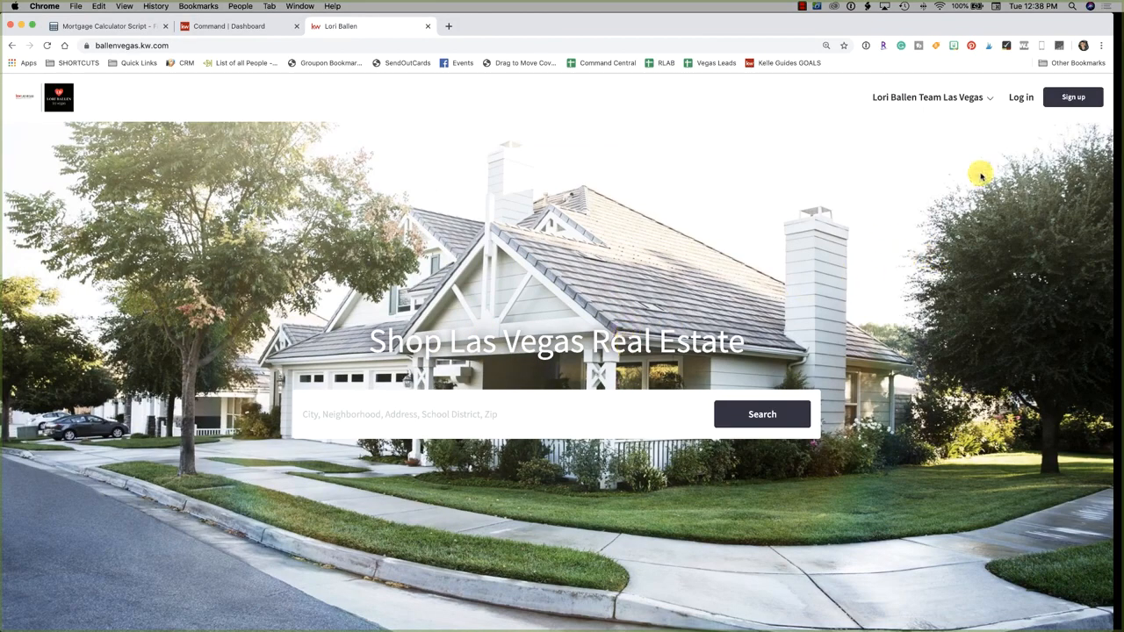
# - Open the Mortgage Calculator page on the agent website and examine its calculator, payment details and contact form
pyautogui.click(980, 96)
pyautogui.scroll(-1, 935, 271)
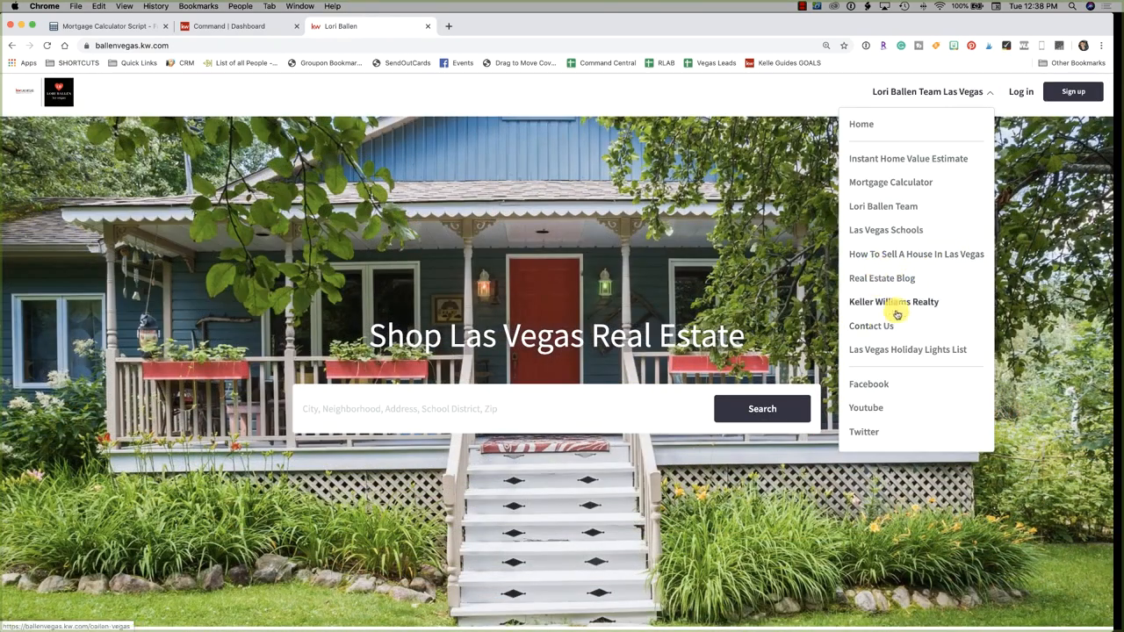
pyautogui.click(885, 182)
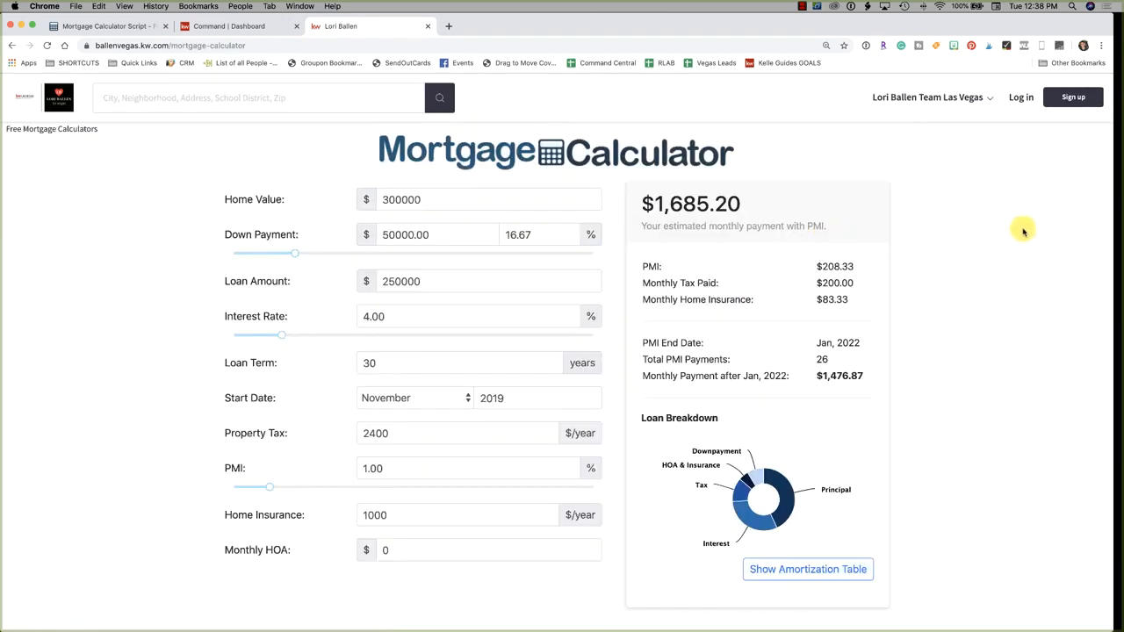
pyautogui.scroll(-7, 1023, 231)
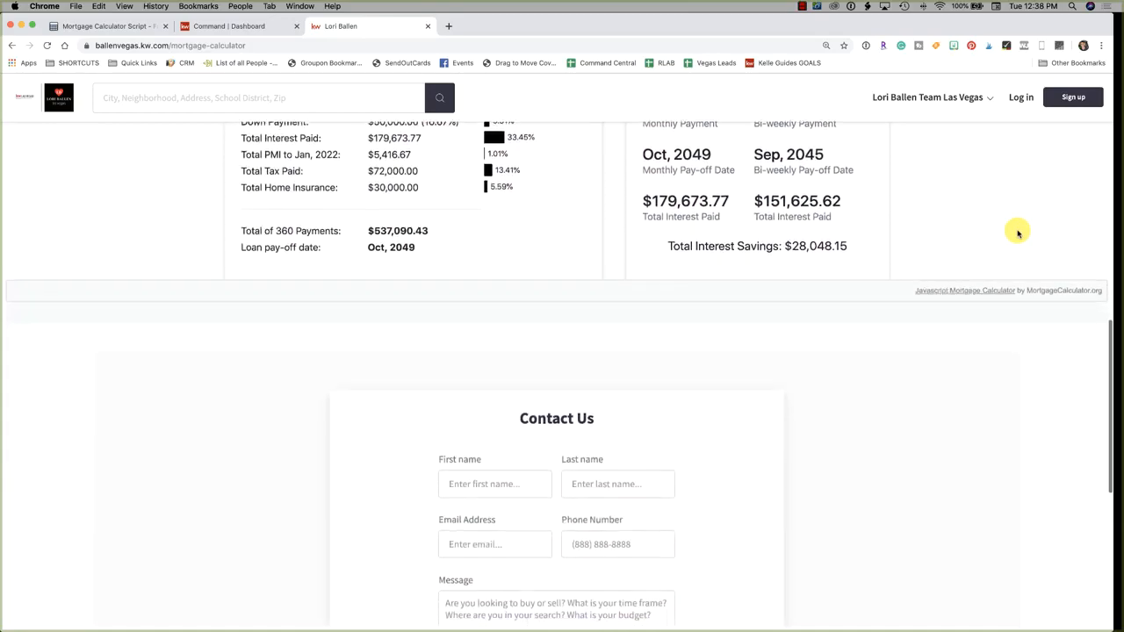
pyautogui.scroll(10, 1016, 231)
pyautogui.scroll(-2, 1001, 249)
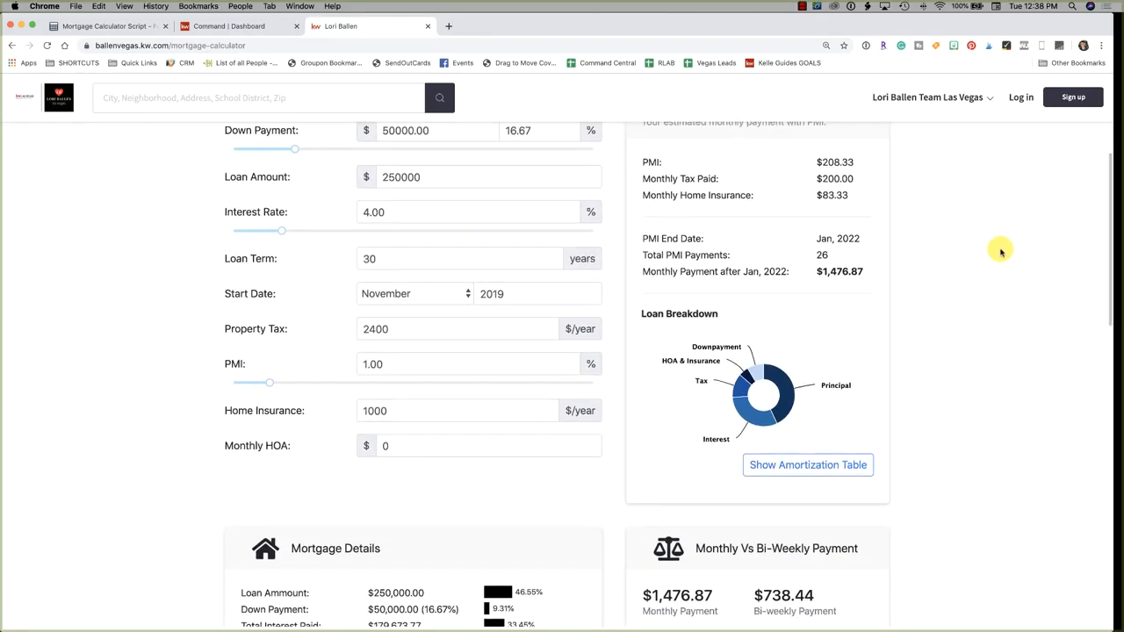
pyautogui.scroll(-10, 1001, 252)
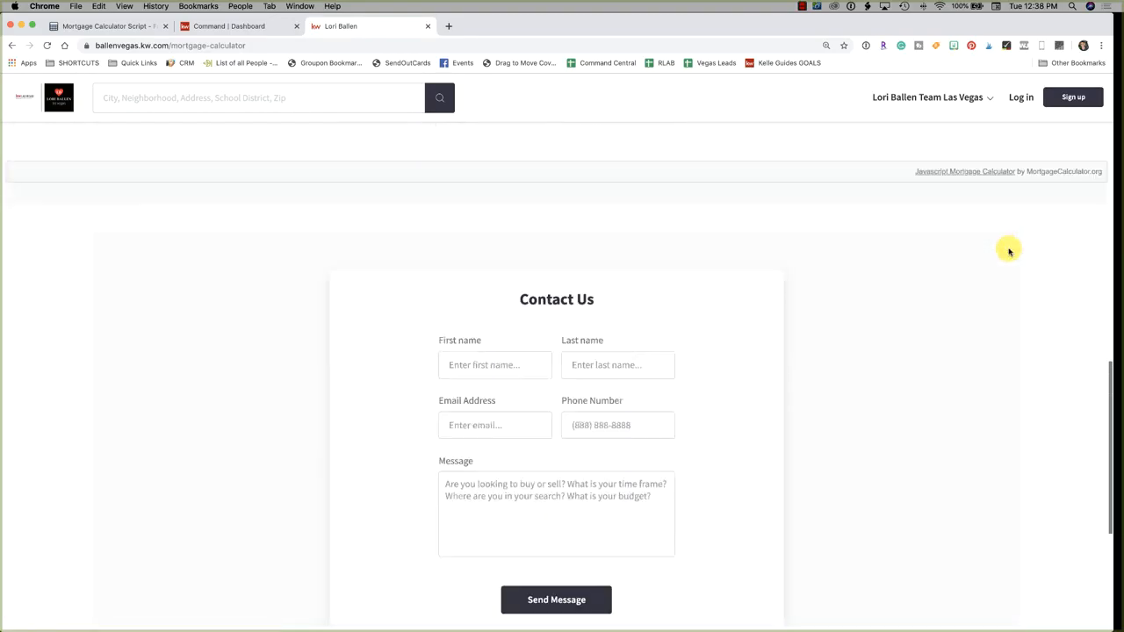
pyautogui.scroll(10, 1009, 252)
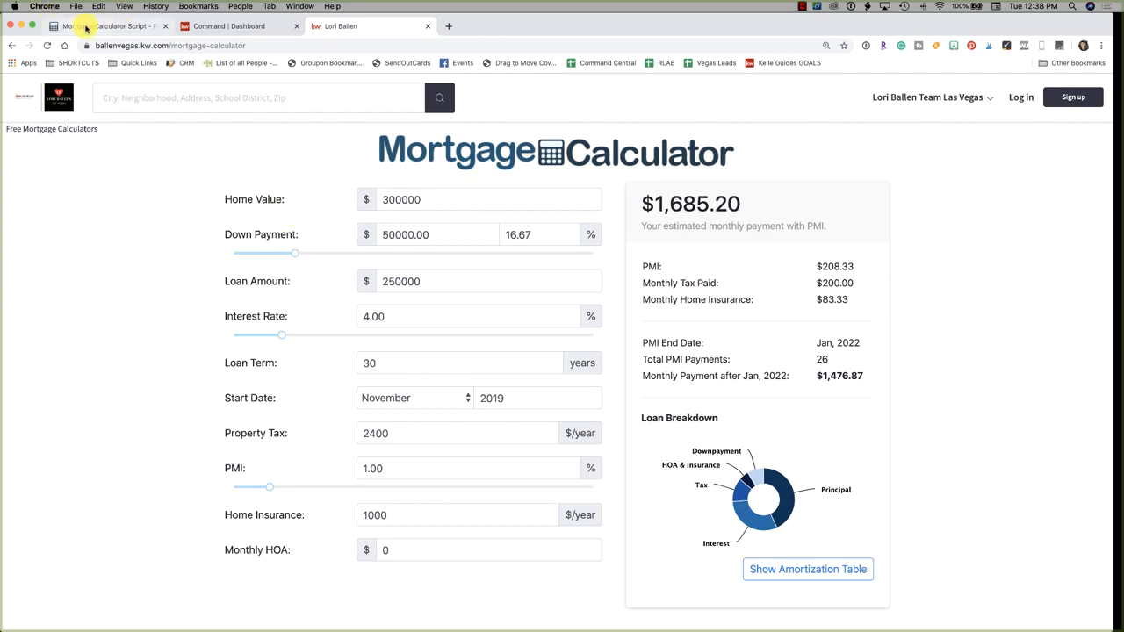
# - Open the Full Page Calc widget page on mortgagecalculator.org and review its source code and calculator preview
pyautogui.moveTo(99, 26); pyautogui.dragTo(351, 19)
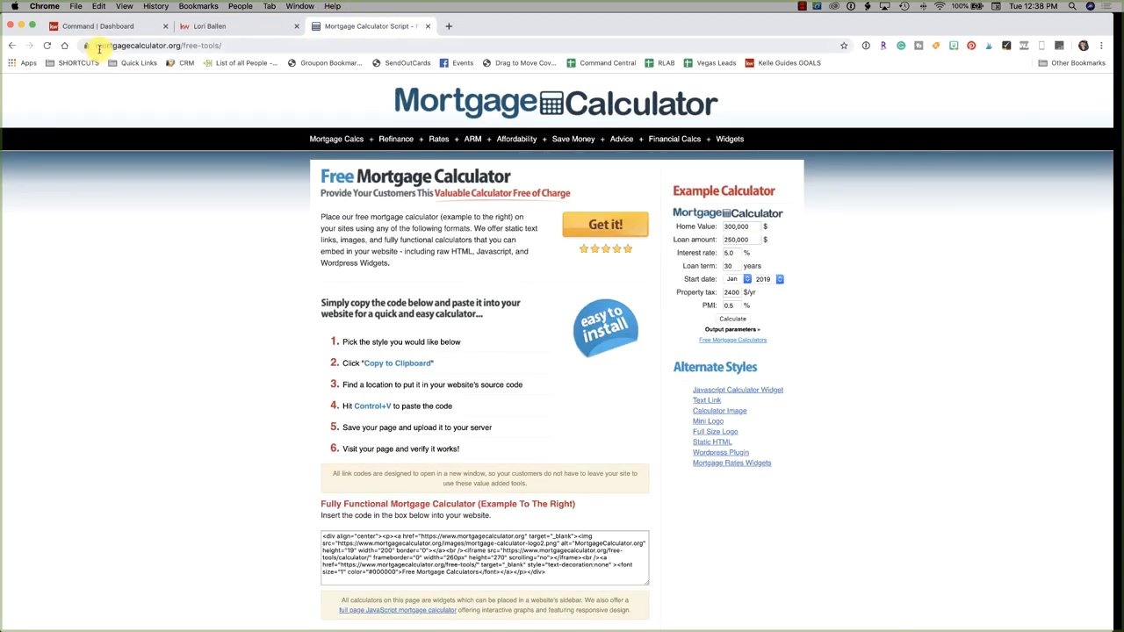
pyautogui.moveTo(95, 46); pyautogui.dragTo(183, 47)
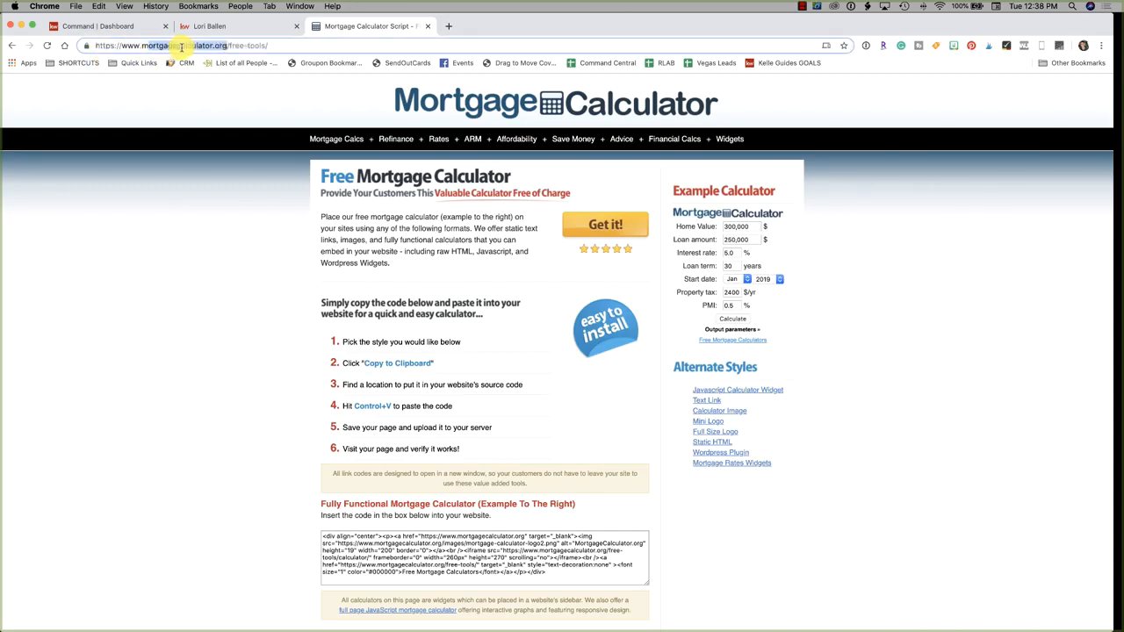
pyautogui.click(307, 48)
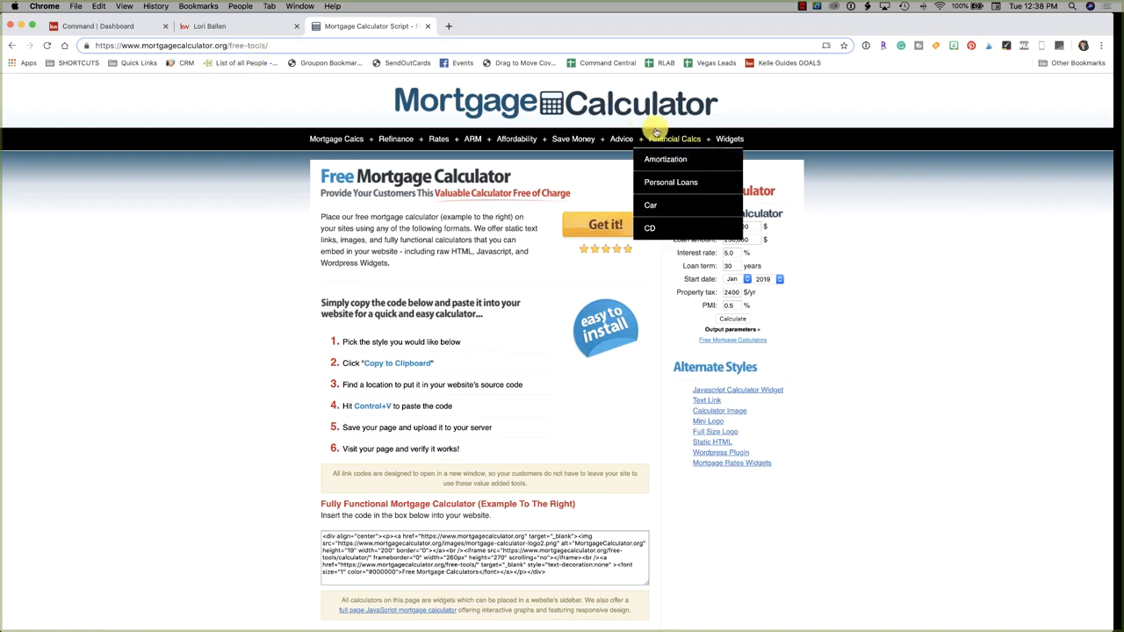
pyautogui.moveTo(738, 142)
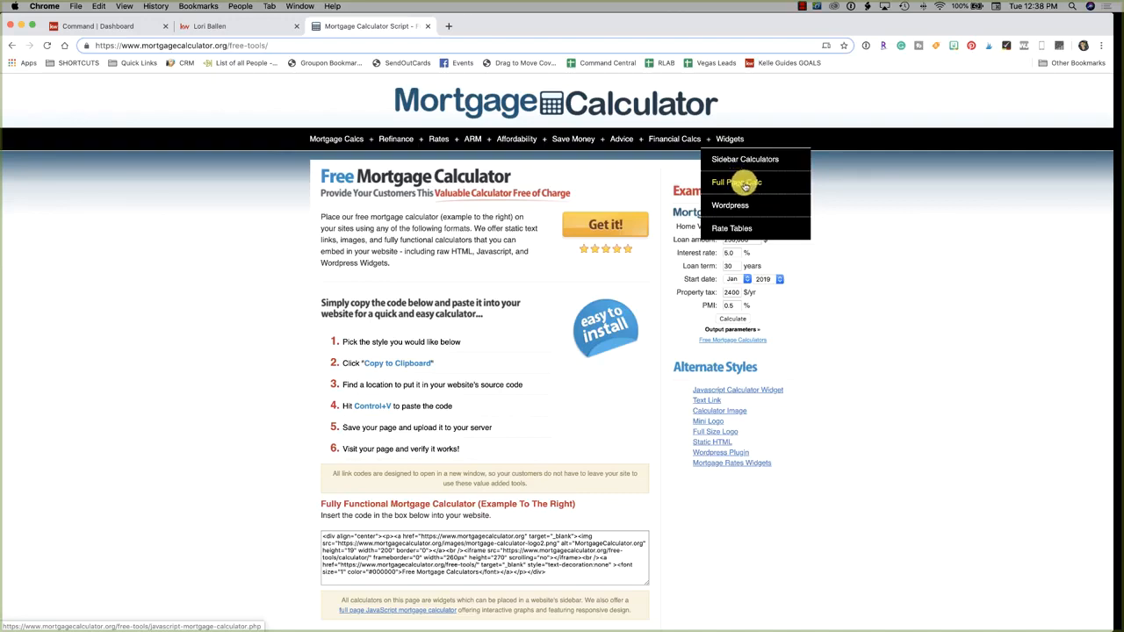
pyautogui.click(737, 182)
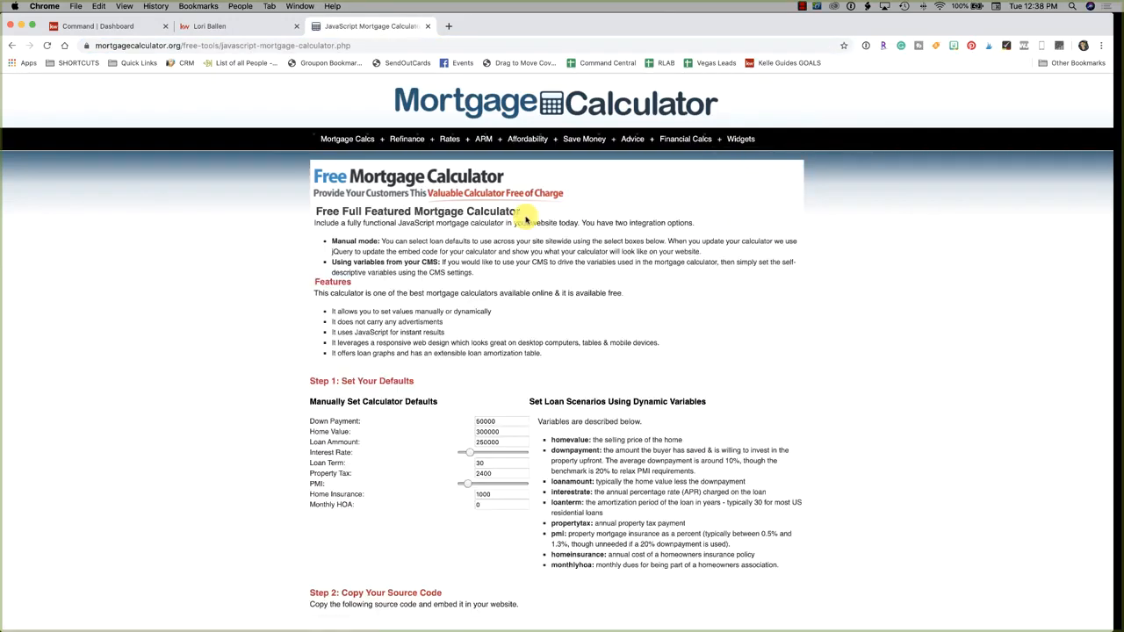
pyautogui.scroll(-10, 521, 219)
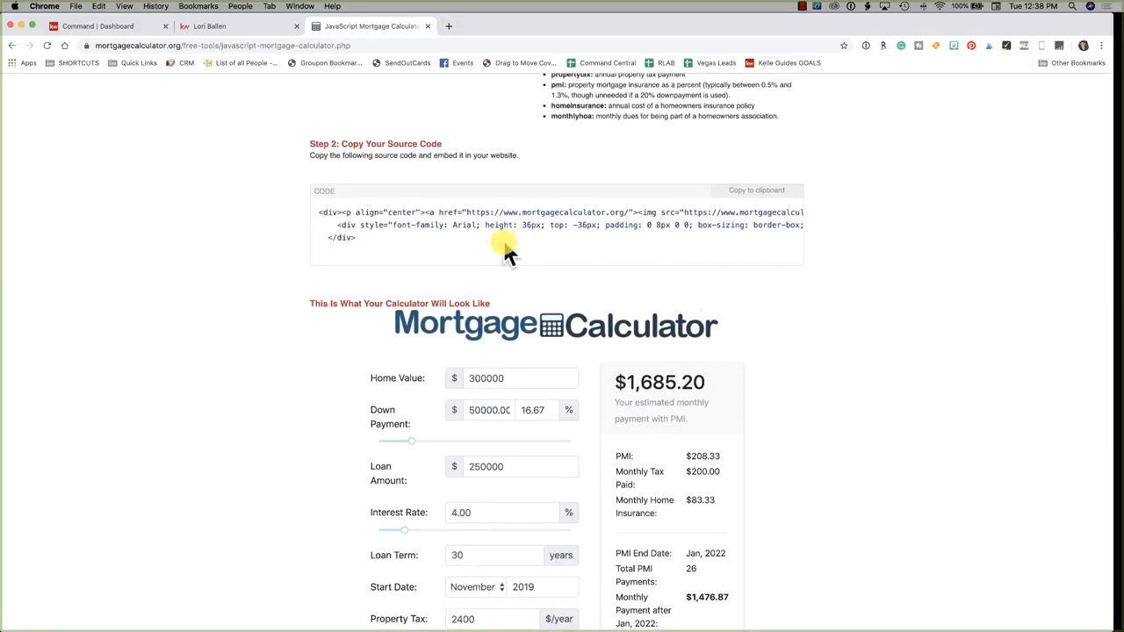
pyautogui.scroll(-5, 650, 338)
pyautogui.scroll(8, 647, 293)
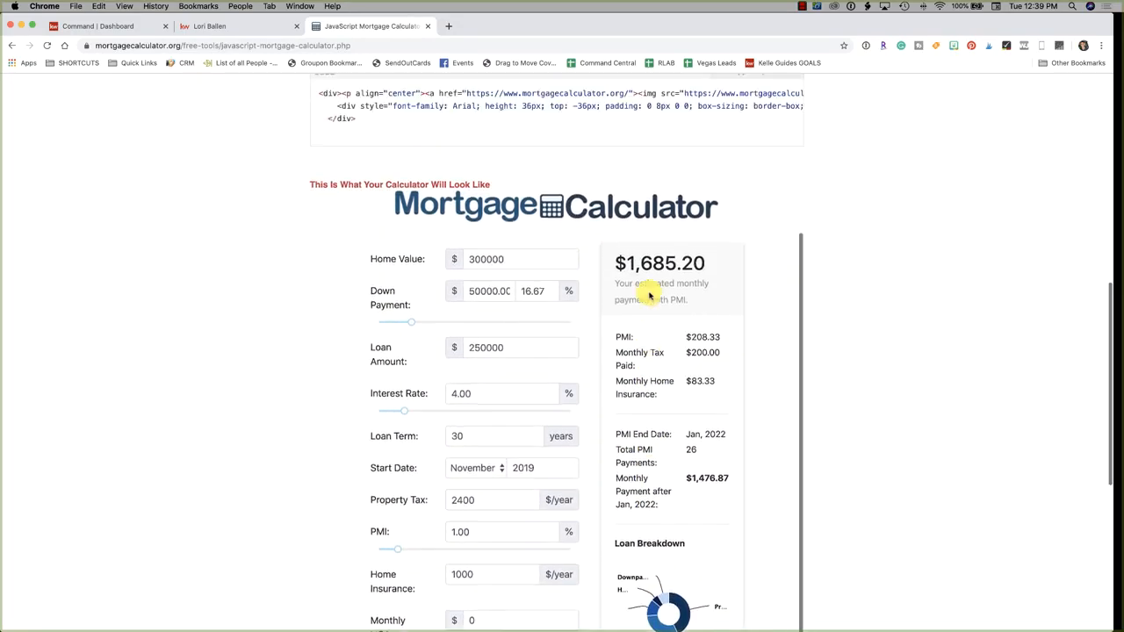
pyautogui.scroll(-4, 332, 145)
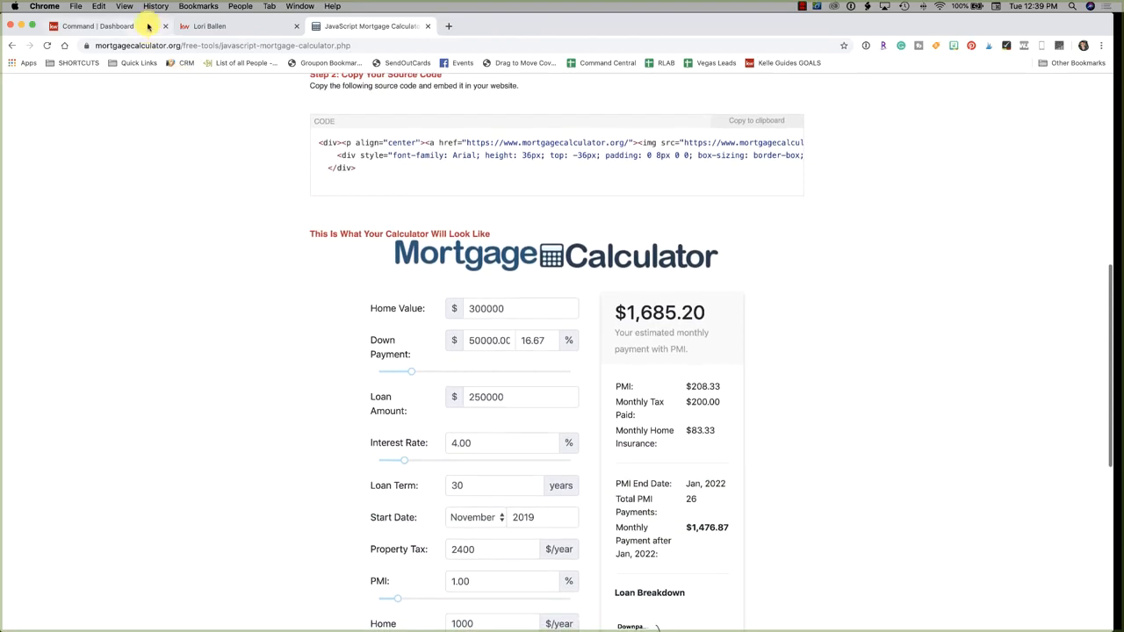
# - In KW Command's Sites area, create a new page of the type On My Agent Site
pyautogui.click(114, 24)
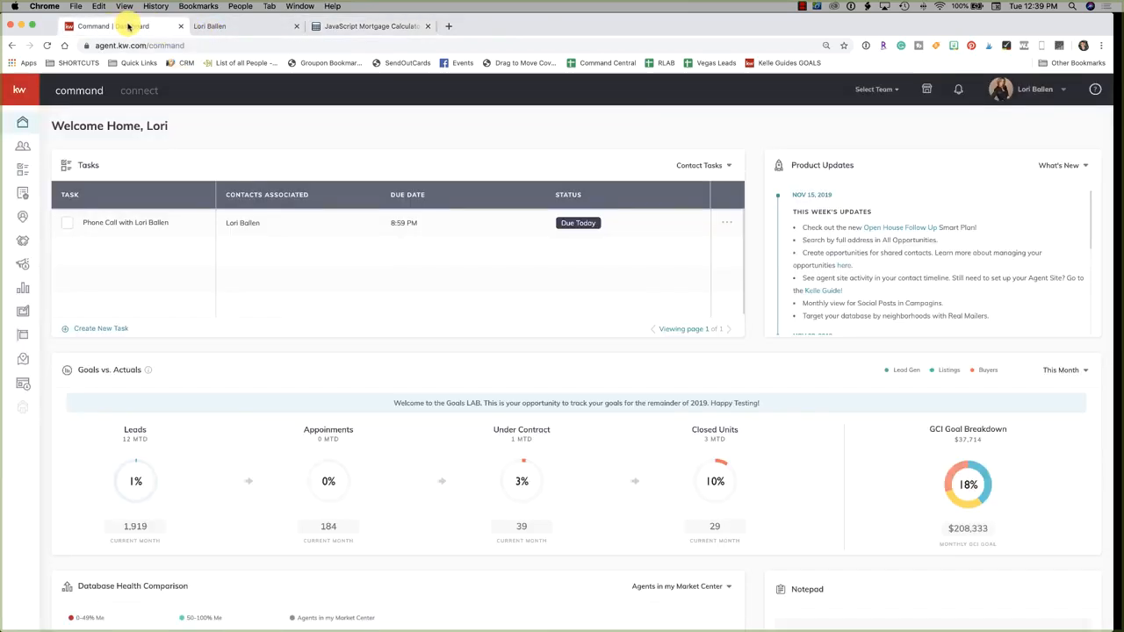
pyautogui.click(25, 384)
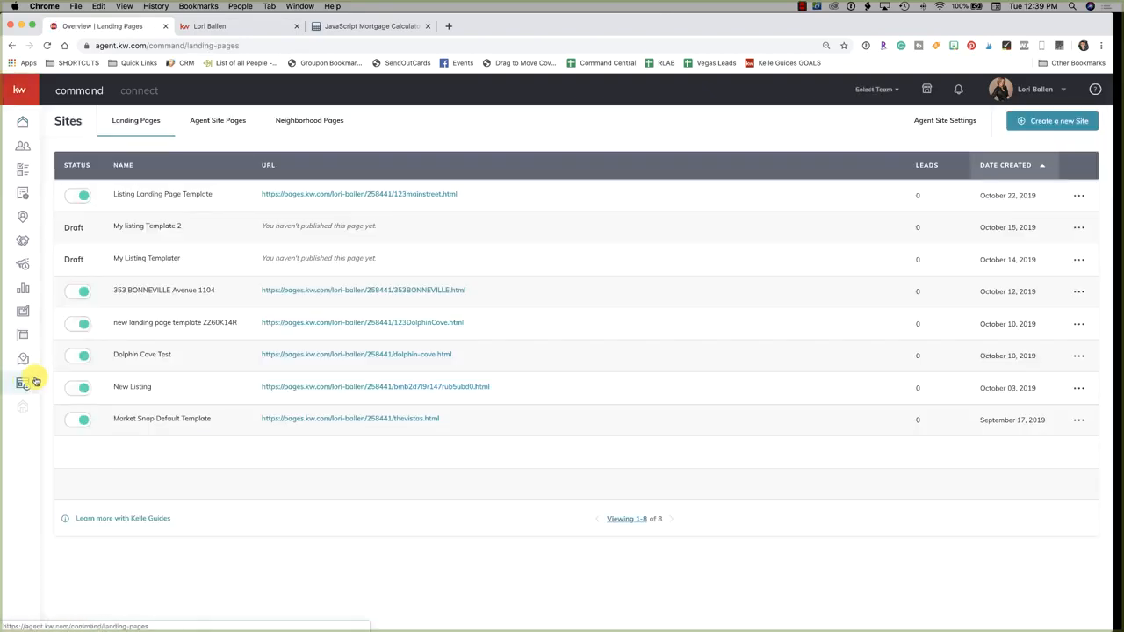
pyautogui.click(1048, 130)
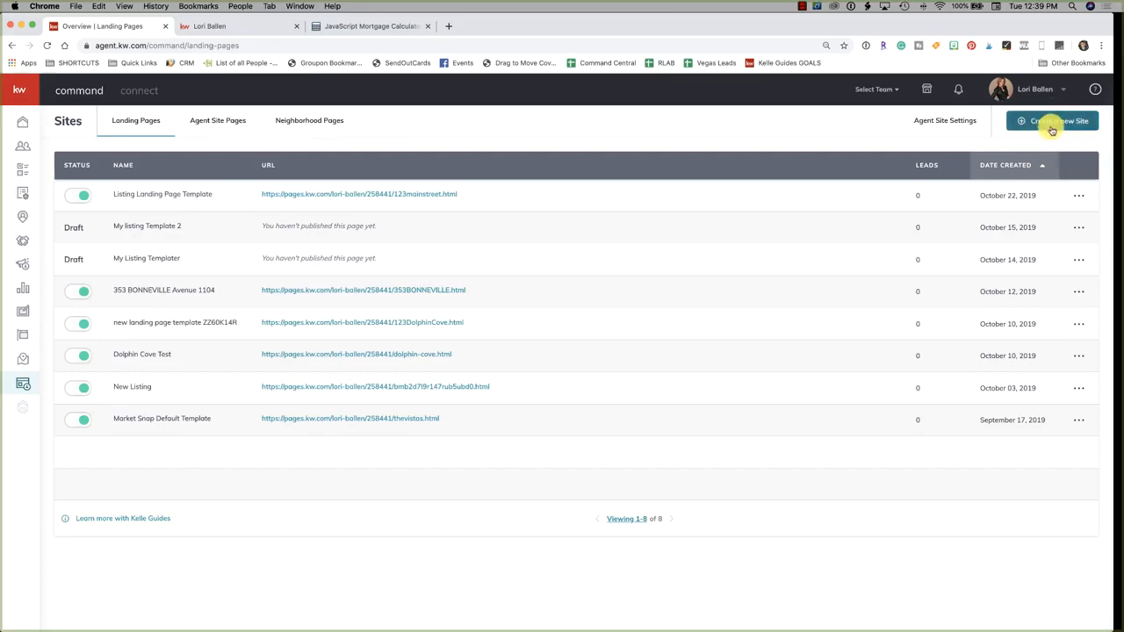
pyautogui.click(1052, 125)
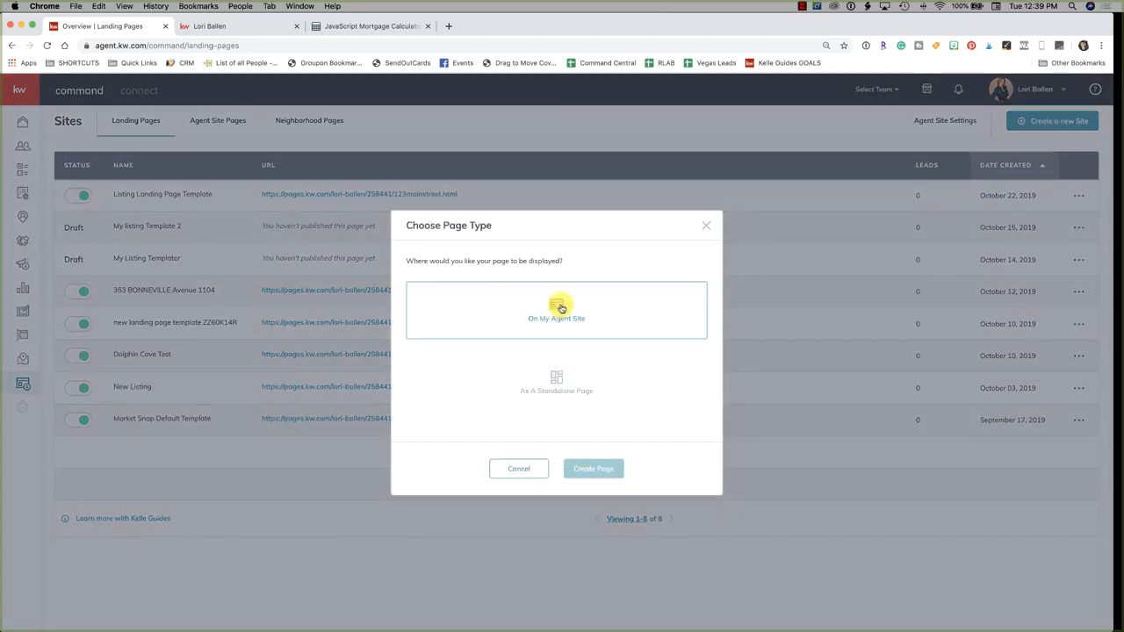
pyautogui.click(561, 307)
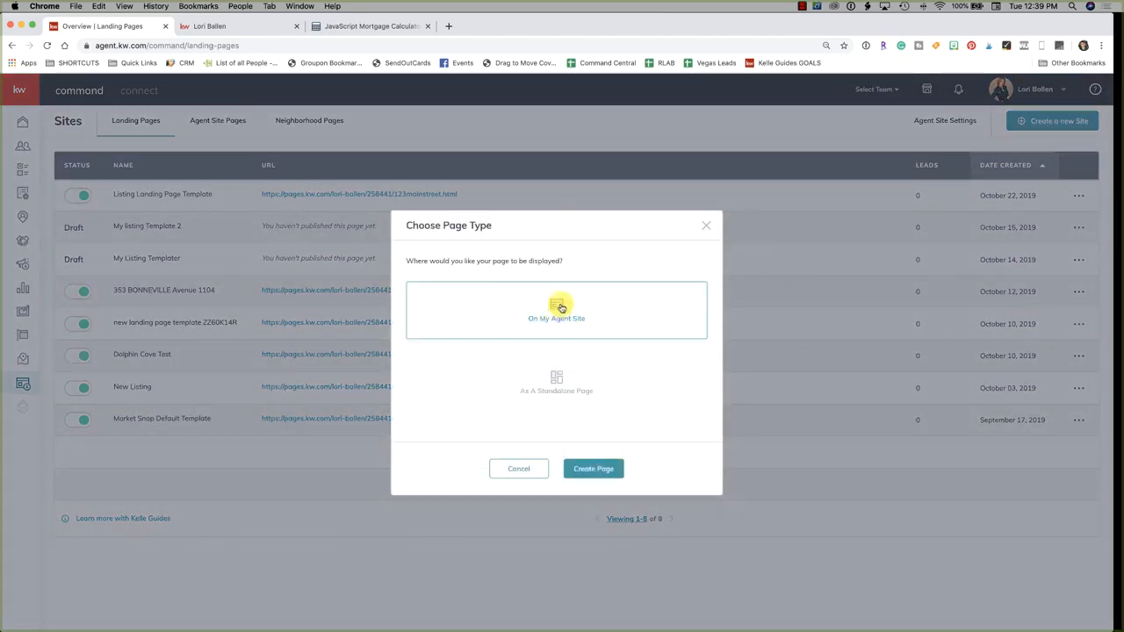
pyautogui.click(592, 470)
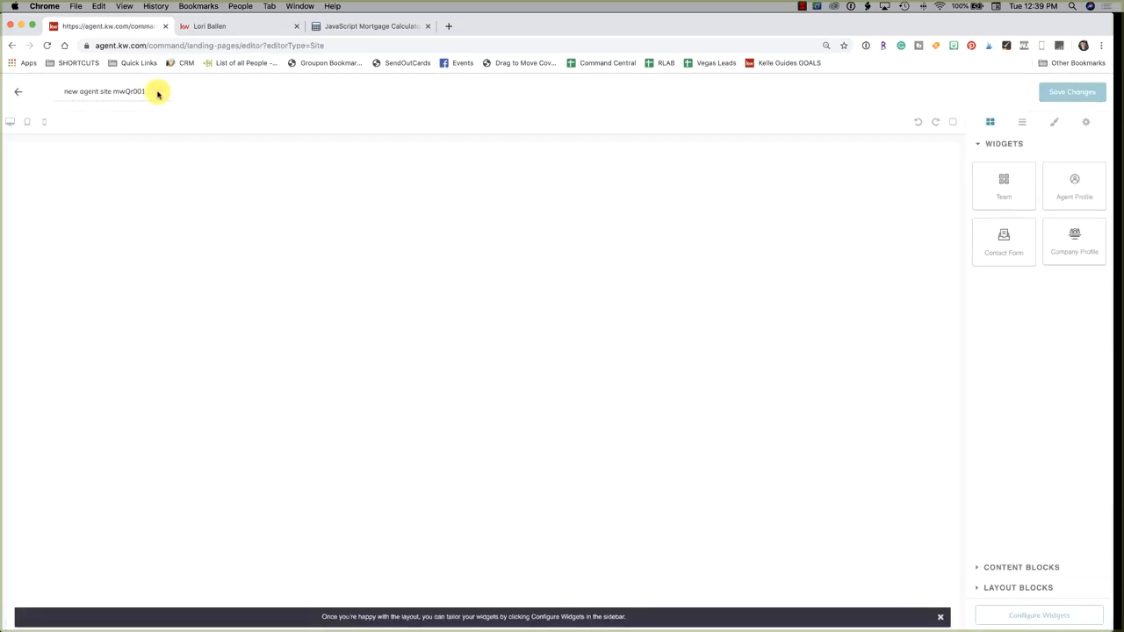
# - Rename the new agent site page as Mortgage Calculator Sample
pyautogui.moveTo(146, 91); pyautogui.dragTo(50, 88)
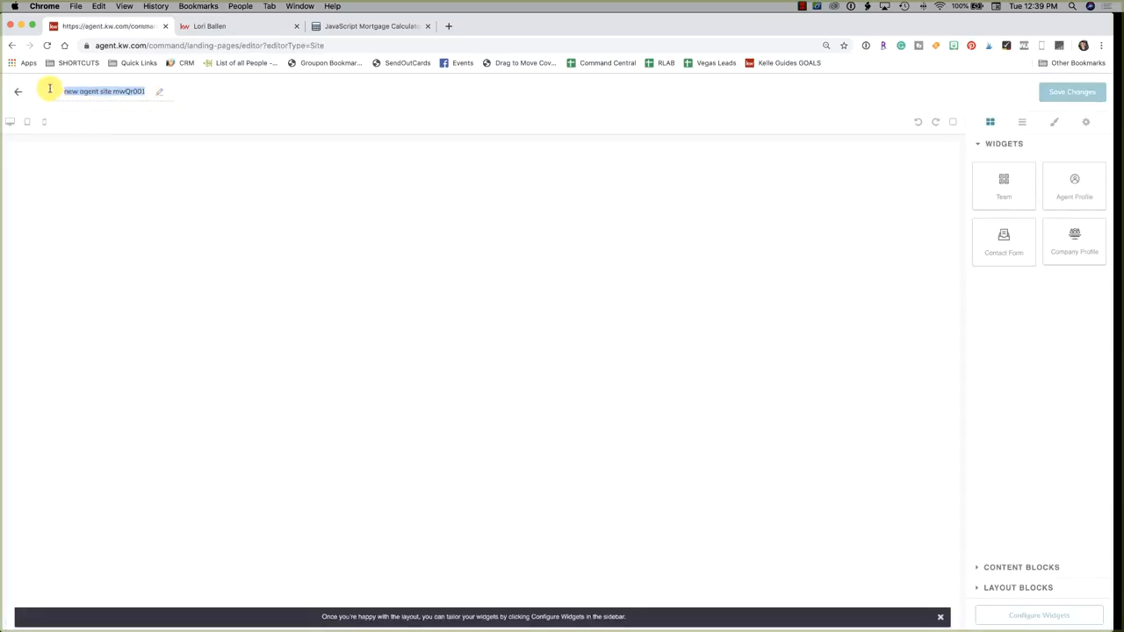
pyautogui.write('Morgu')
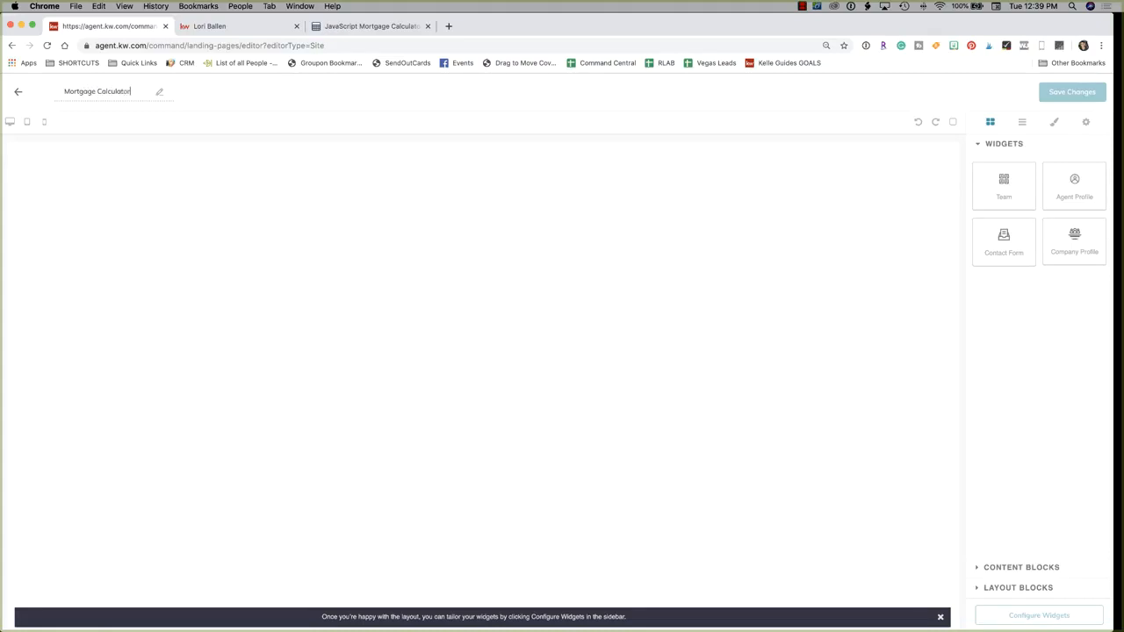
pyautogui.write('age Calculator - SAMPLE')
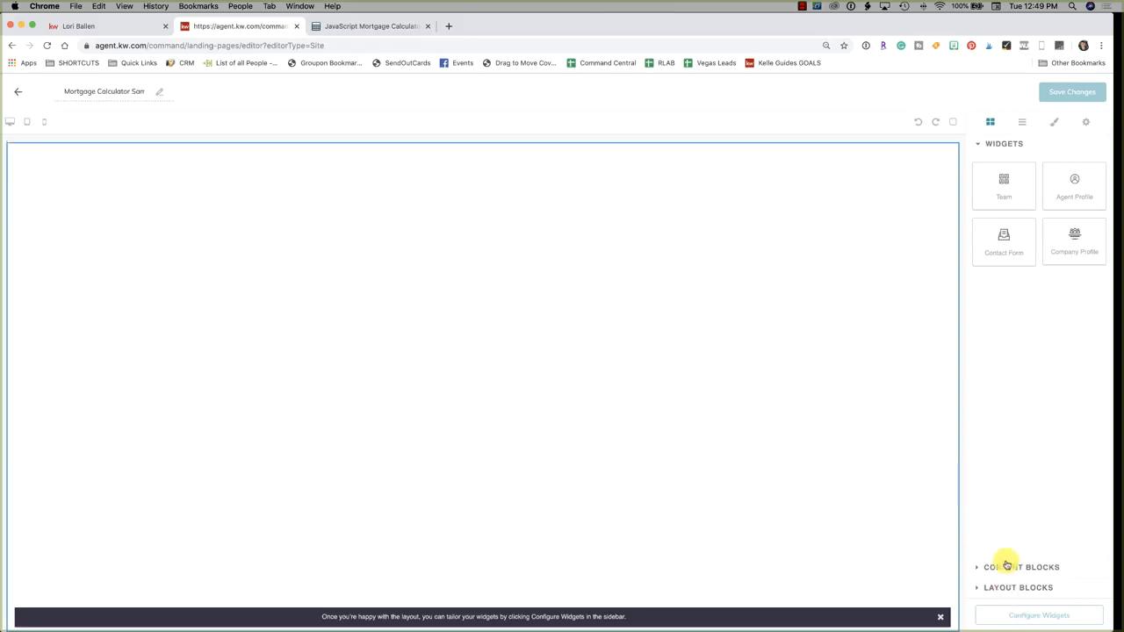
pyautogui.click(1004, 567)
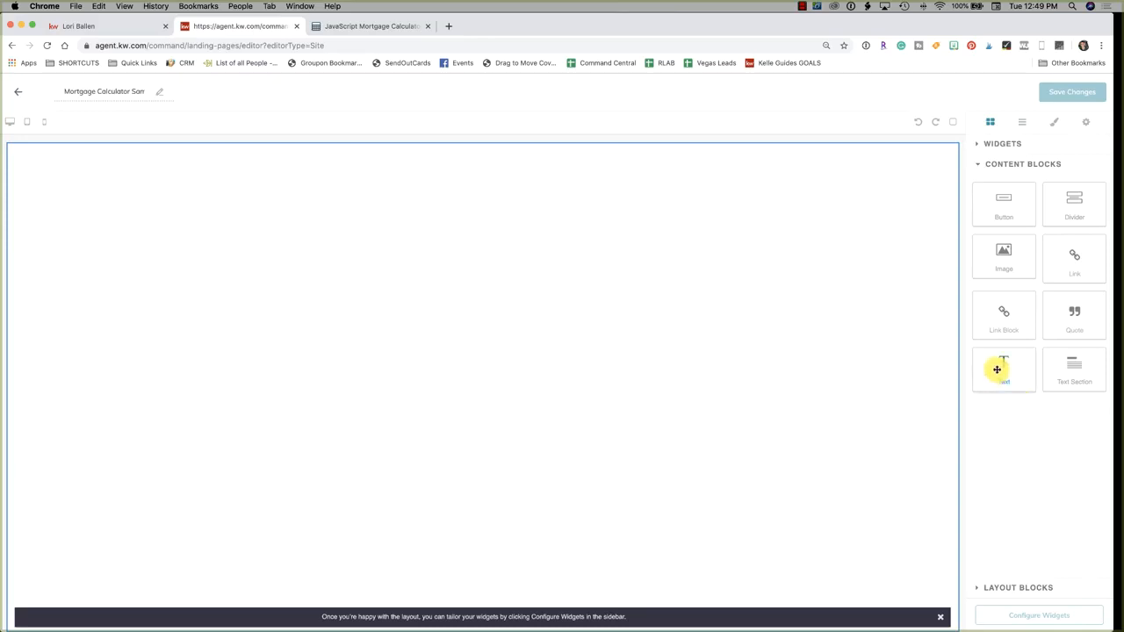
pyautogui.moveTo(1011, 372)
pyautogui.mouseDown()
pyautogui.moveTo(814, 240)
pyautogui.moveTo(1011, 358)
pyautogui.mouseUp()
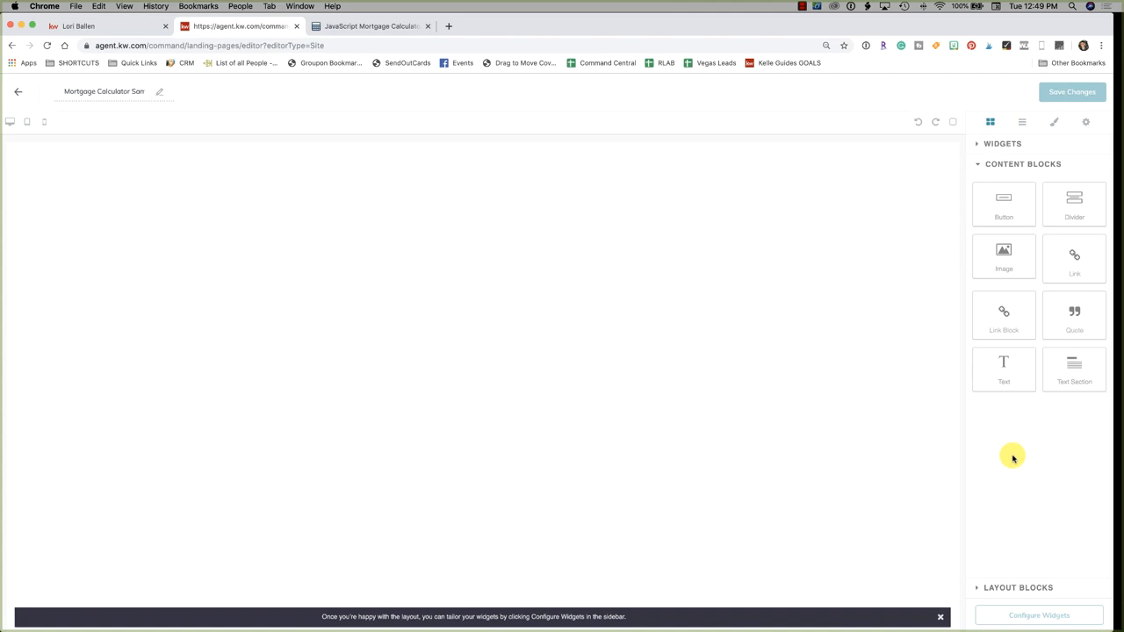
pyautogui.click(978, 145)
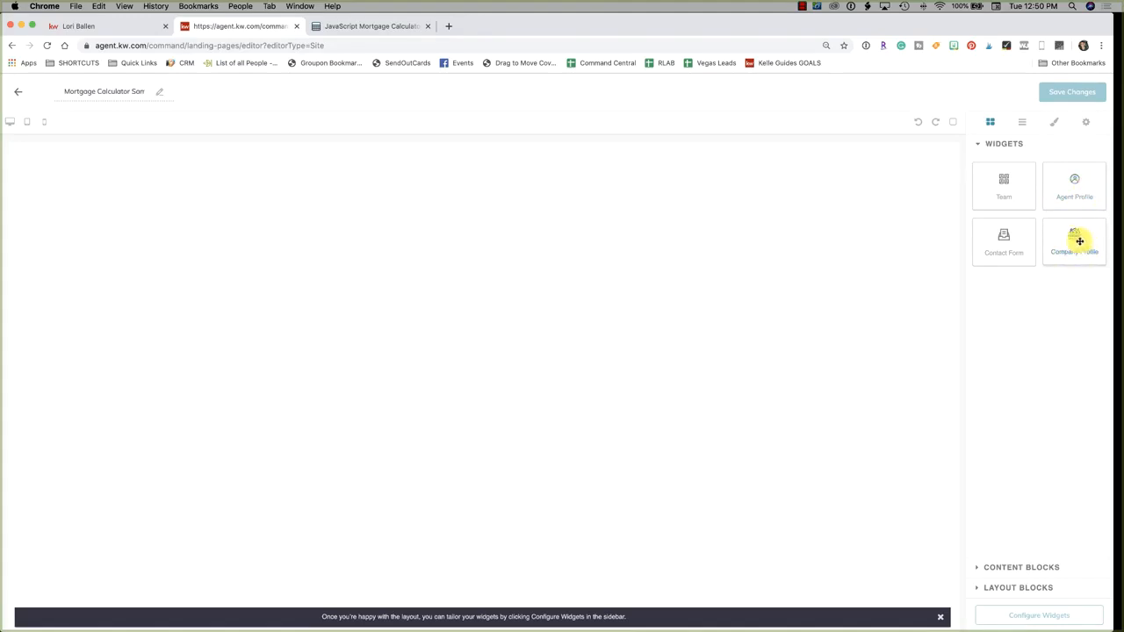
# - Add a Company Profile widget to the blank page and open its configuration
pyautogui.moveTo(1079, 240); pyautogui.dragTo(474, 193)
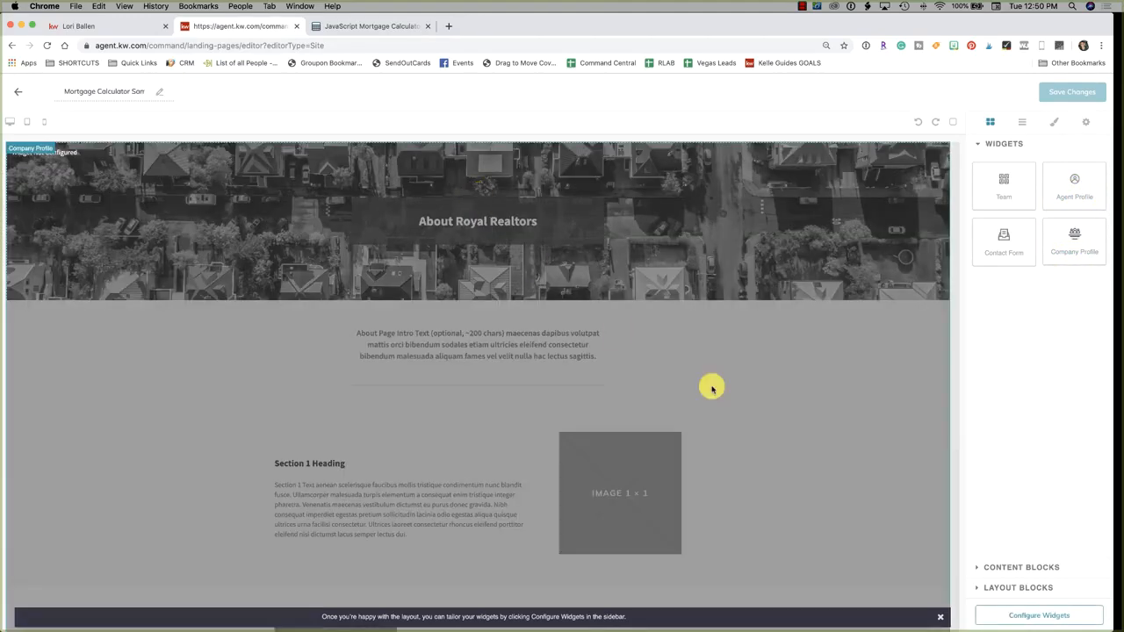
pyautogui.scroll(-1, 539, 391)
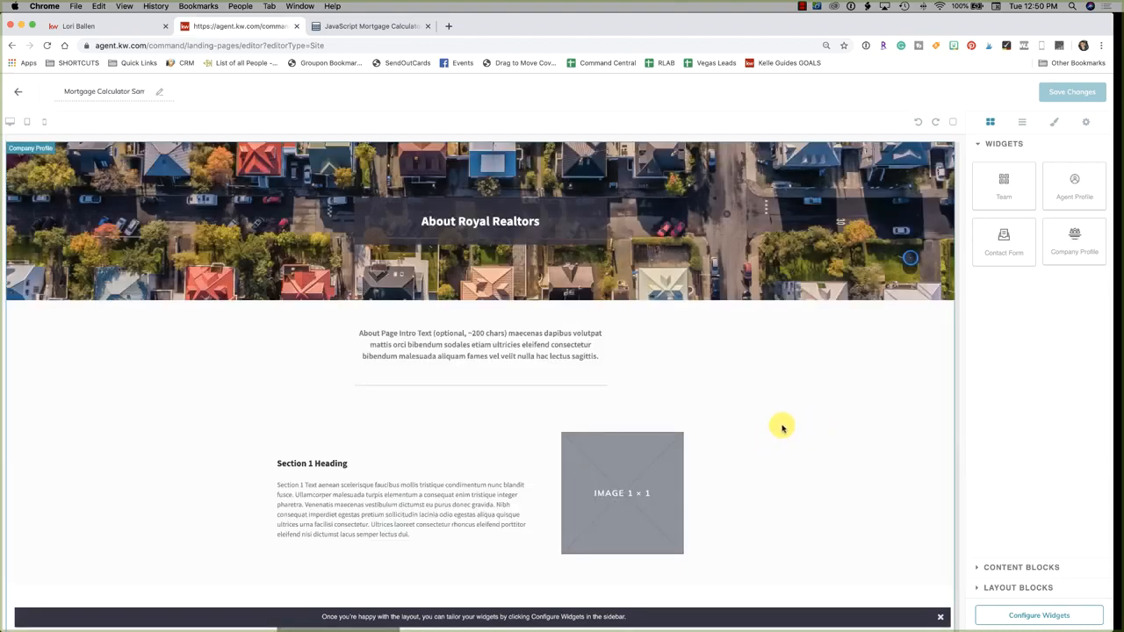
pyautogui.click(1042, 618)
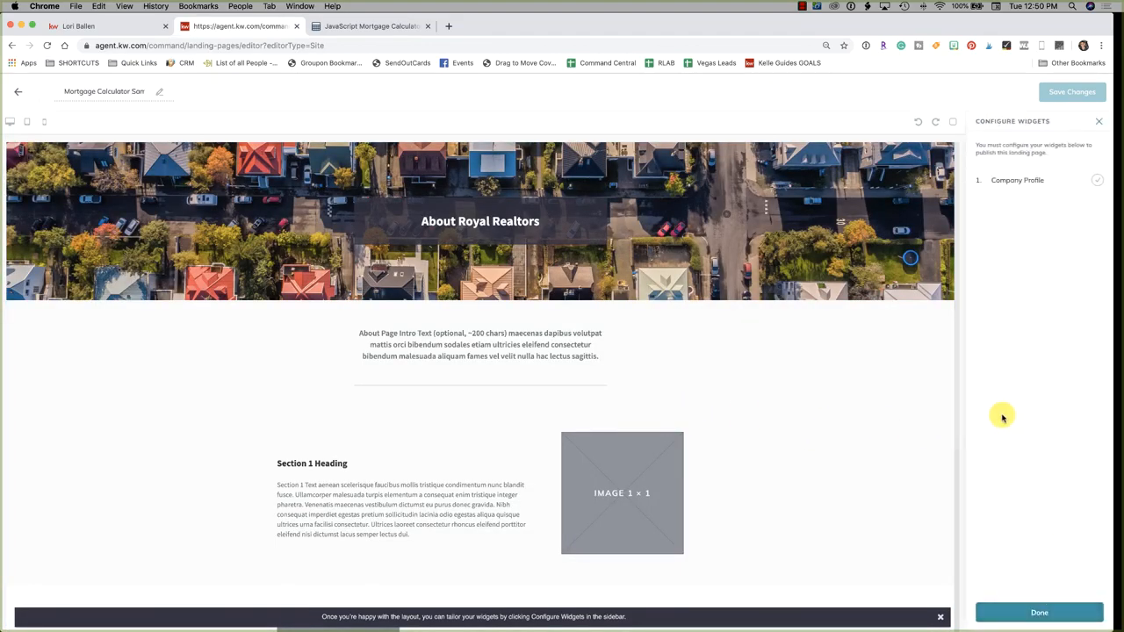
pyautogui.click(1019, 180)
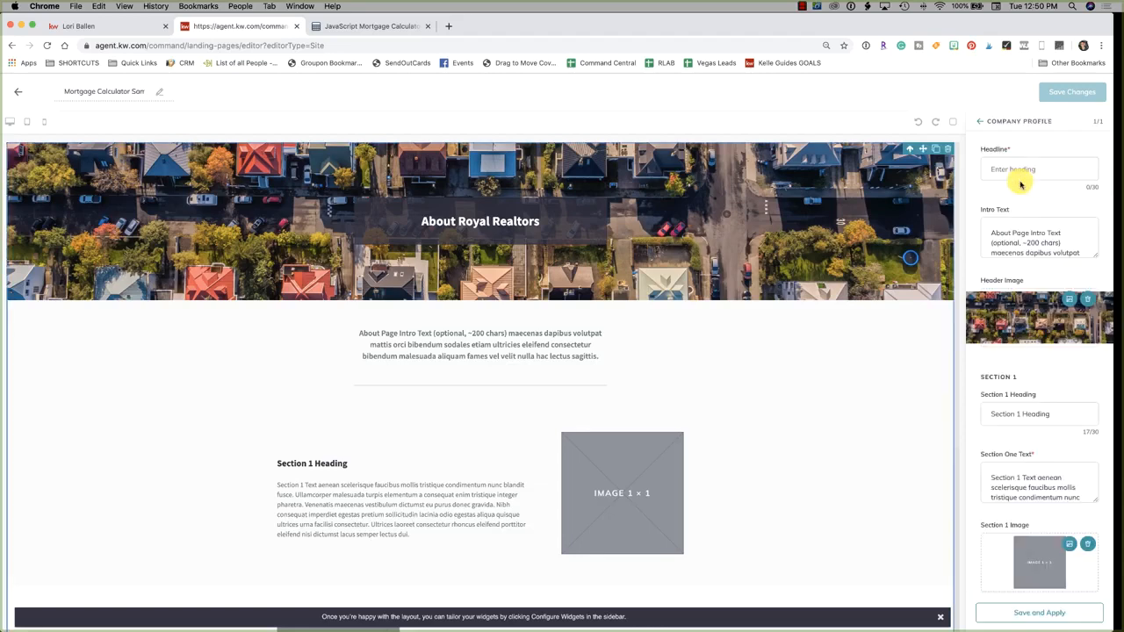
# - Copy the calculator's source code from mortgagecalculator.org and replace the Company Profile widget's intro text with it
pyautogui.click(1000, 234)
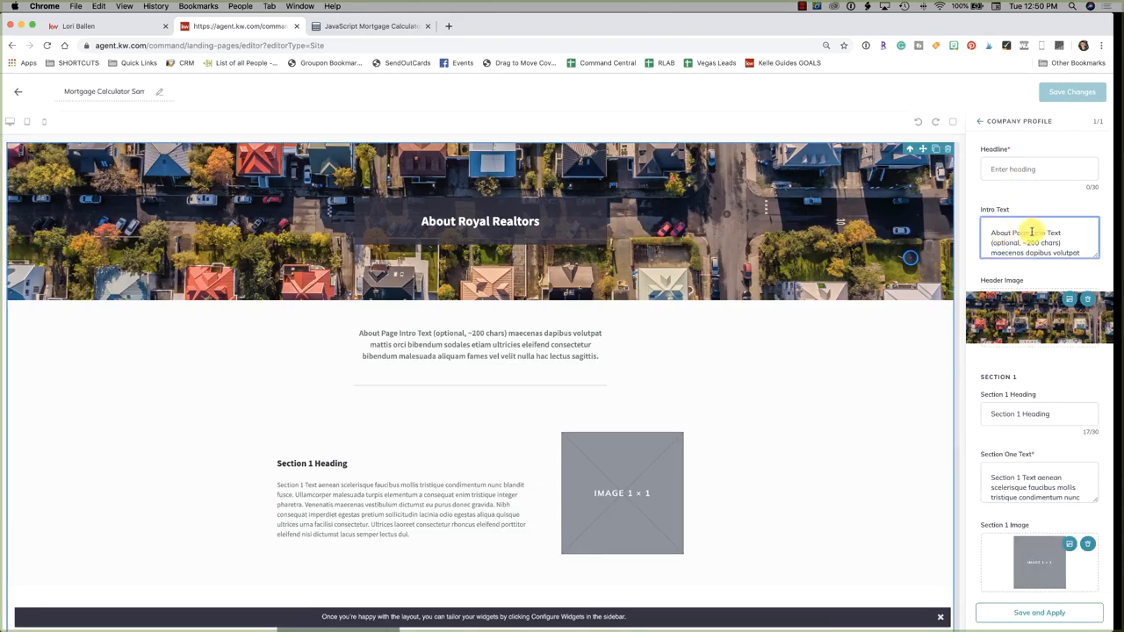
pyautogui.click(371, 26)
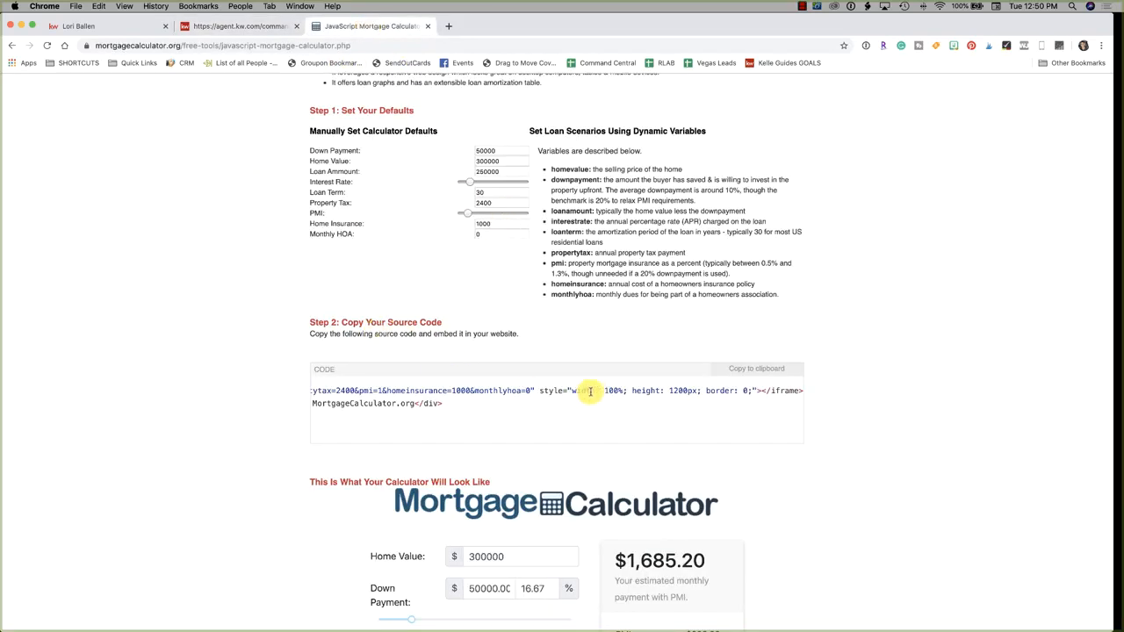
pyautogui.click(762, 370)
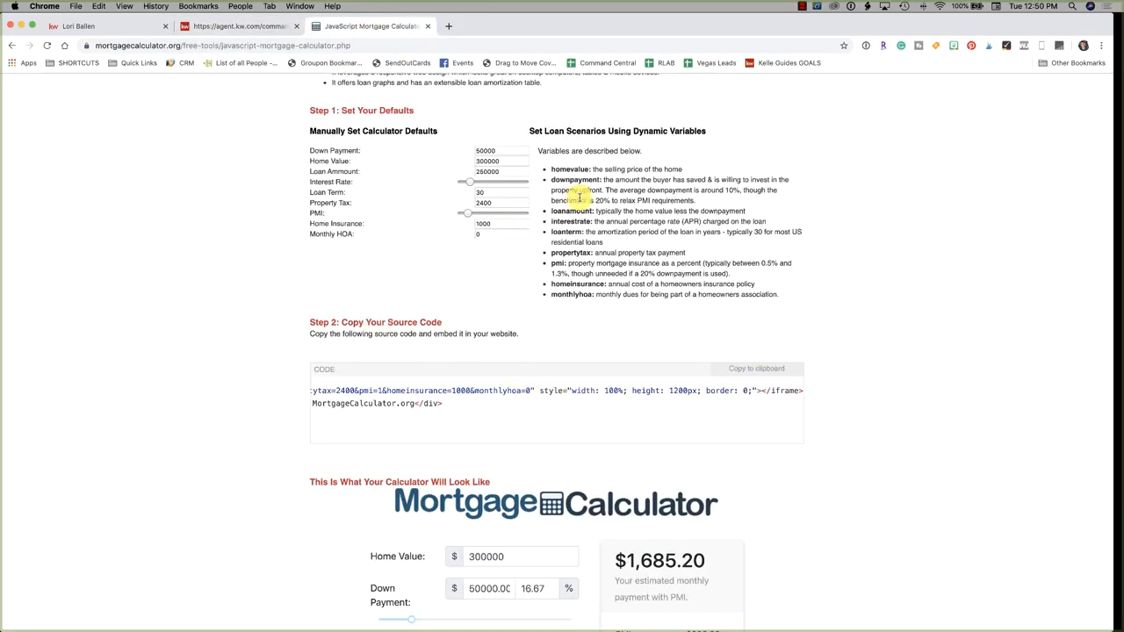
pyautogui.click(233, 26)
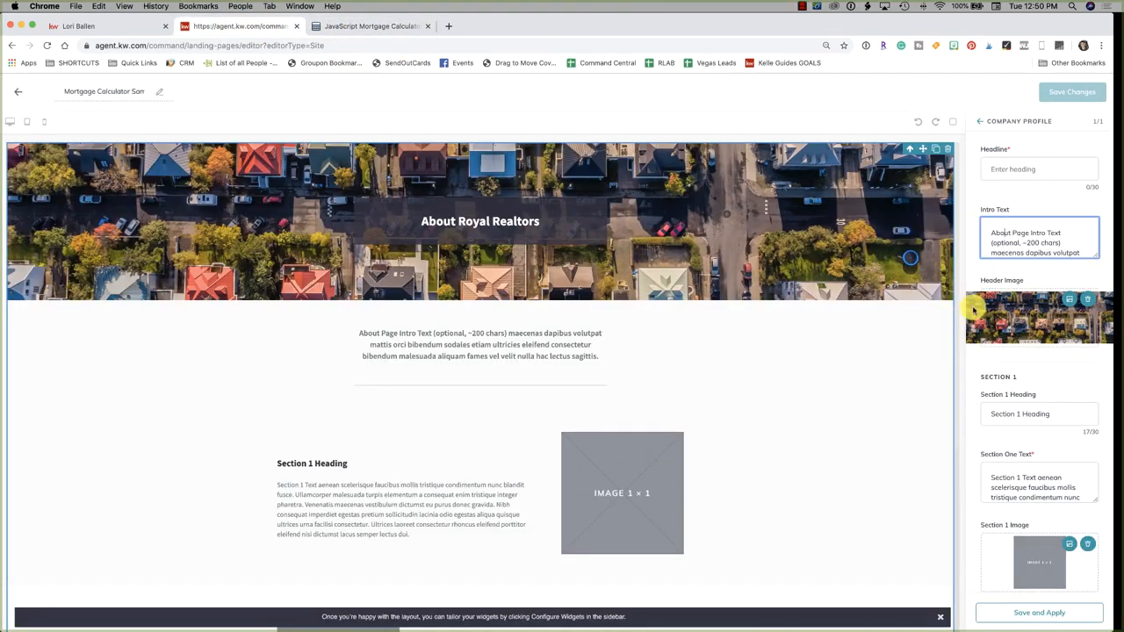
pyautogui.tripleClick(1005, 237)
pyautogui.press('super+v')
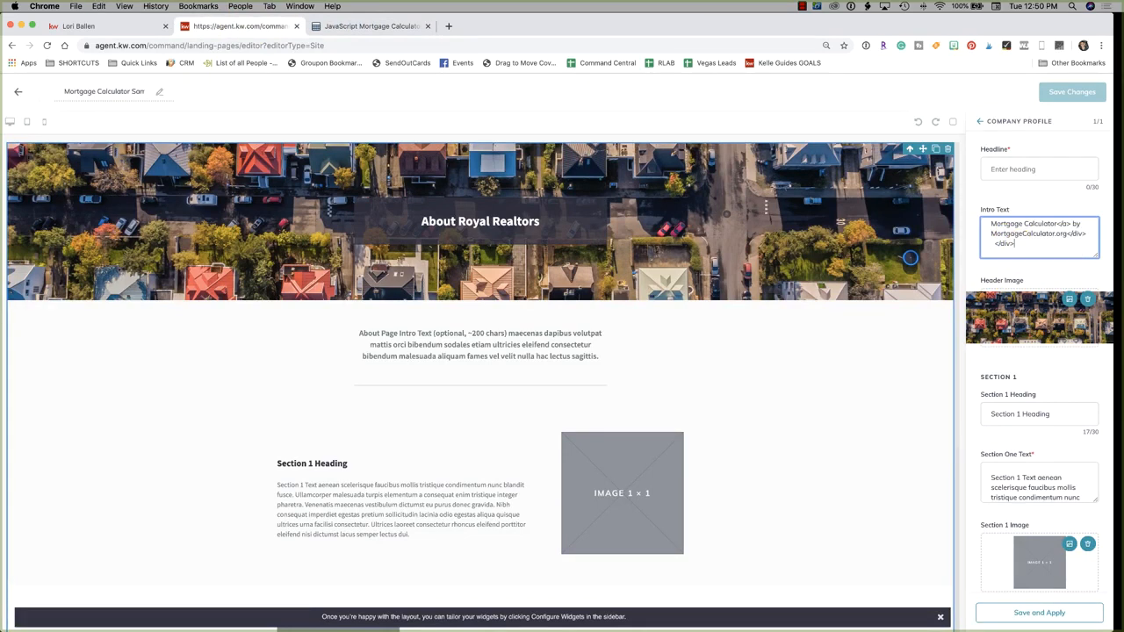
# - Set the Company Profile widget's headline to Mortgage Calculator, then save and apply the headline and embedded code to the page
pyautogui.scroll(5, 1023, 244)
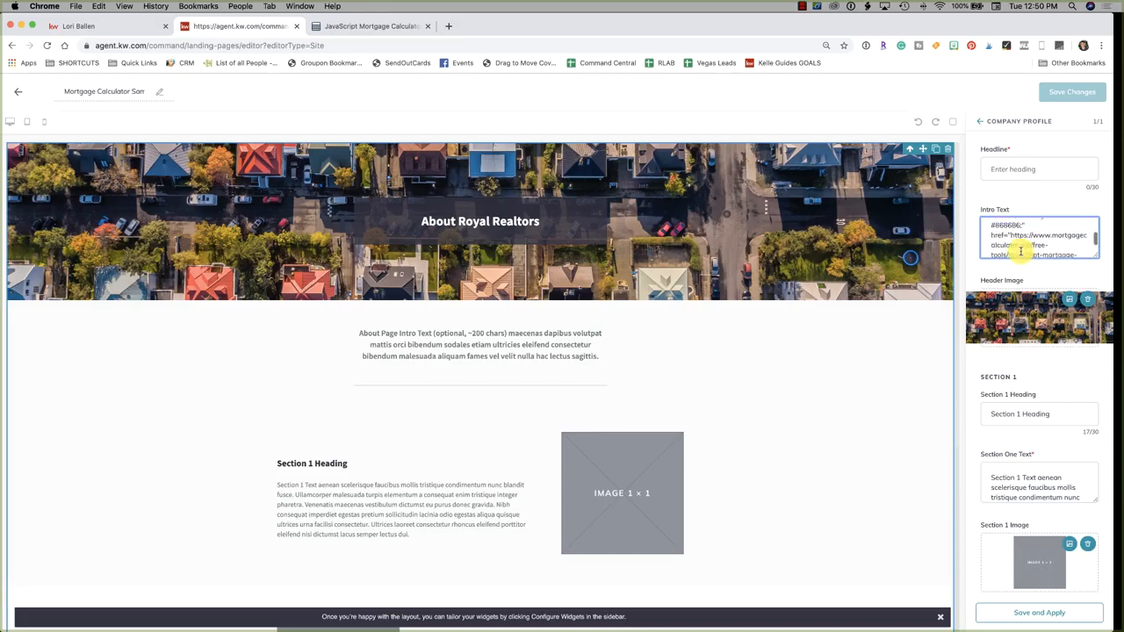
pyautogui.scroll(-2, 1011, 251)
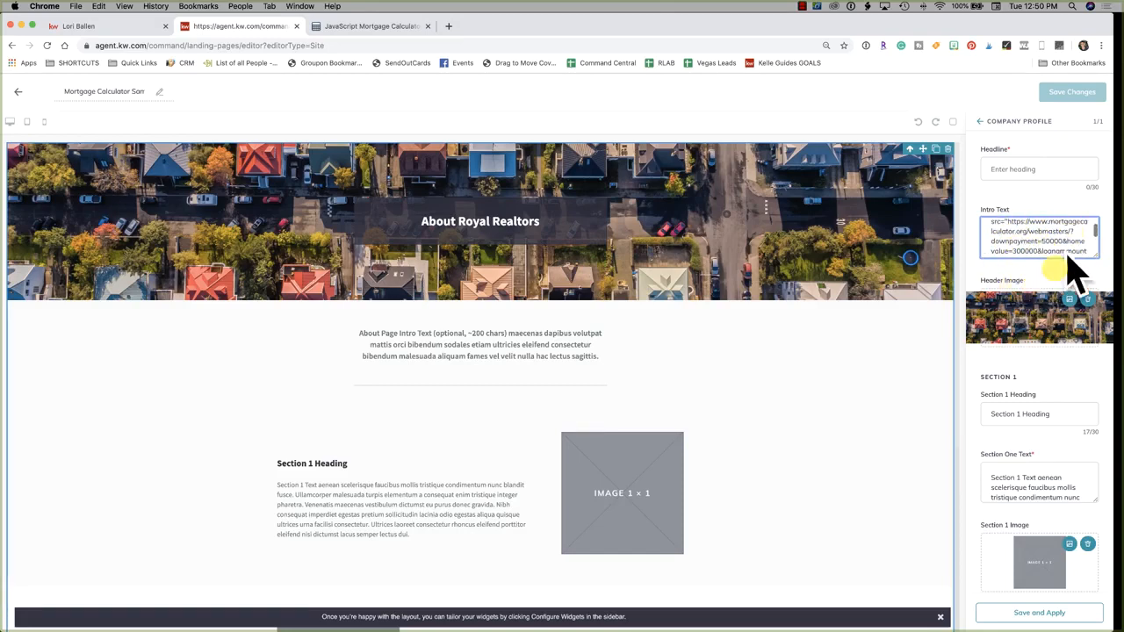
pyautogui.scroll(-2, 1037, 238)
pyautogui.scroll(-5, 1034, 235)
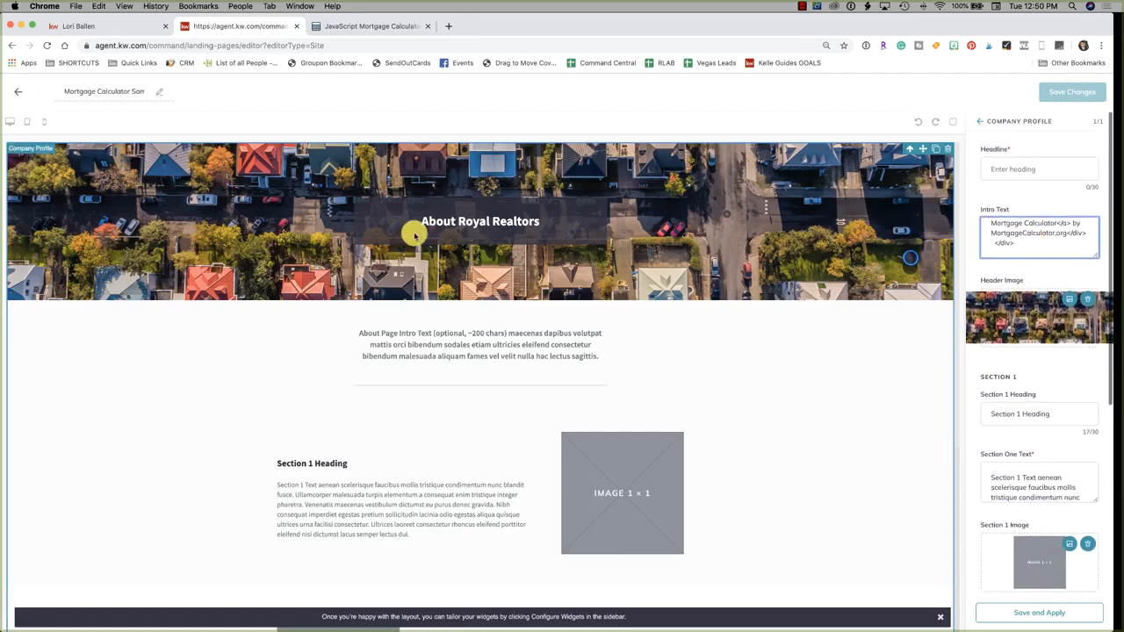
pyautogui.click(1033, 168)
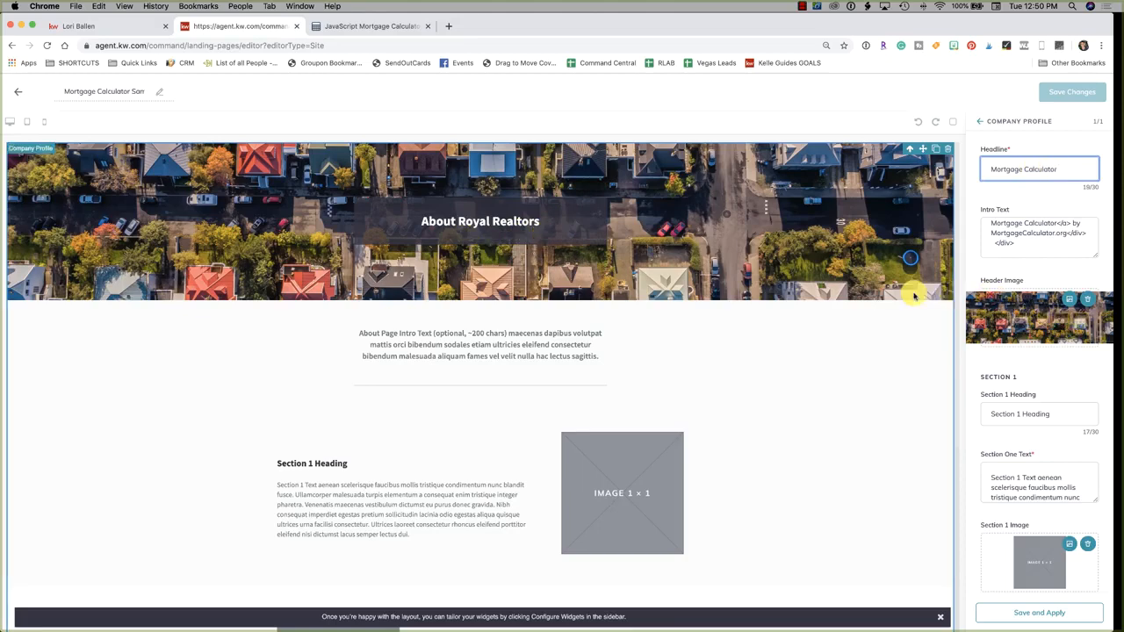
pyautogui.scroll(-1, 614, 383)
pyautogui.scroll(-3, 1088, 436)
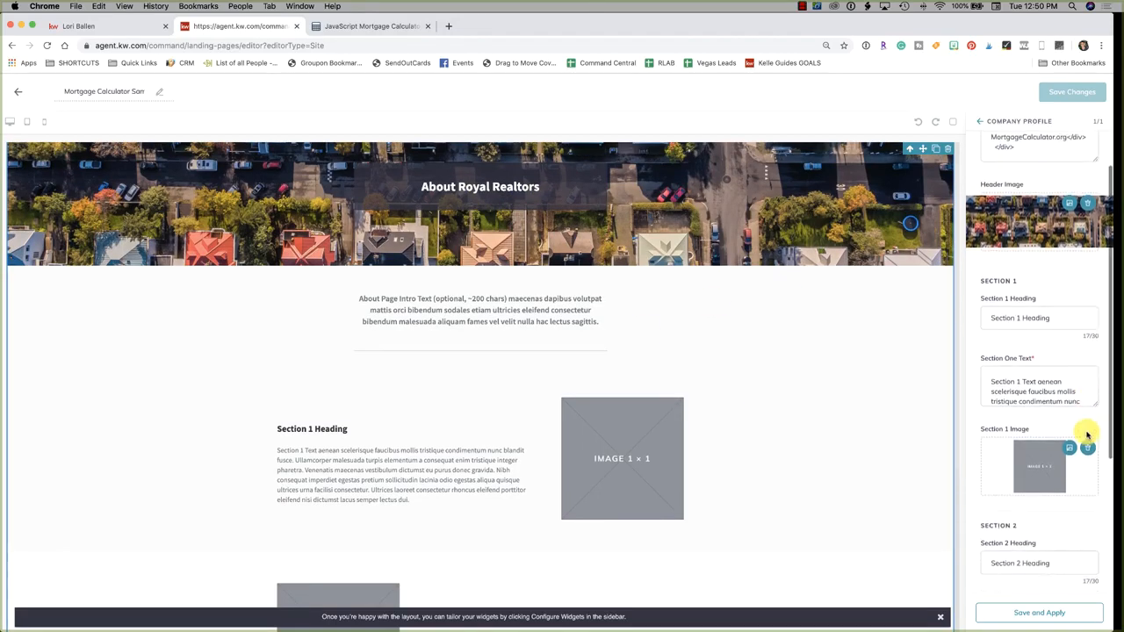
pyautogui.scroll(-5, 1097, 541)
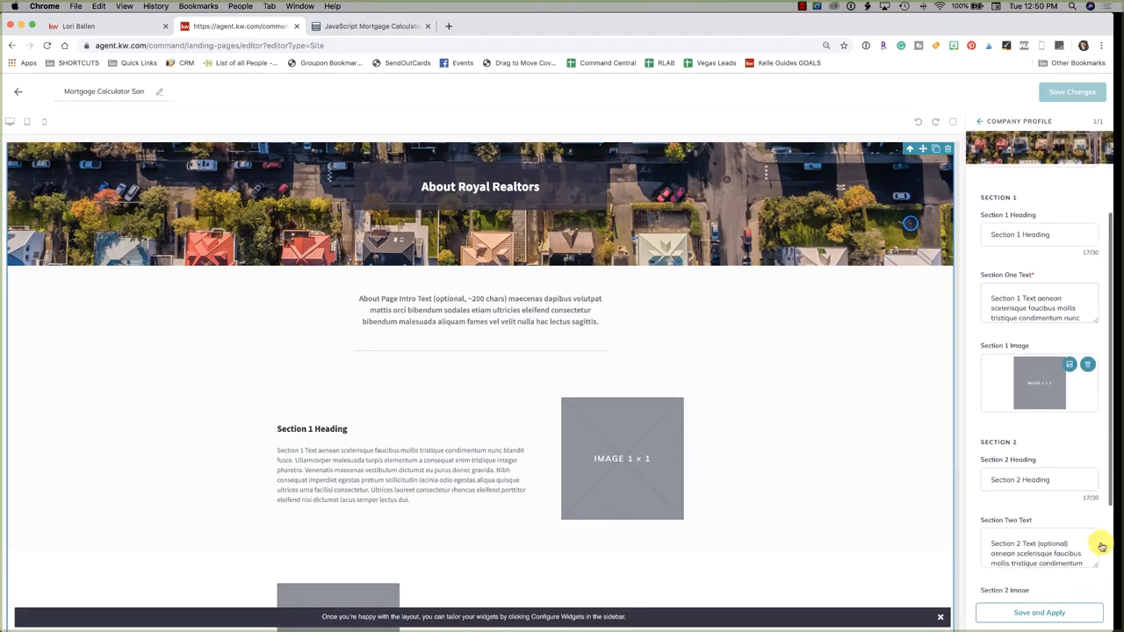
pyautogui.click(1026, 614)
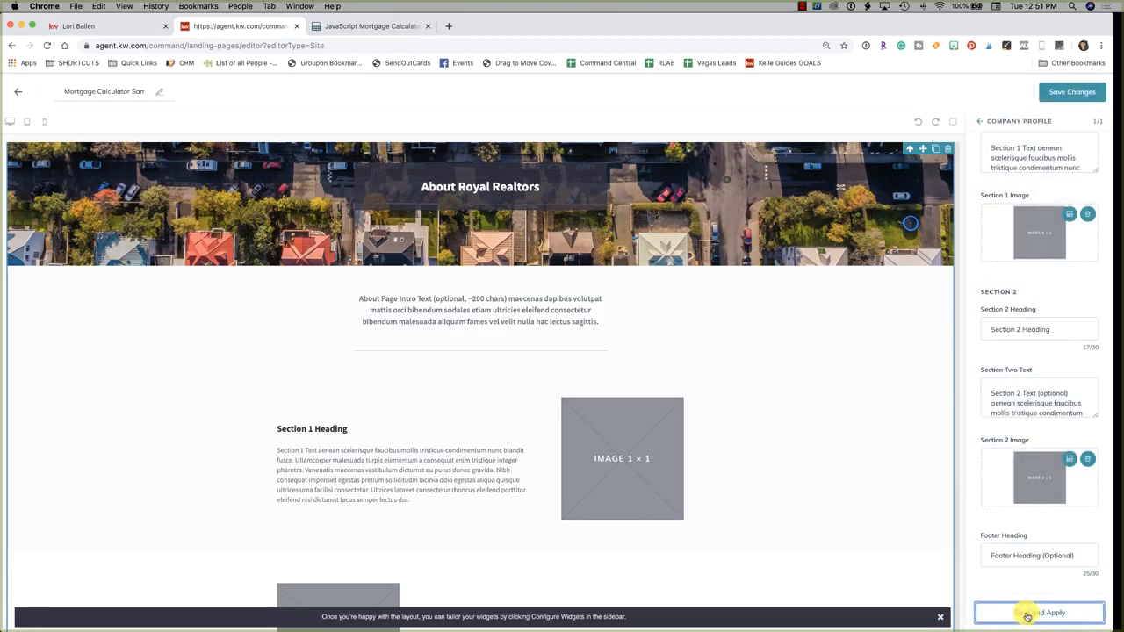
# - Review the page preview from the header and embedded mortgage calculator down to the placeholder sections and footer heading
pyautogui.scroll(-3, 112, 386)
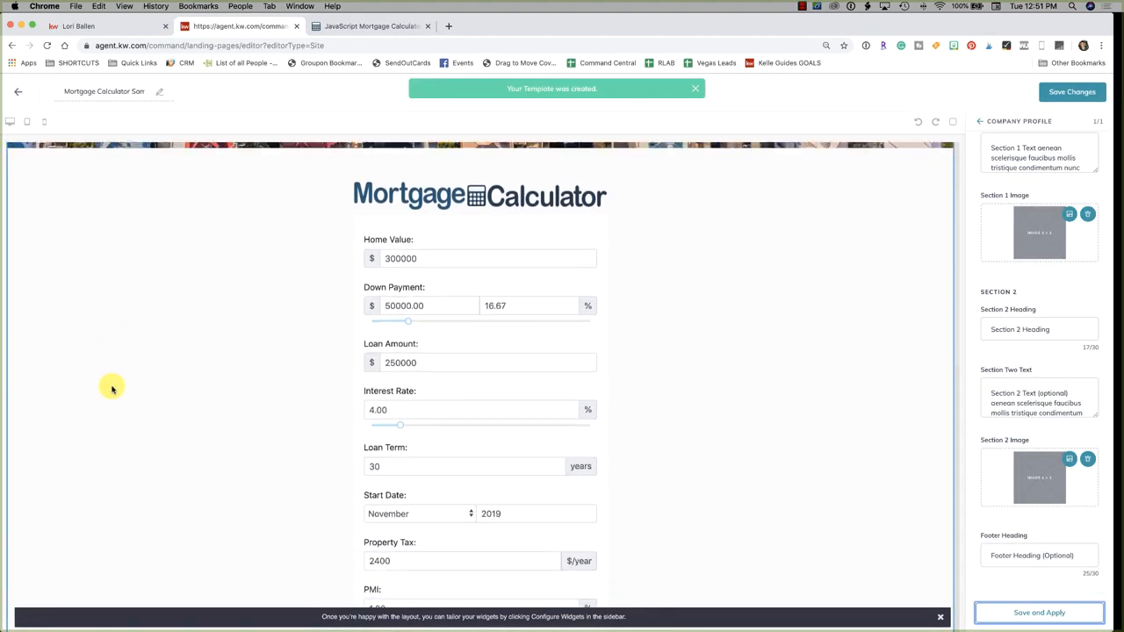
pyautogui.scroll(-10, 111, 387)
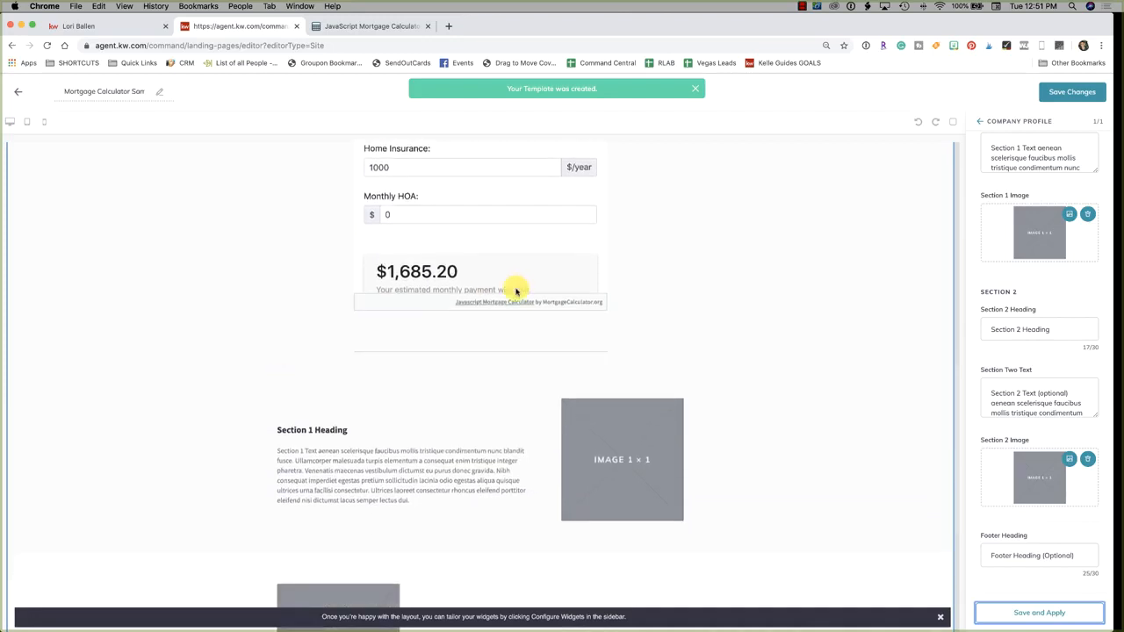
pyautogui.scroll(10, 562, 361)
pyautogui.scroll(-5, 627, 376)
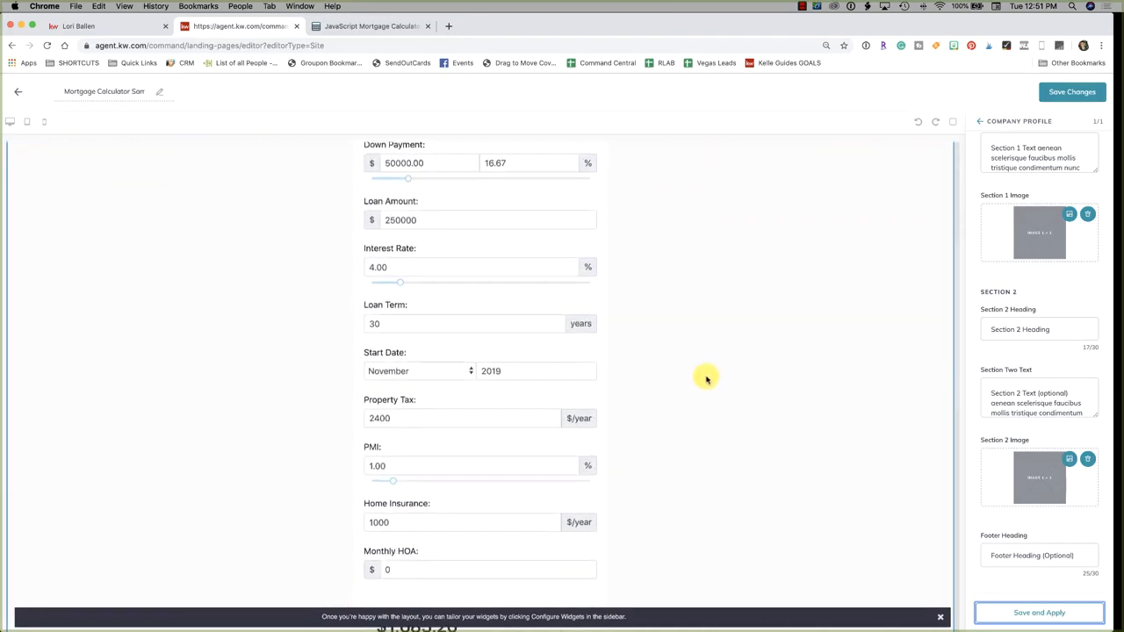
pyautogui.scroll(-4, 707, 380)
pyautogui.scroll(5, 707, 379)
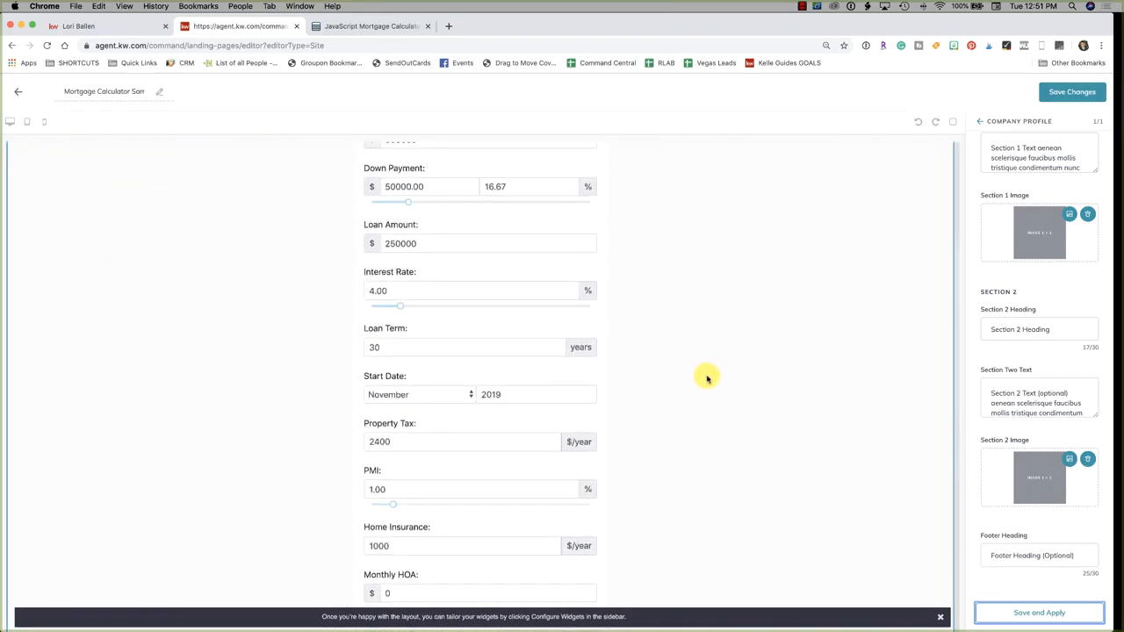
pyautogui.scroll(4, 707, 379)
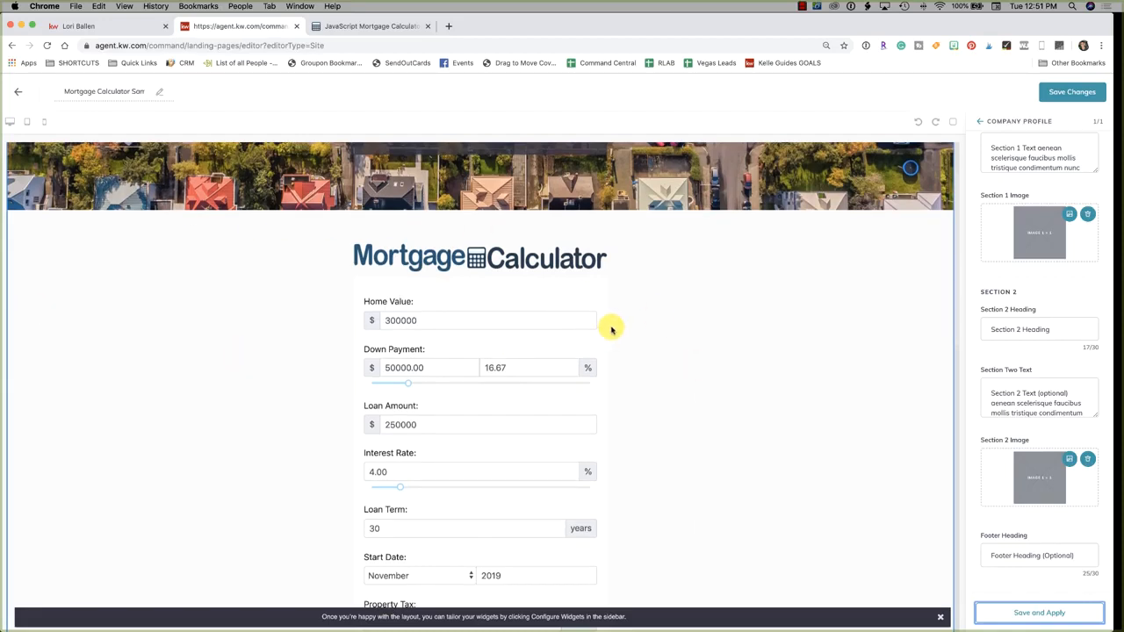
pyautogui.scroll(3, 612, 329)
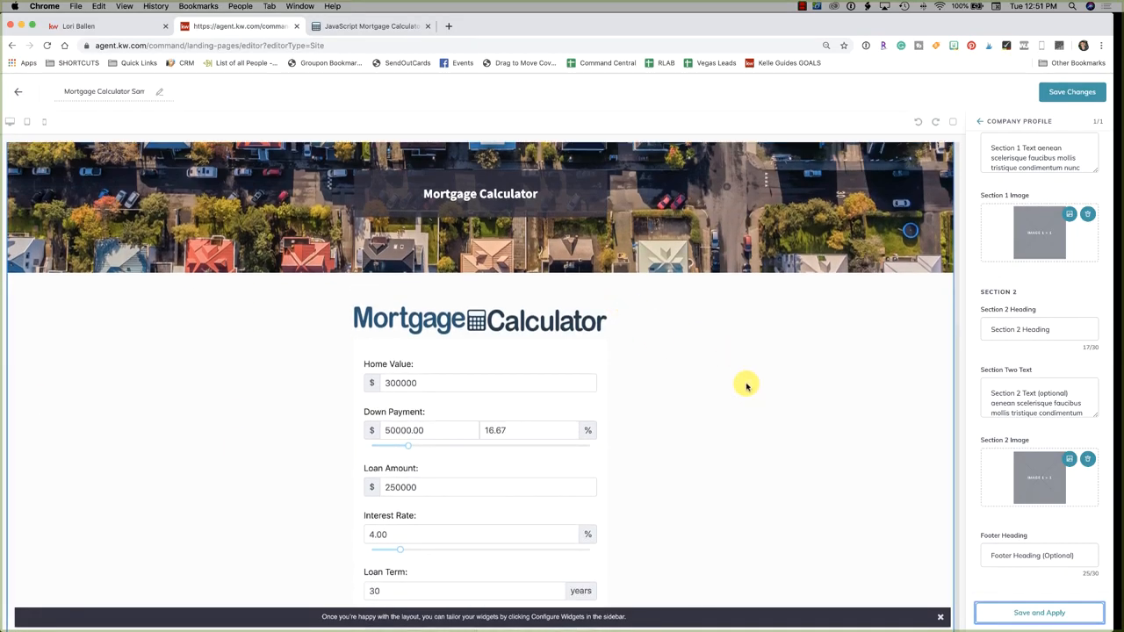
pyautogui.scroll(-10, 746, 386)
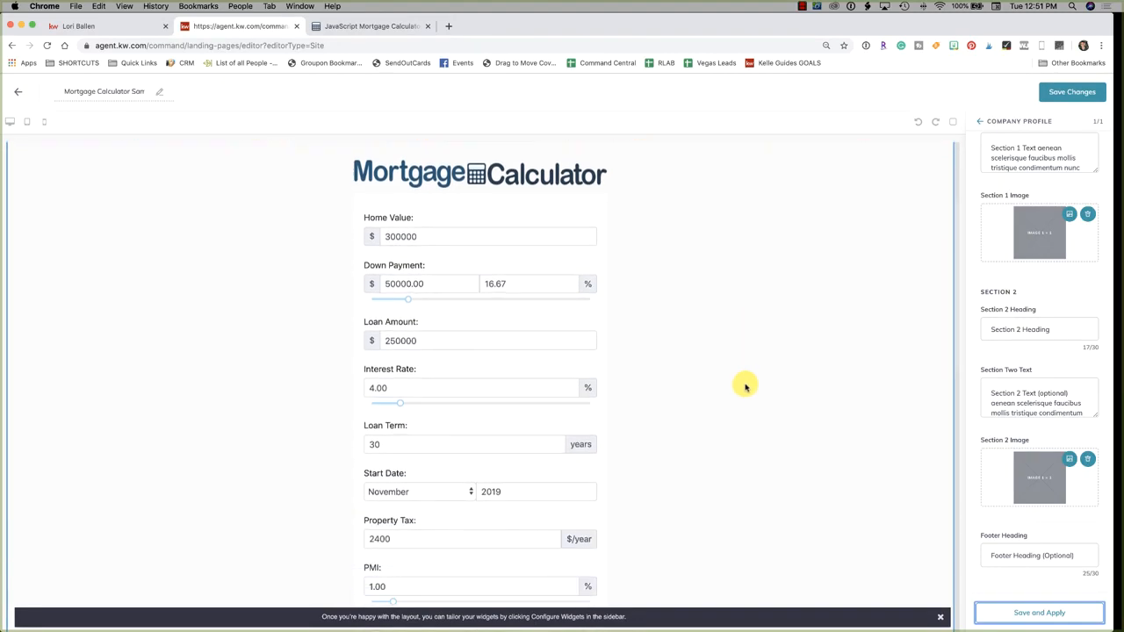
pyautogui.scroll(-5, 737, 388)
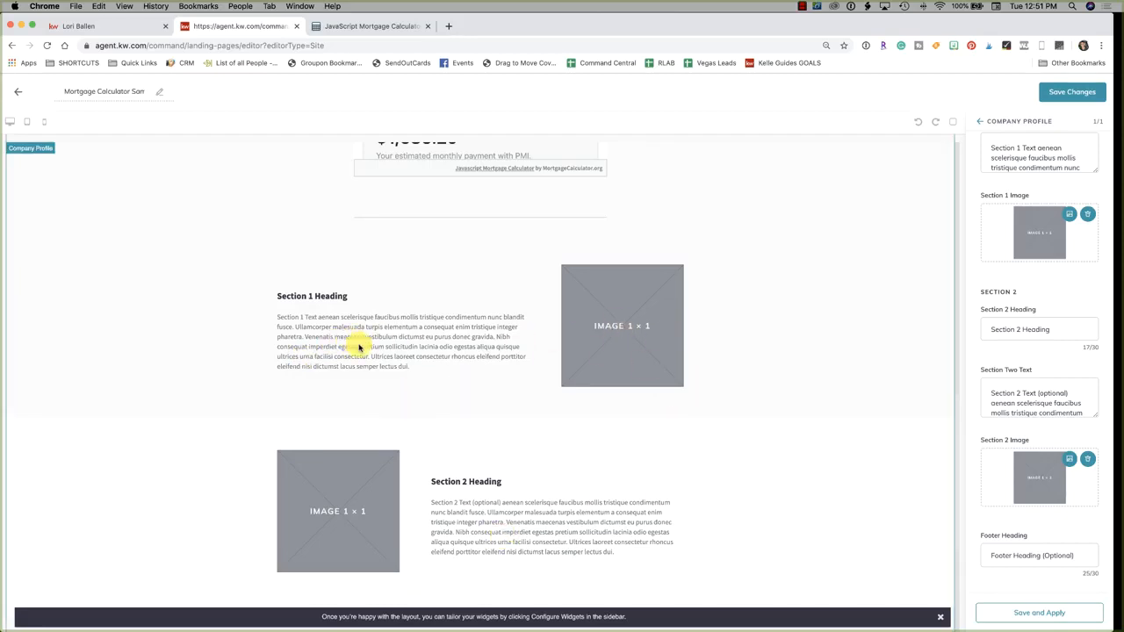
pyautogui.scroll(15, 642, 533)
pyautogui.scroll(-15, 642, 534)
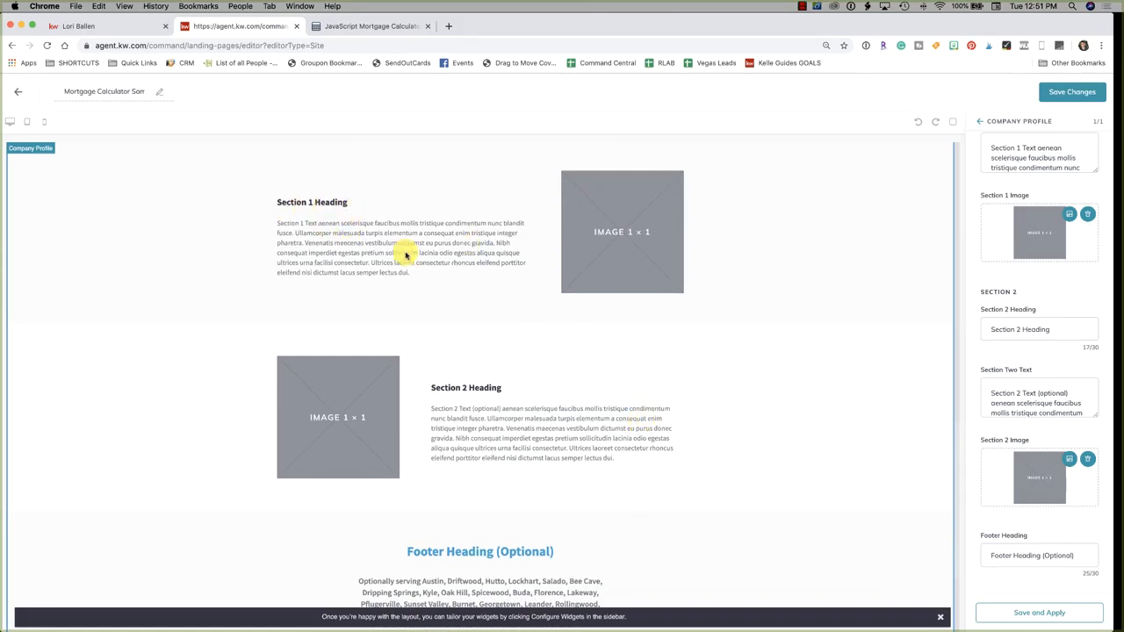
pyautogui.scroll(1, 743, 254)
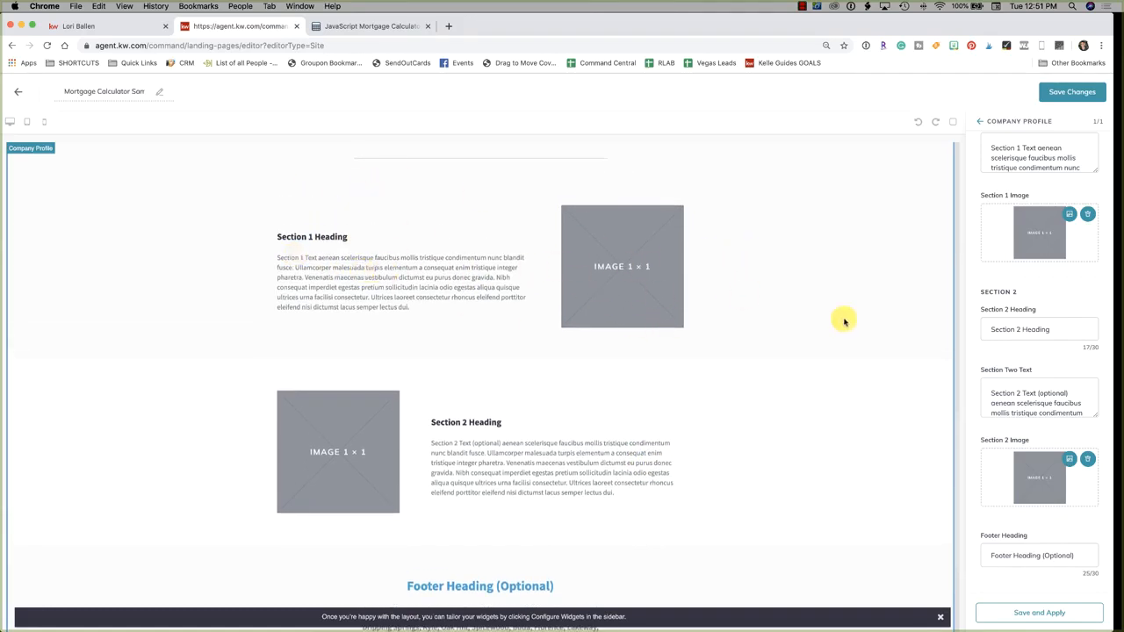
# - Replace the Section 1 heading with Download My App and the Section 1 text with Latest and Greatest Las Vegas Real Estate
pyautogui.scroll(2, 1089, 254)
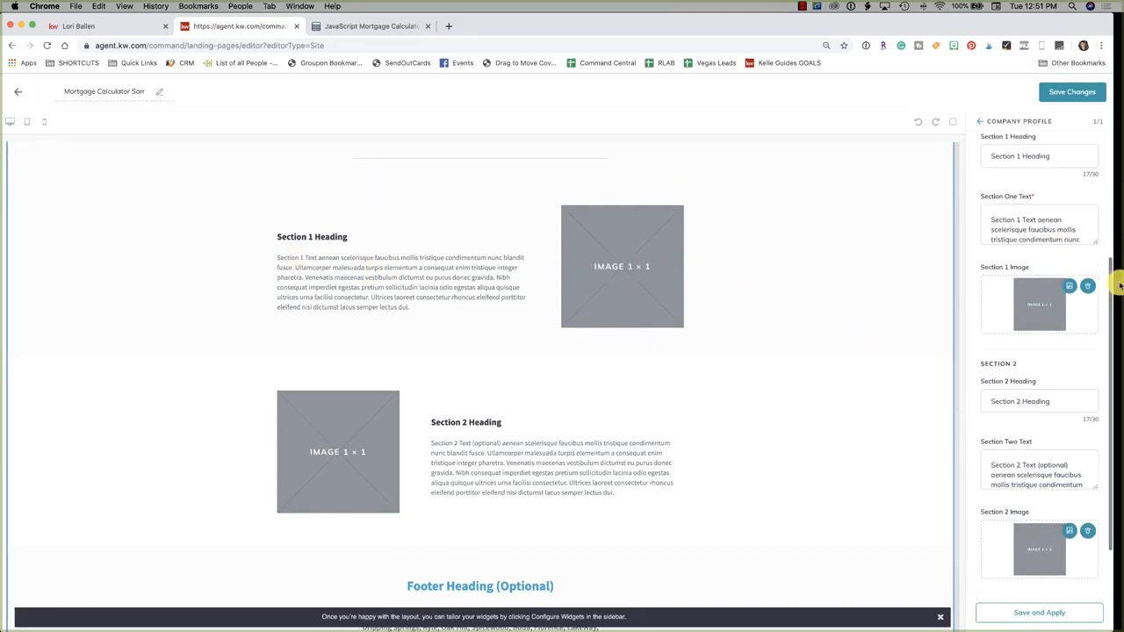
pyautogui.scroll(4, 1054, 290)
pyautogui.click(1048, 294)
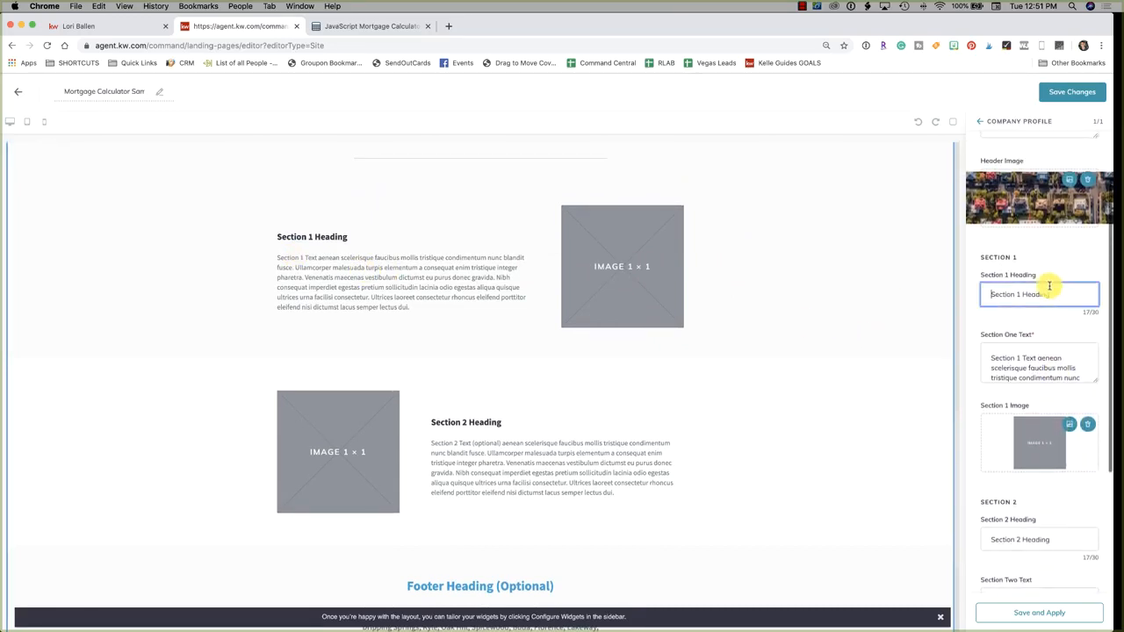
pyautogui.moveTo(1054, 295); pyautogui.dragTo(944, 294)
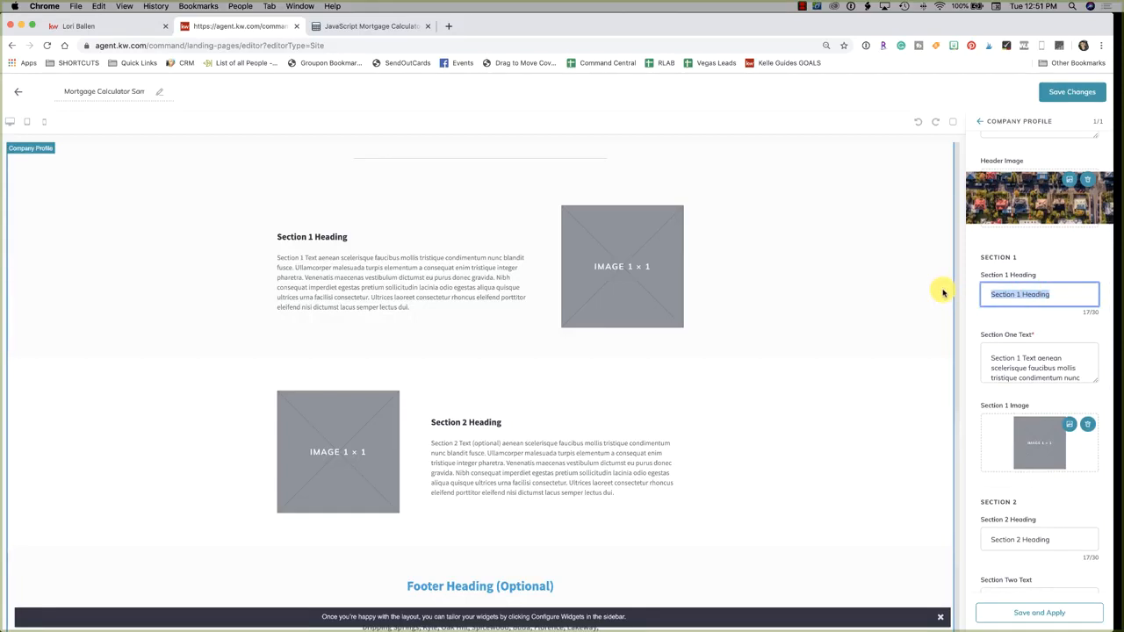
pyautogui.write('Download My App')
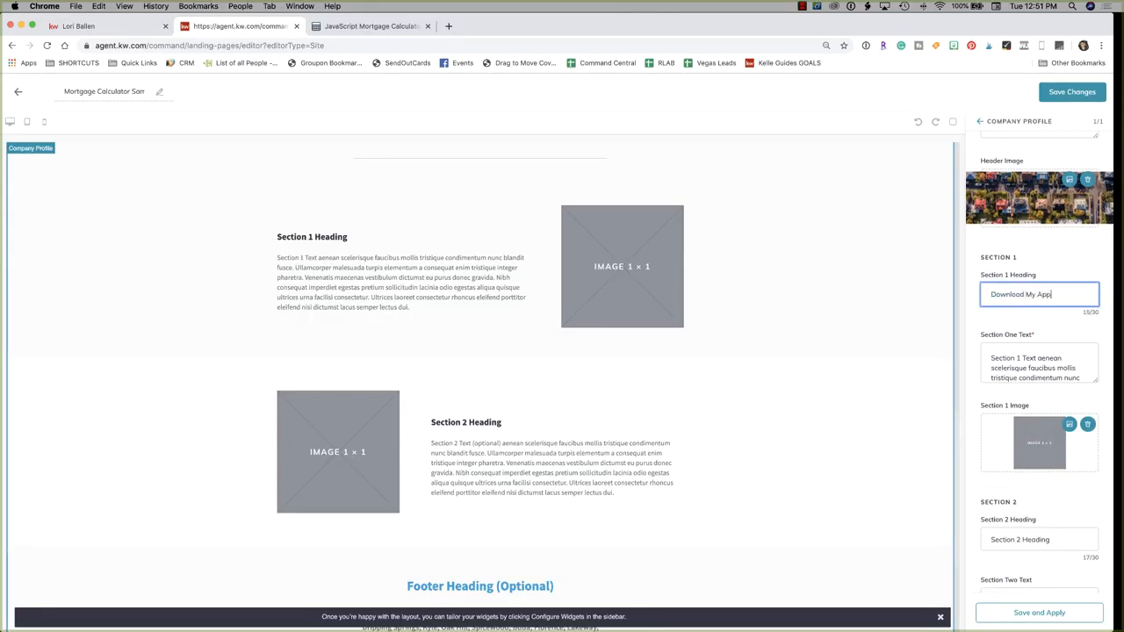
pyautogui.click(1010, 365)
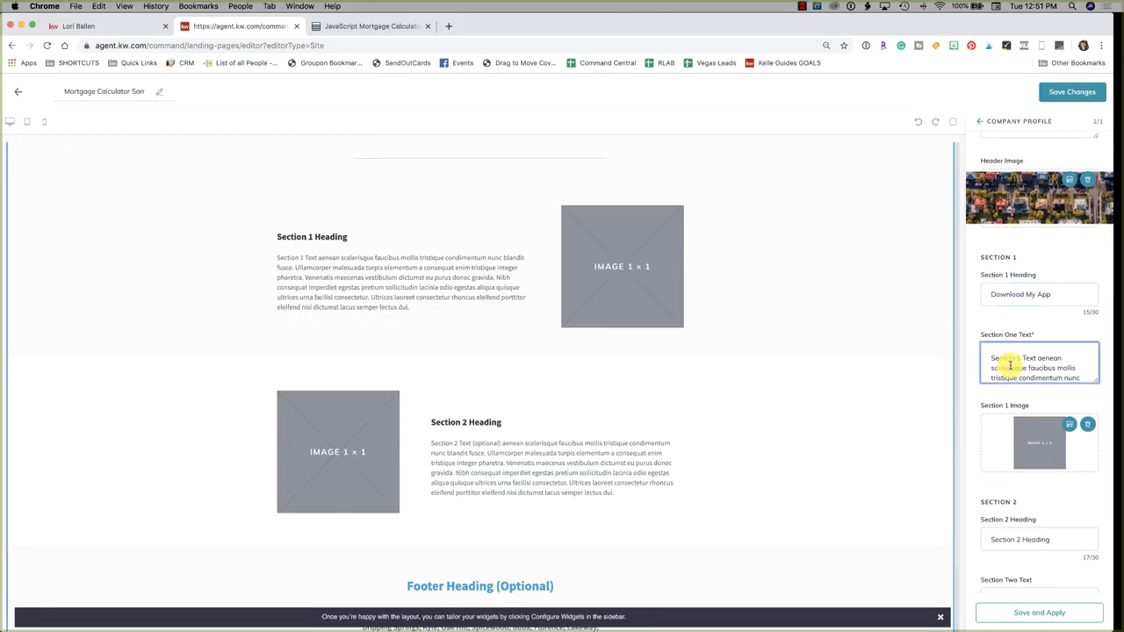
pyautogui.press('super+a')
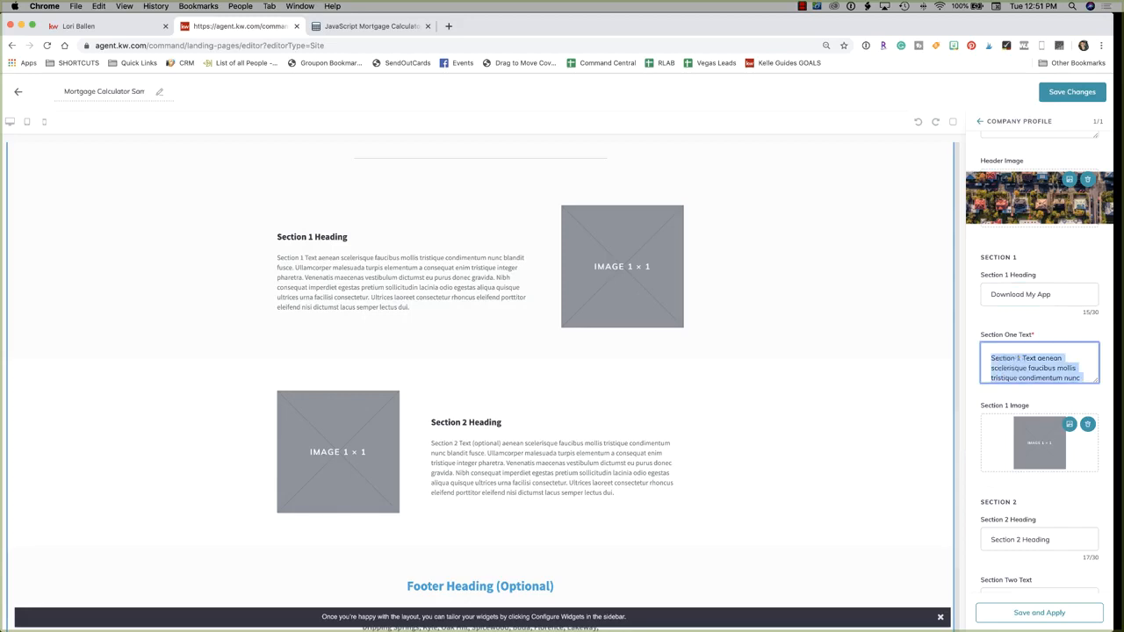
pyautogui.write('Lo')
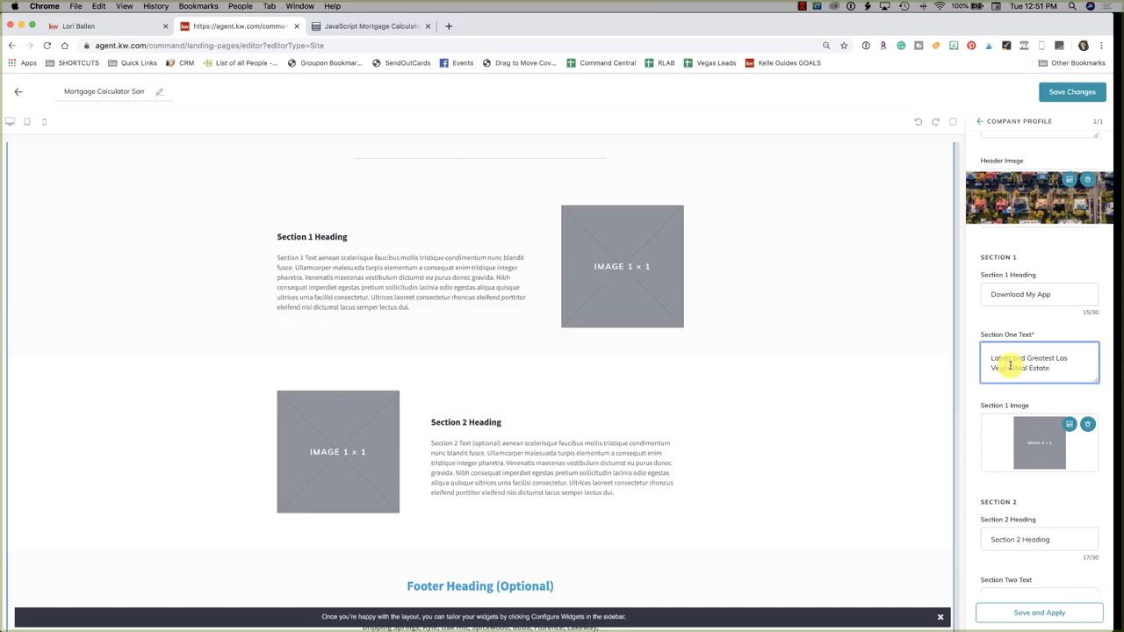
# - Replace the Section 1 placeholder image with the map screenshot from the Desktop folder, and save and apply the widget
pyautogui.scroll(3, 1010, 365)
pyautogui.scroll(-5, 1042, 359)
pyautogui.click(1069, 357)
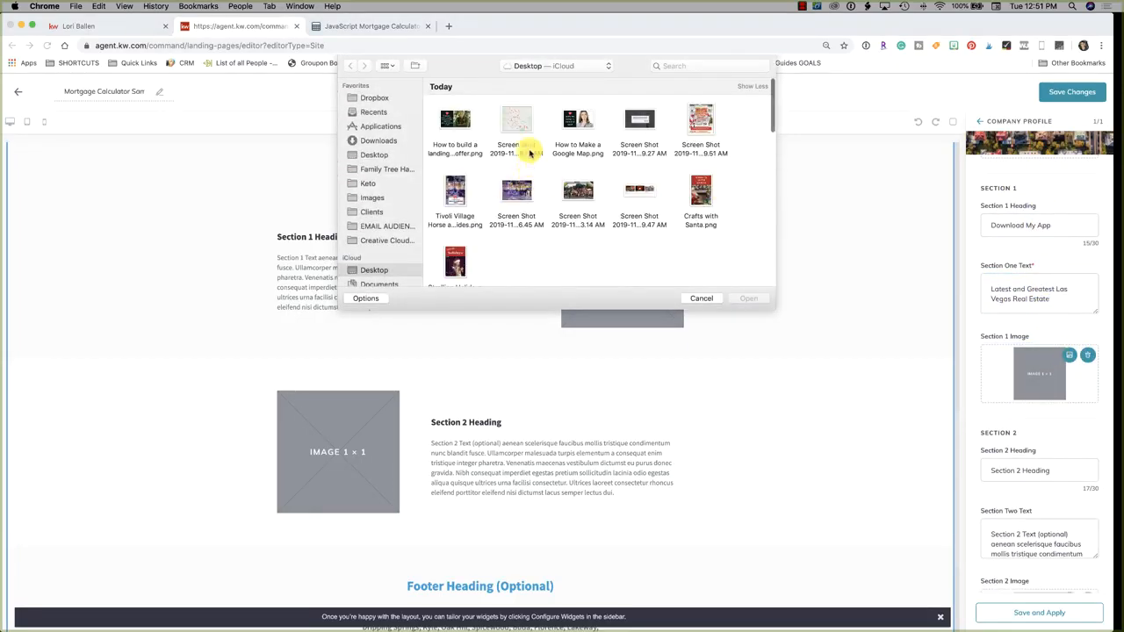
pyautogui.click(525, 147)
pyautogui.click(749, 298)
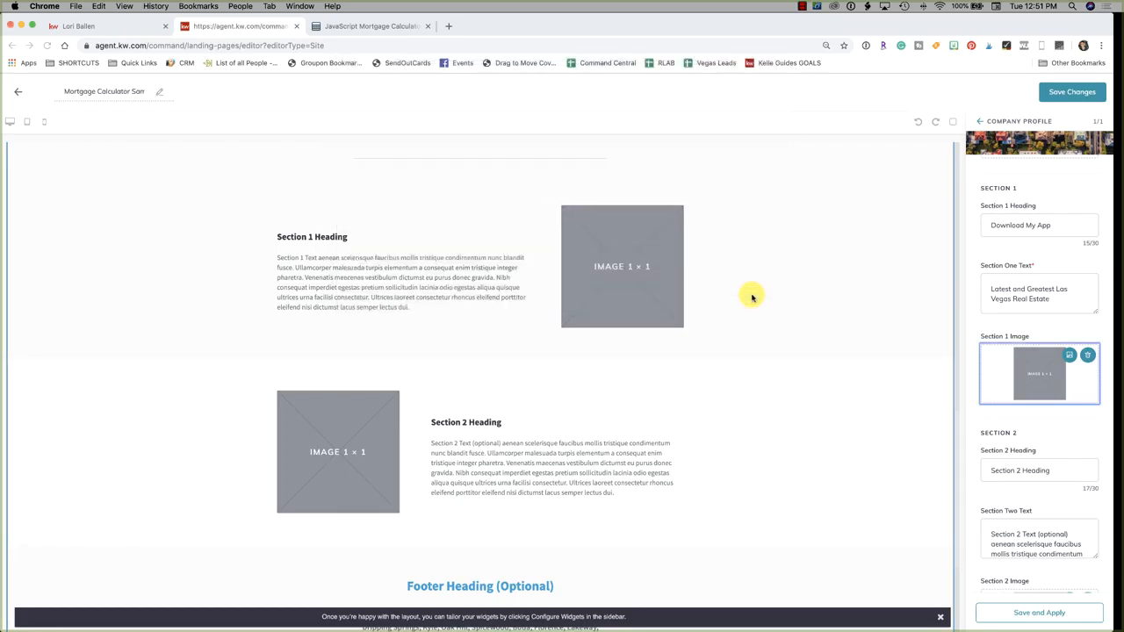
pyautogui.scroll(-3, 1018, 421)
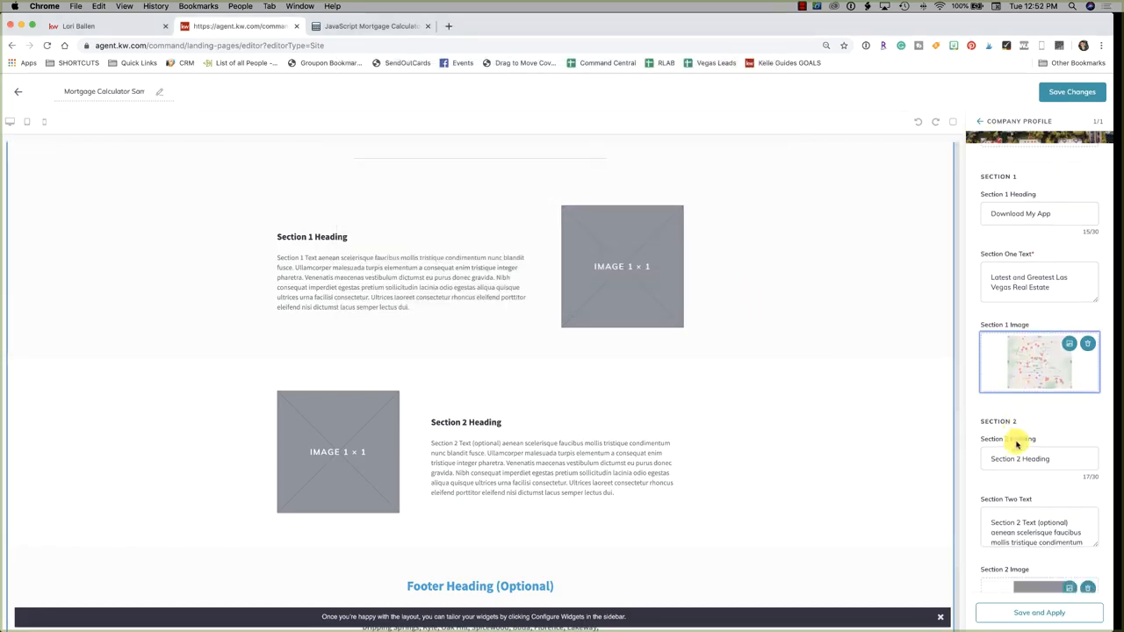
pyautogui.click(1044, 615)
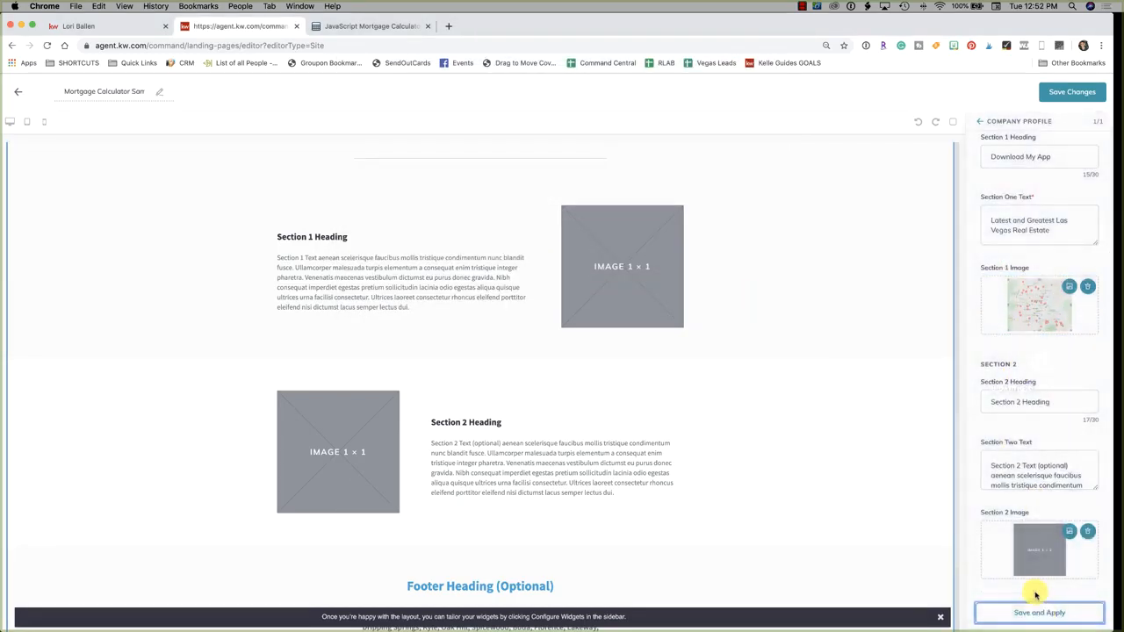
# - Check the updated Section 1, the remaining Section 2 and footer placeholders, and the calculator in the page preview
pyautogui.scroll(-15, 711, 420)
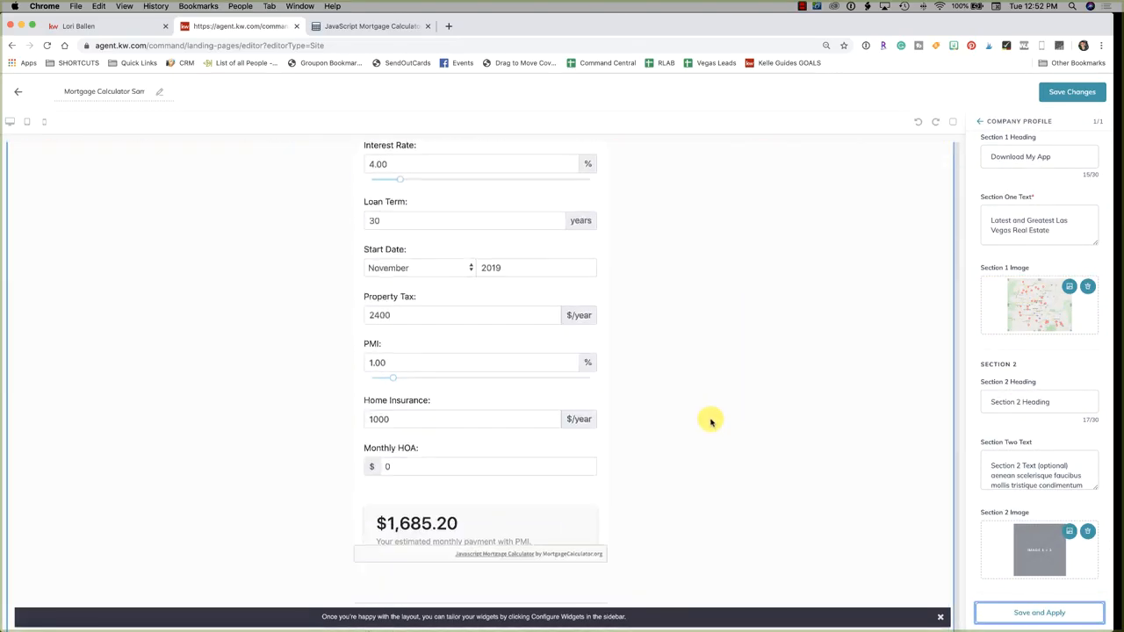
pyautogui.scroll(3, 649, 224)
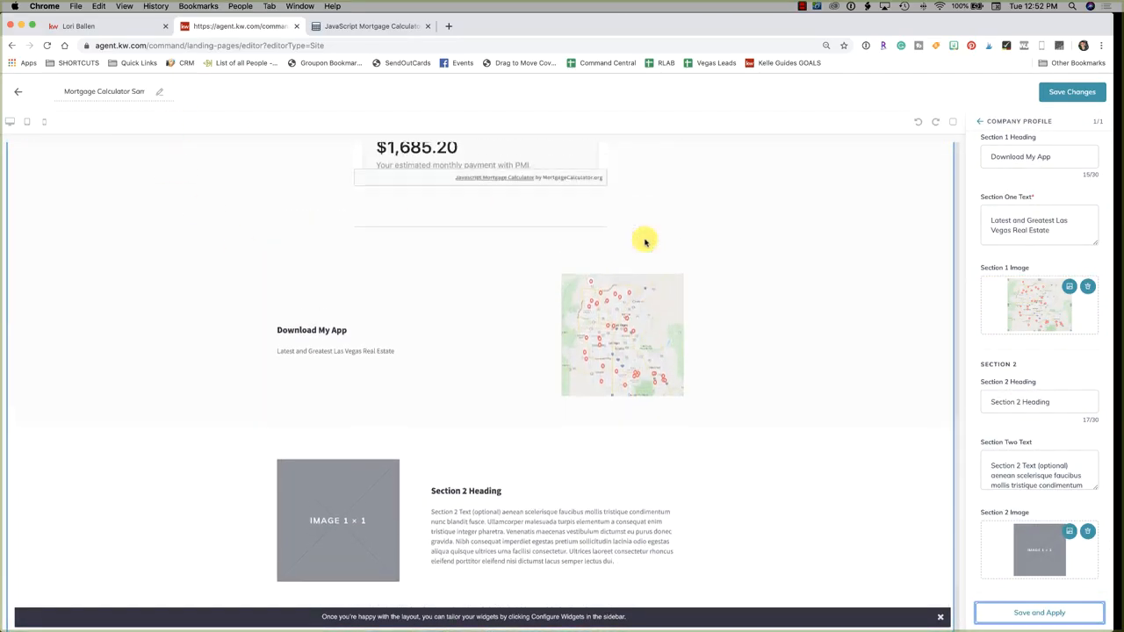
pyautogui.scroll(12, 592, 431)
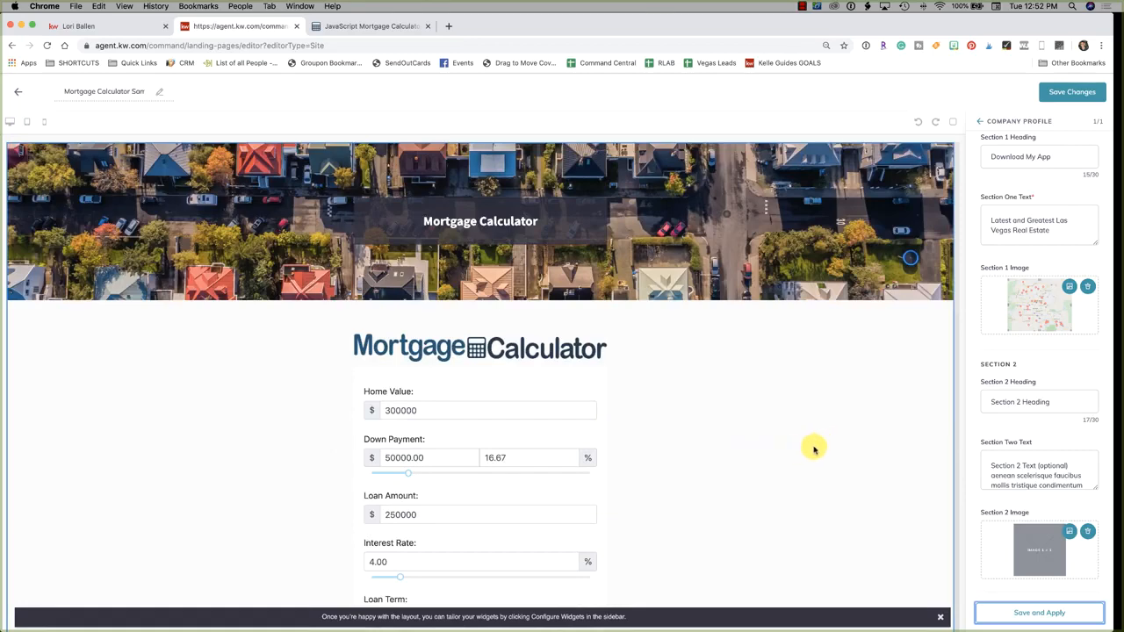
pyautogui.scroll(-15, 818, 445)
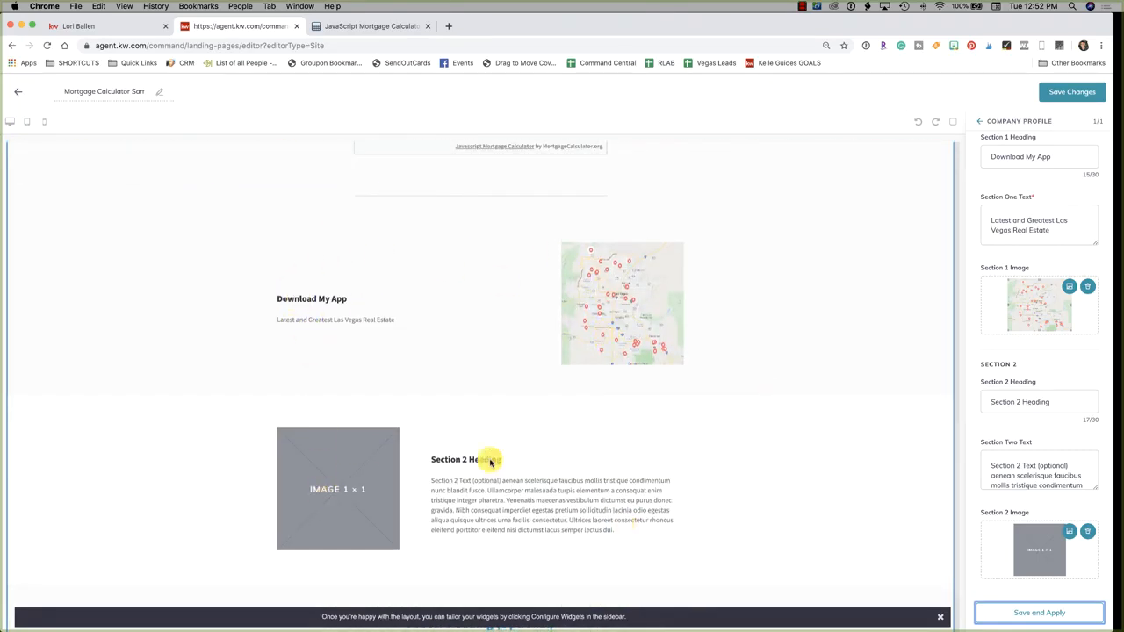
pyautogui.scroll(-3, 505, 451)
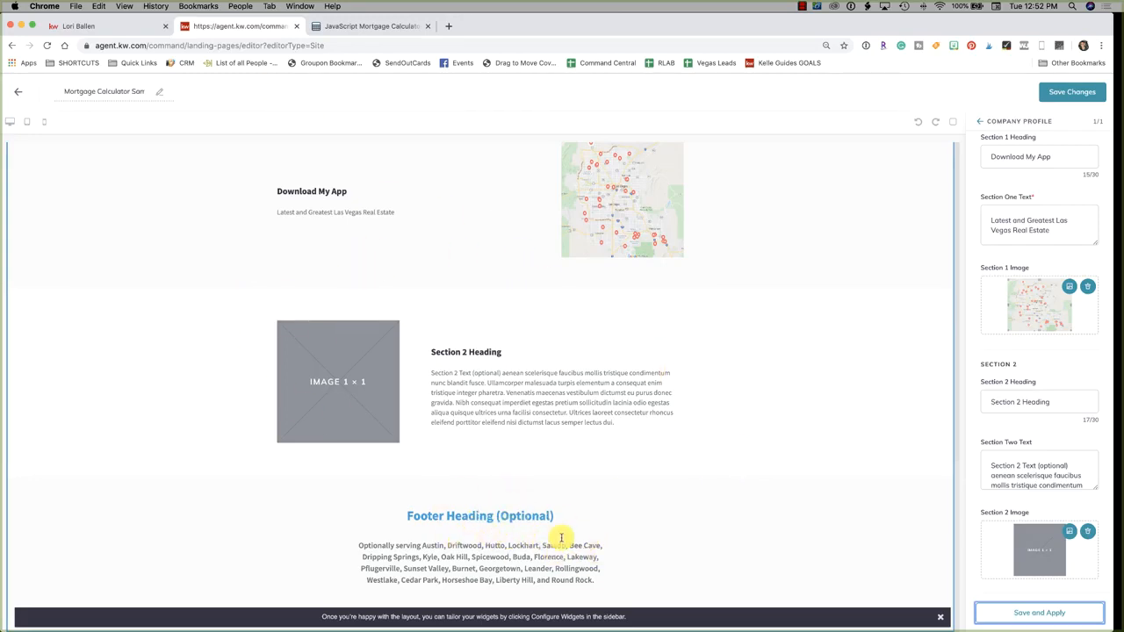
pyautogui.scroll(1, 531, 546)
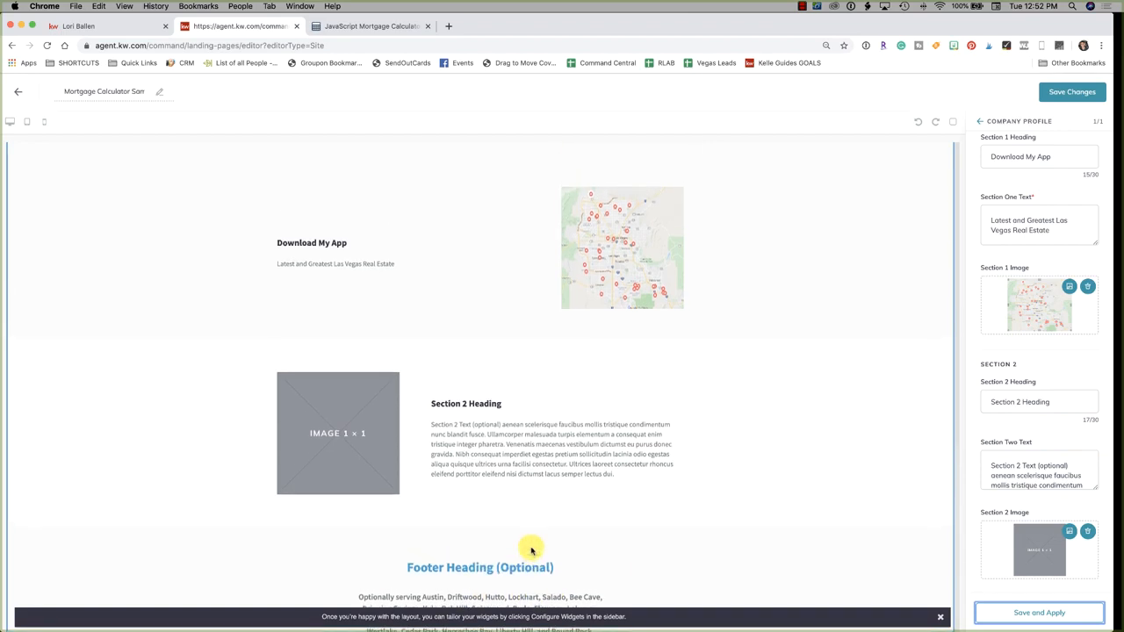
pyautogui.scroll(10, 532, 548)
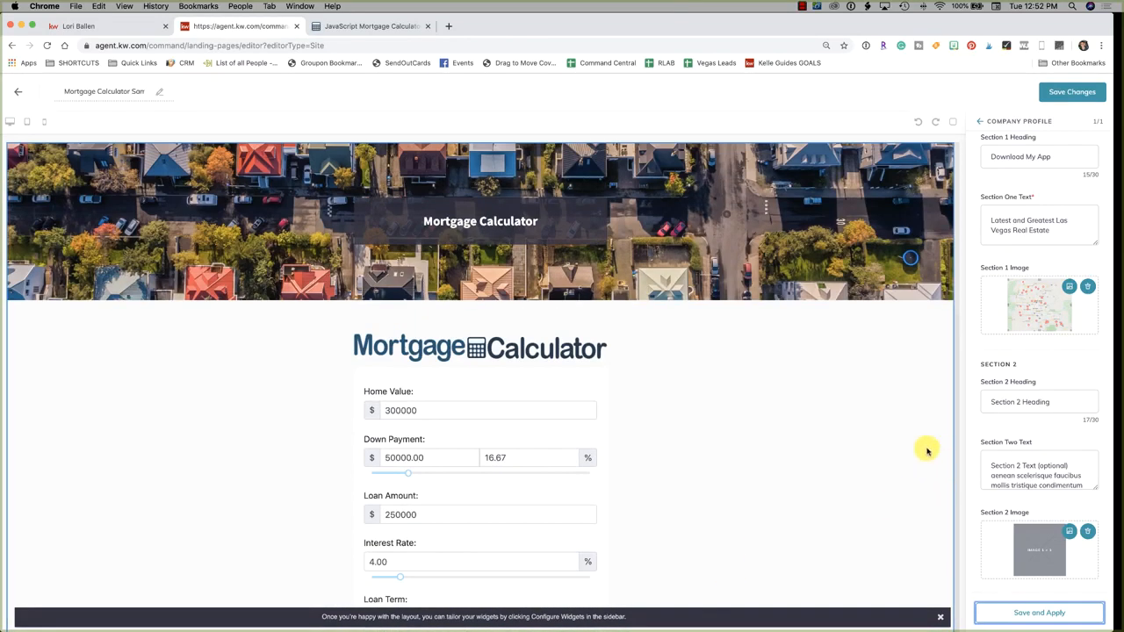
# - Clear the placeholder footer text and footer heading in the Company Profile widget, and save and apply the changes
pyautogui.scroll(-3, 1080, 328)
pyautogui.scroll(-6, 808, 454)
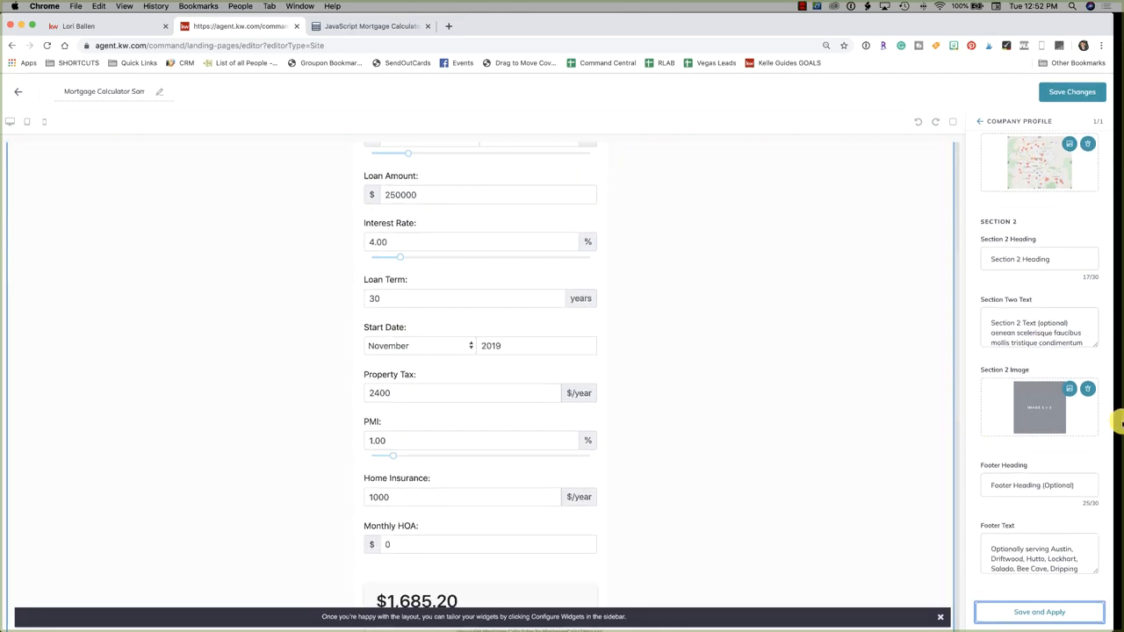
pyautogui.scroll(-7, 790, 439)
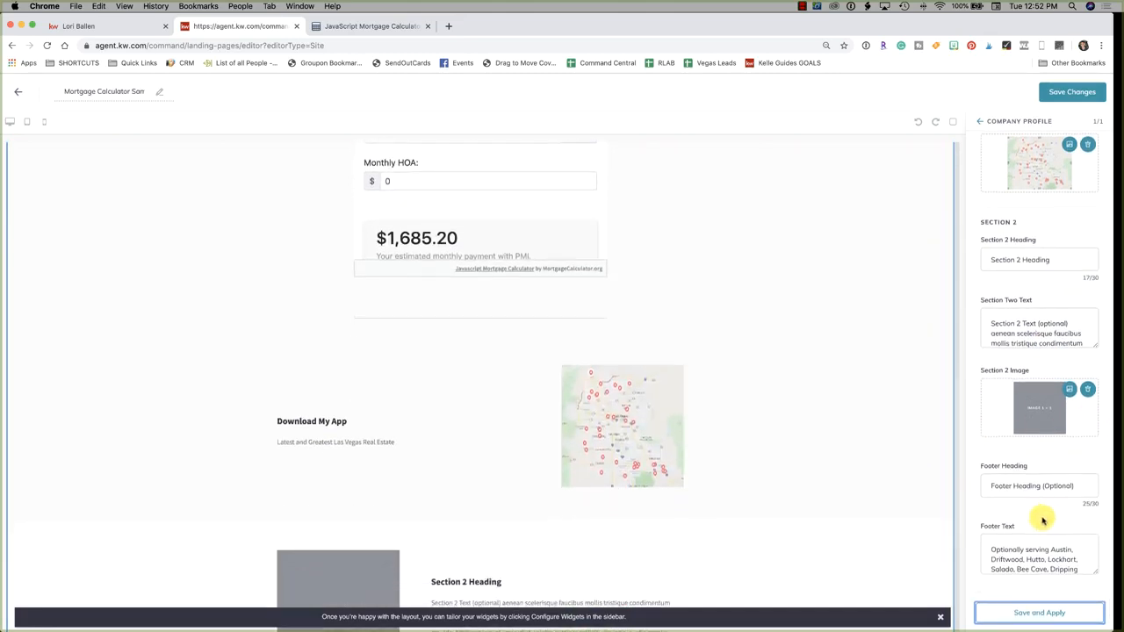
pyautogui.click(1045, 559)
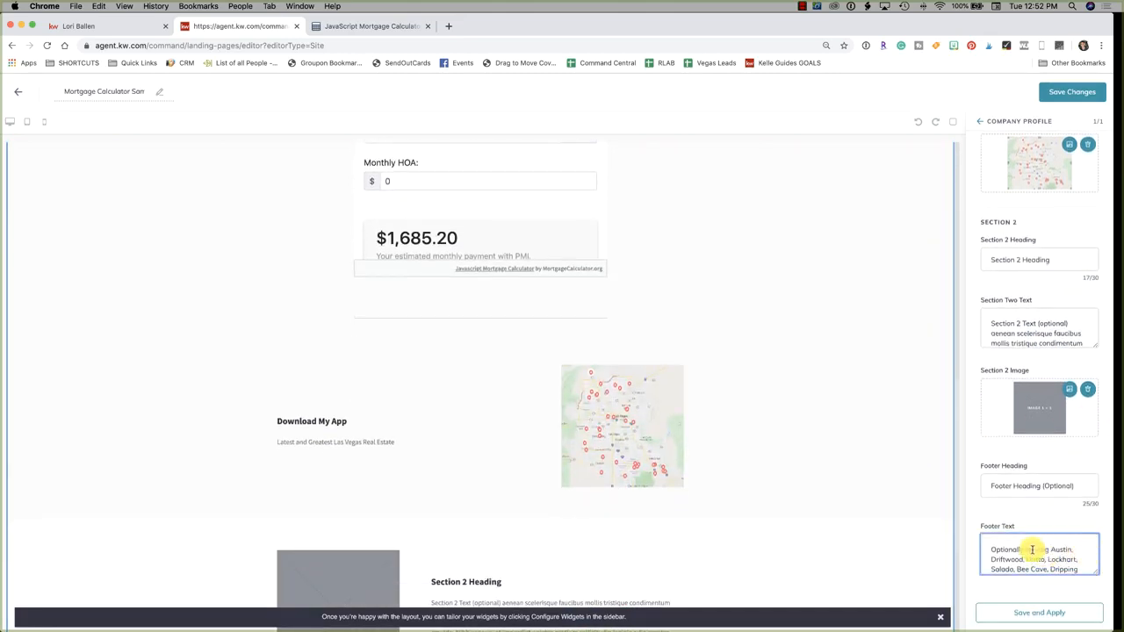
pyautogui.press('super+a')
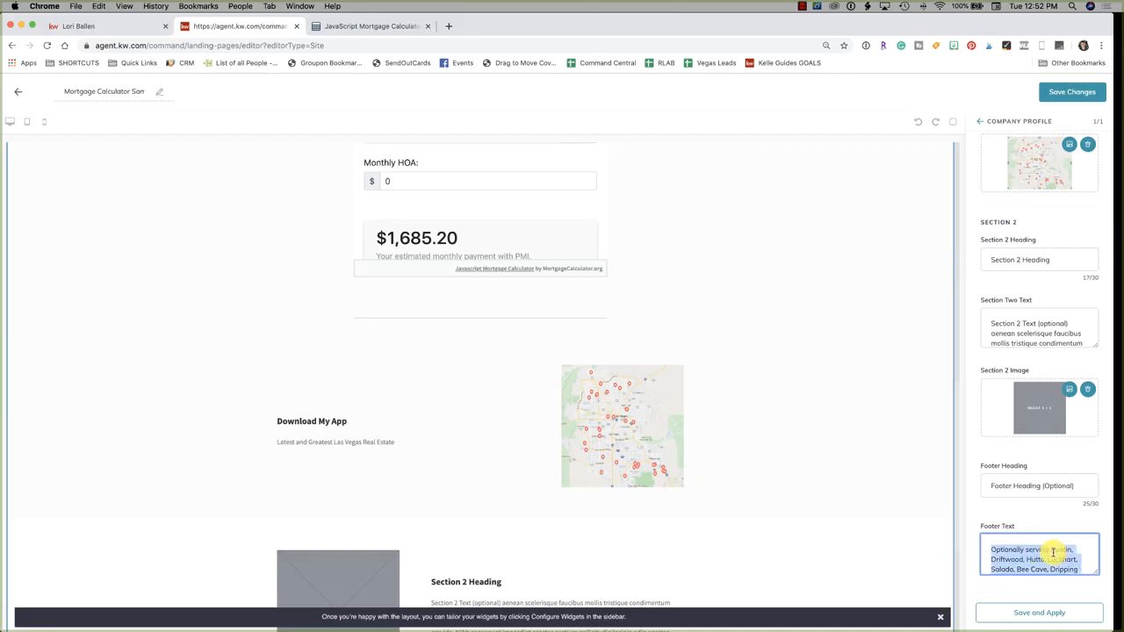
pyautogui.press('BackSpace')
pyautogui.click(1063, 486)
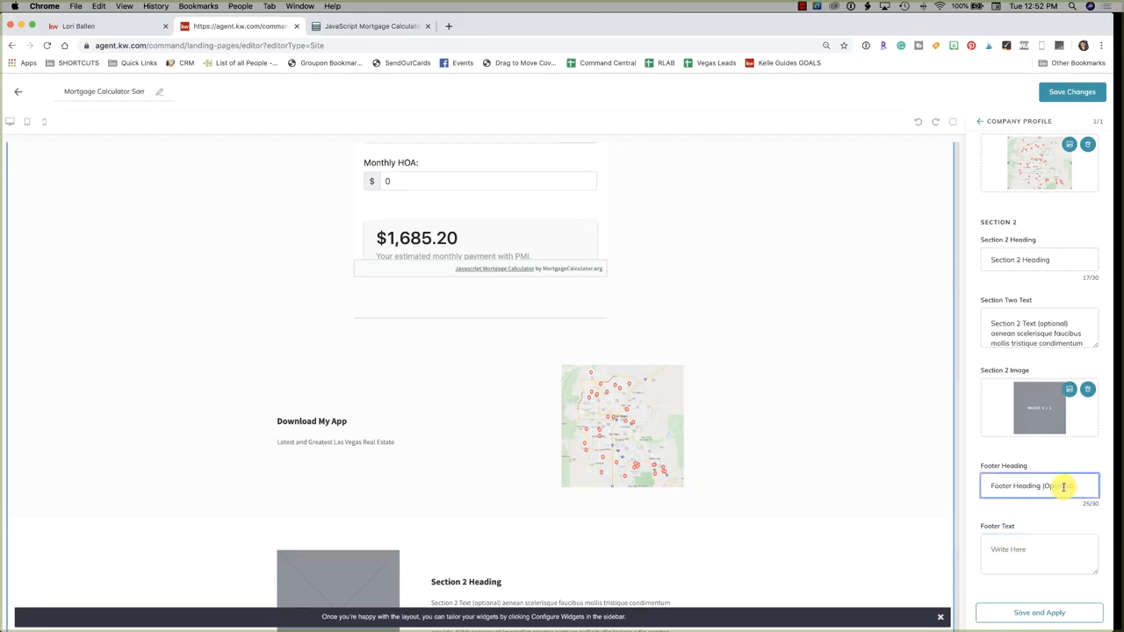
pyautogui.press('BackSpace')
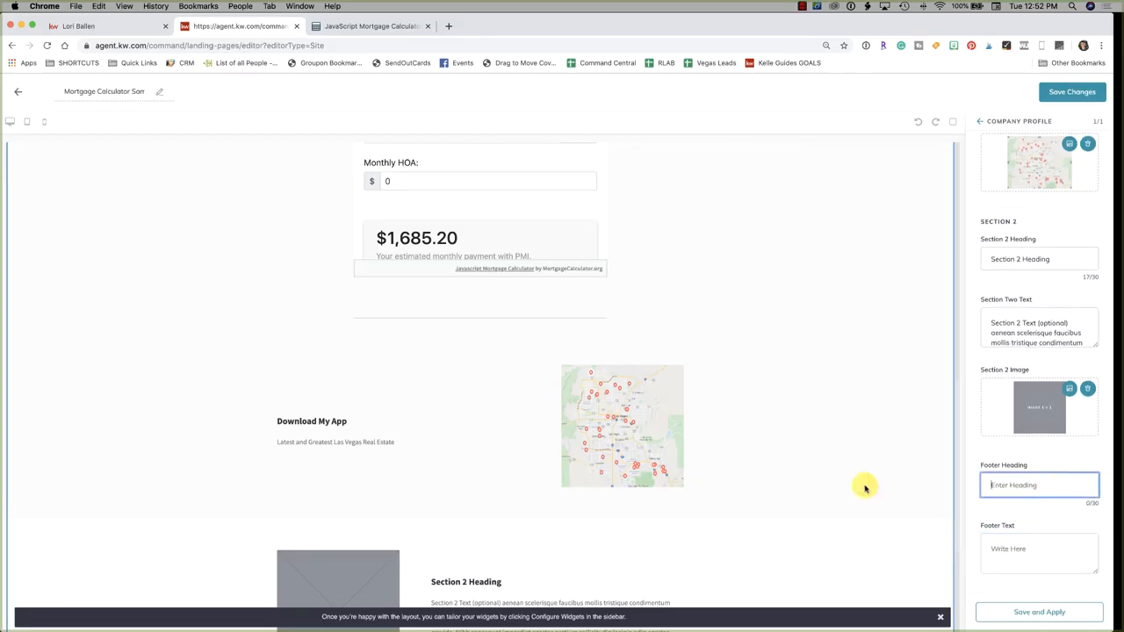
pyautogui.scroll(-5, 843, 479)
pyautogui.click(1054, 615)
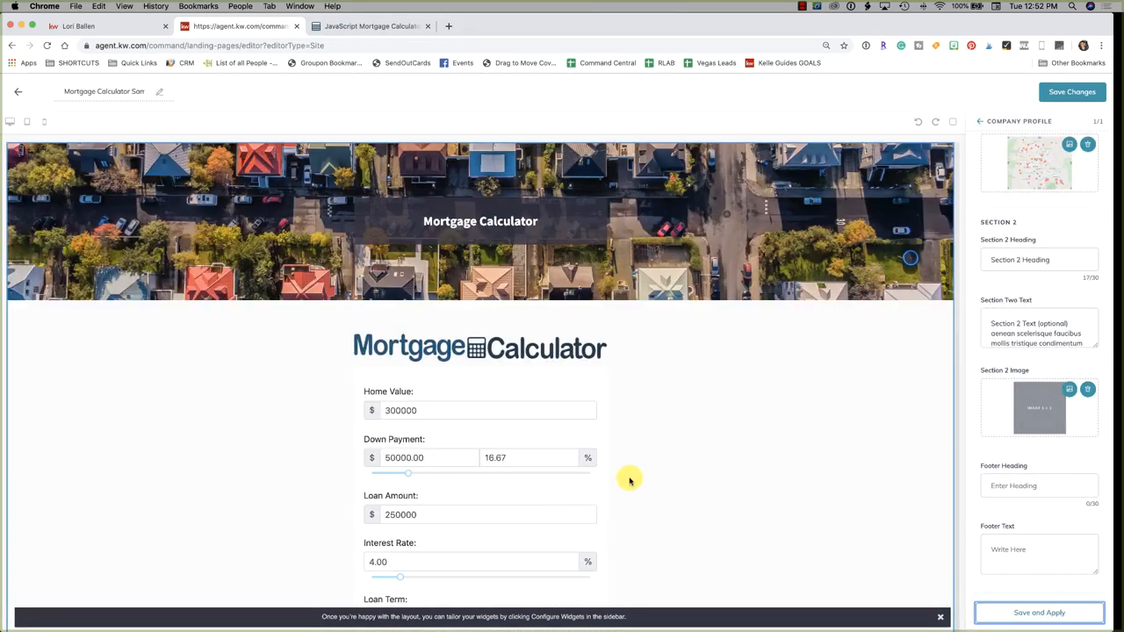
# - Replace the Section 1 heading with the agent's full name and the Section 1 text with the agent's phone number, and save and apply
pyautogui.scroll(-10, 627, 477)
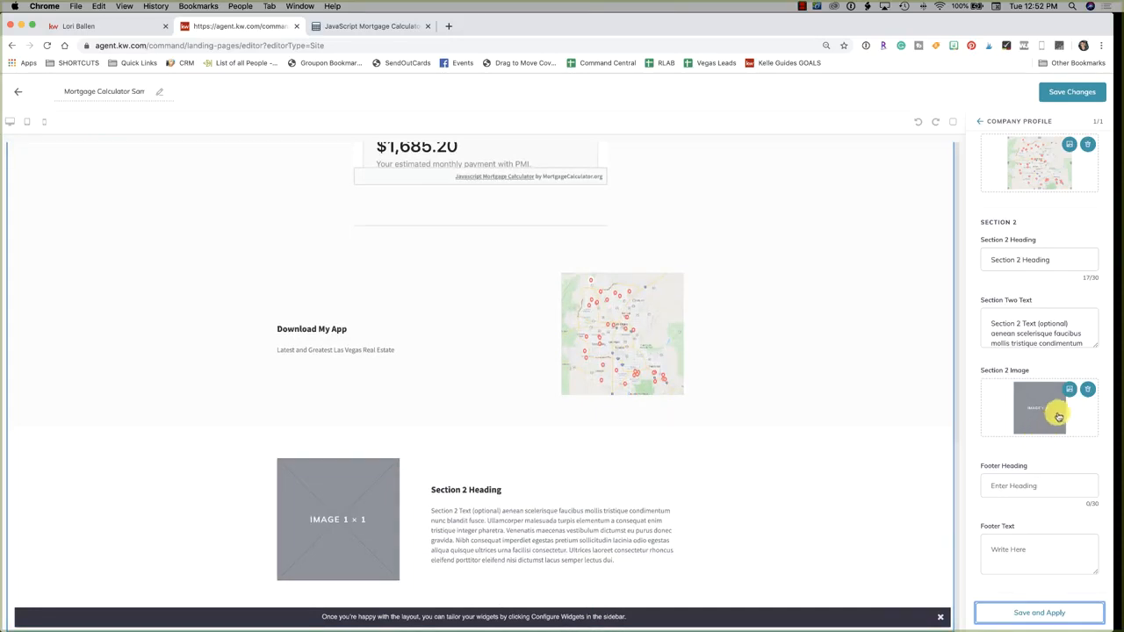
pyautogui.scroll(5, 1057, 419)
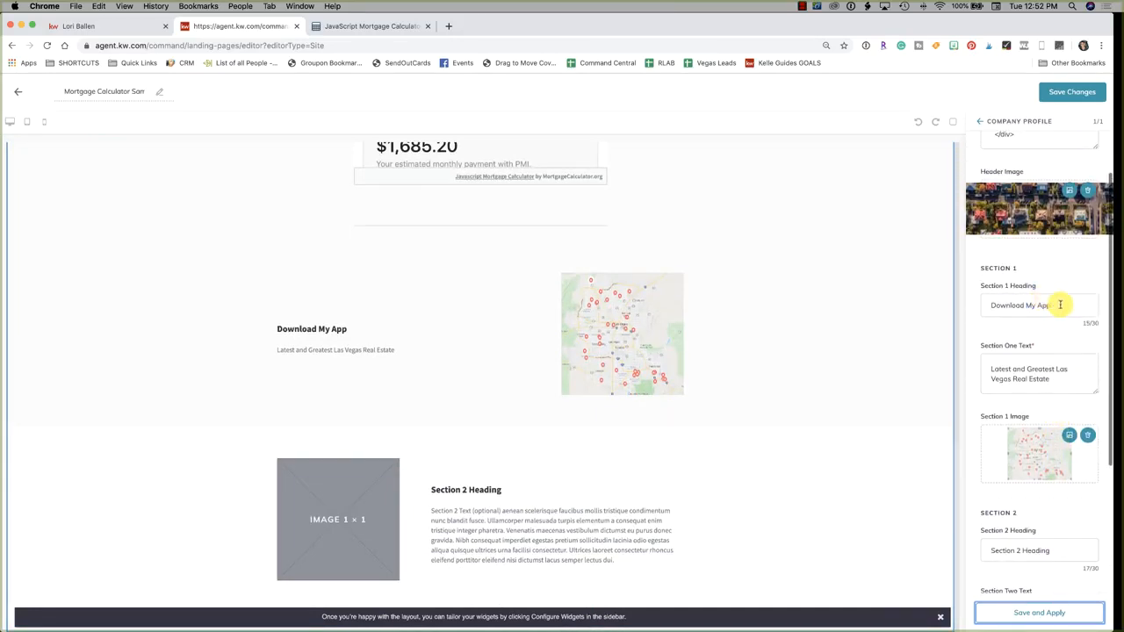
pyautogui.moveTo(1060, 305); pyautogui.dragTo(947, 307)
pyautogui.press('BackSpace')
pyautogui.click(1069, 380)
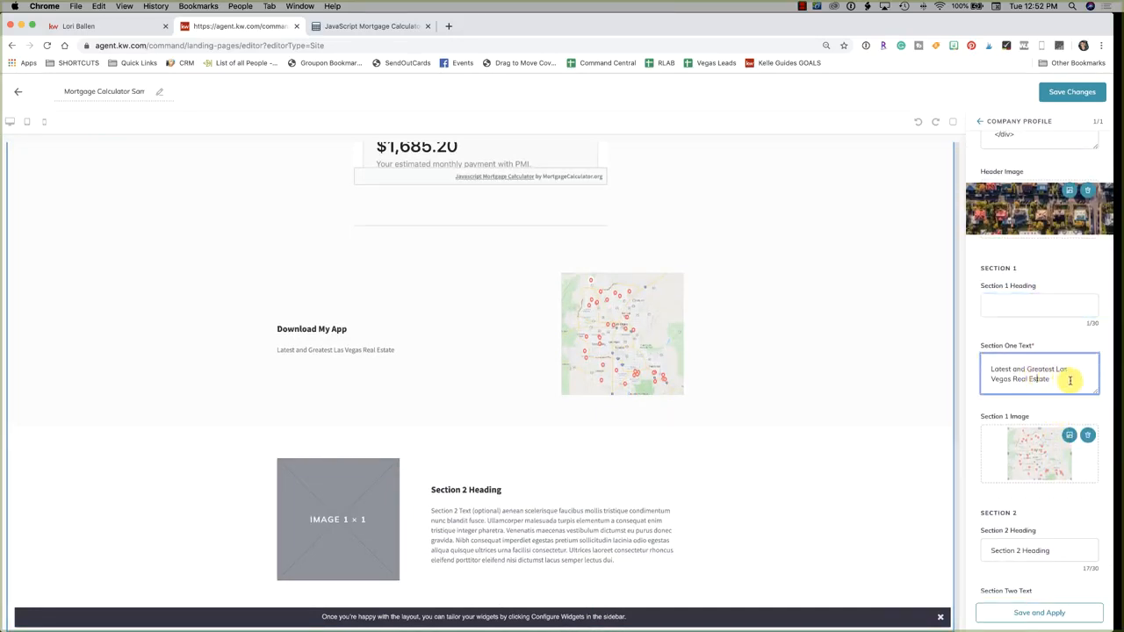
pyautogui.moveTo(1062, 383); pyautogui.dragTo(957, 356)
pyautogui.press('BackSpace')
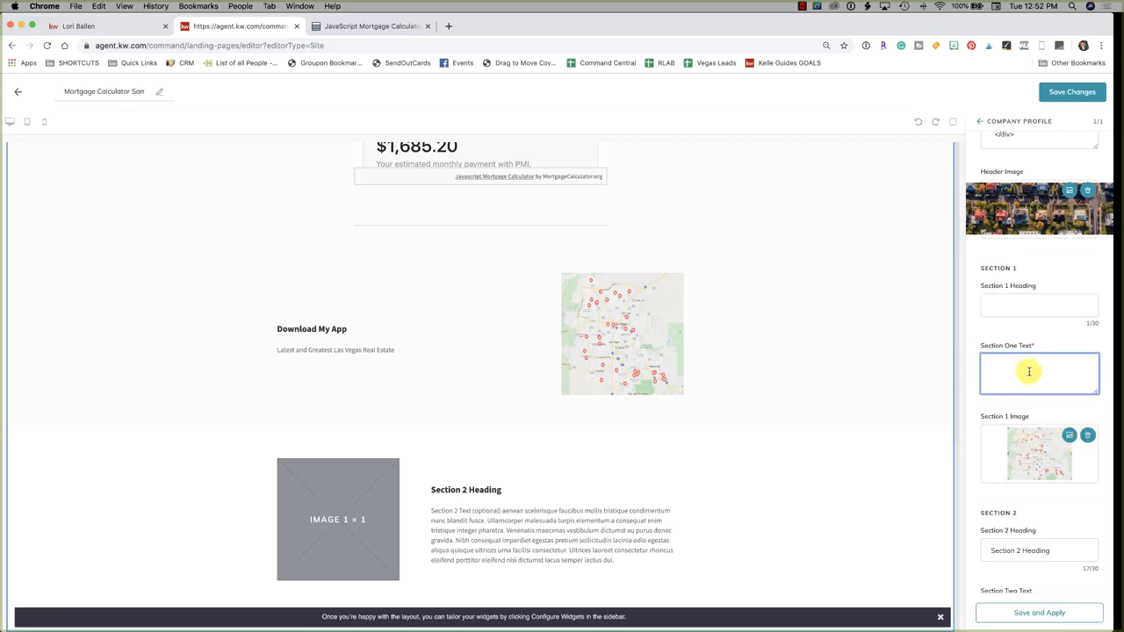
pyautogui.scroll(1, 1029, 372)
pyautogui.scroll(-1, 1029, 373)
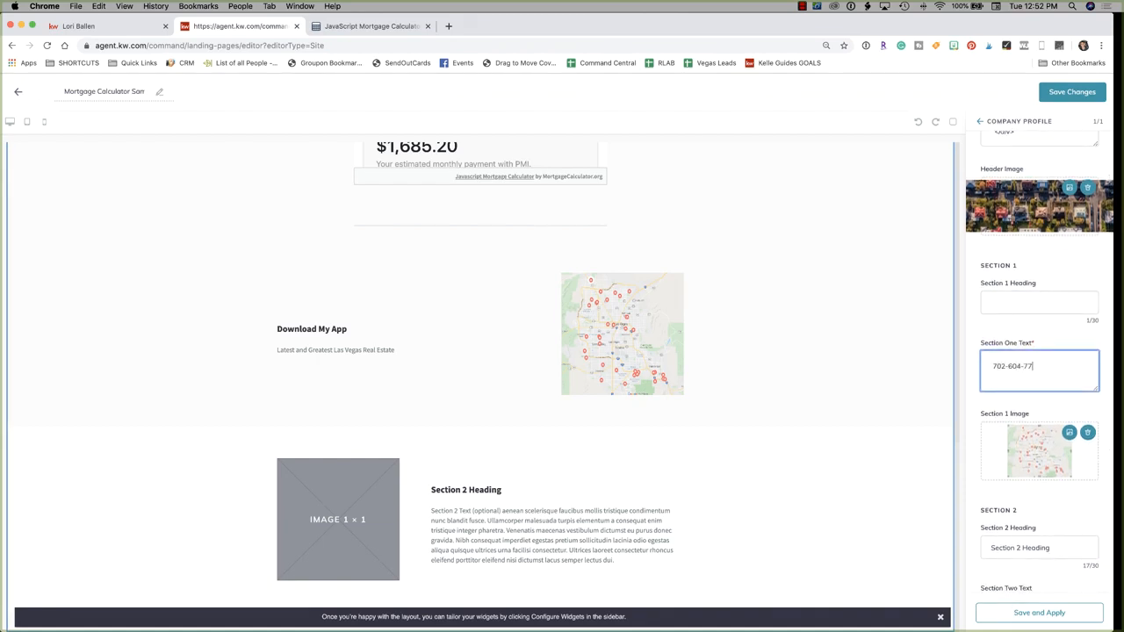
pyautogui.click(1057, 307)
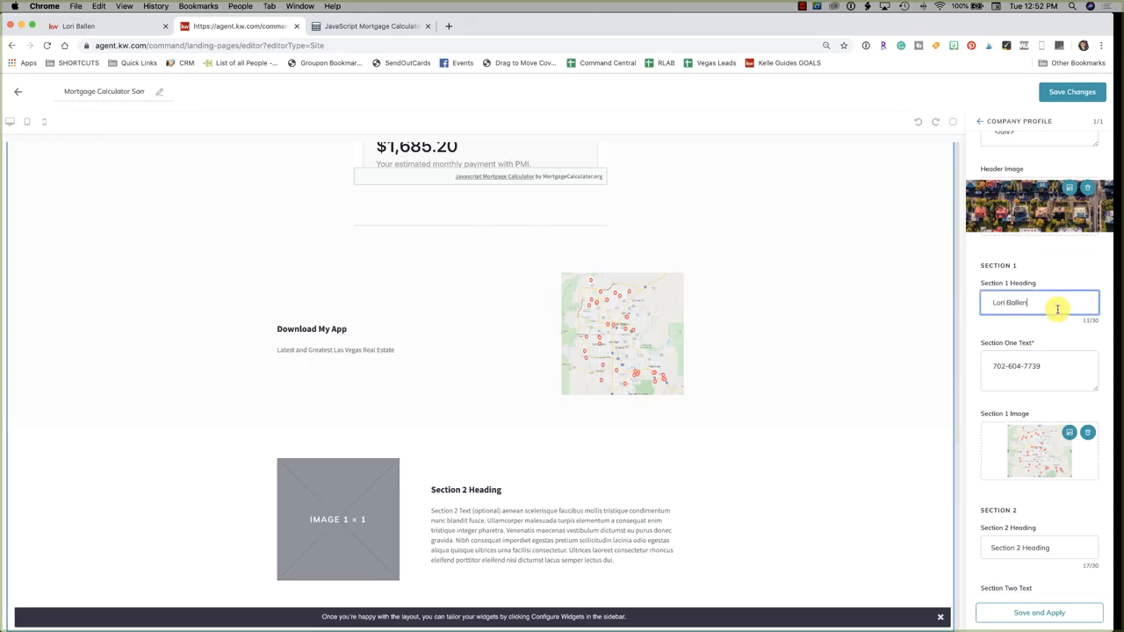
pyautogui.click(1021, 612)
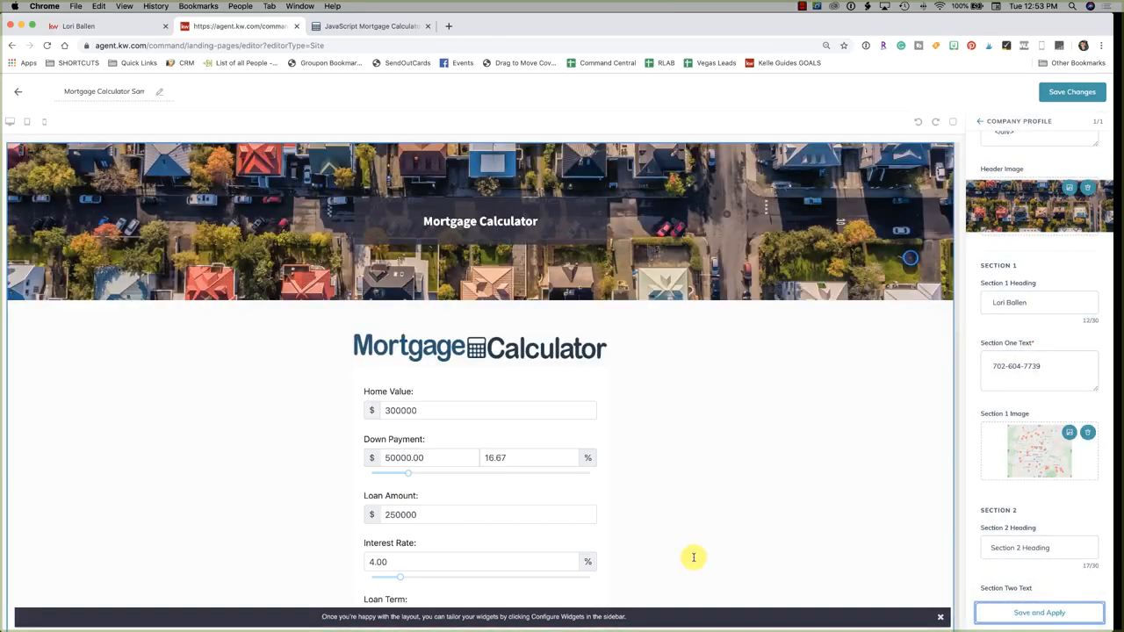
# - Remove the map image from Section 1 of the Company Profile widget
pyautogui.scroll(-15, 534, 502)
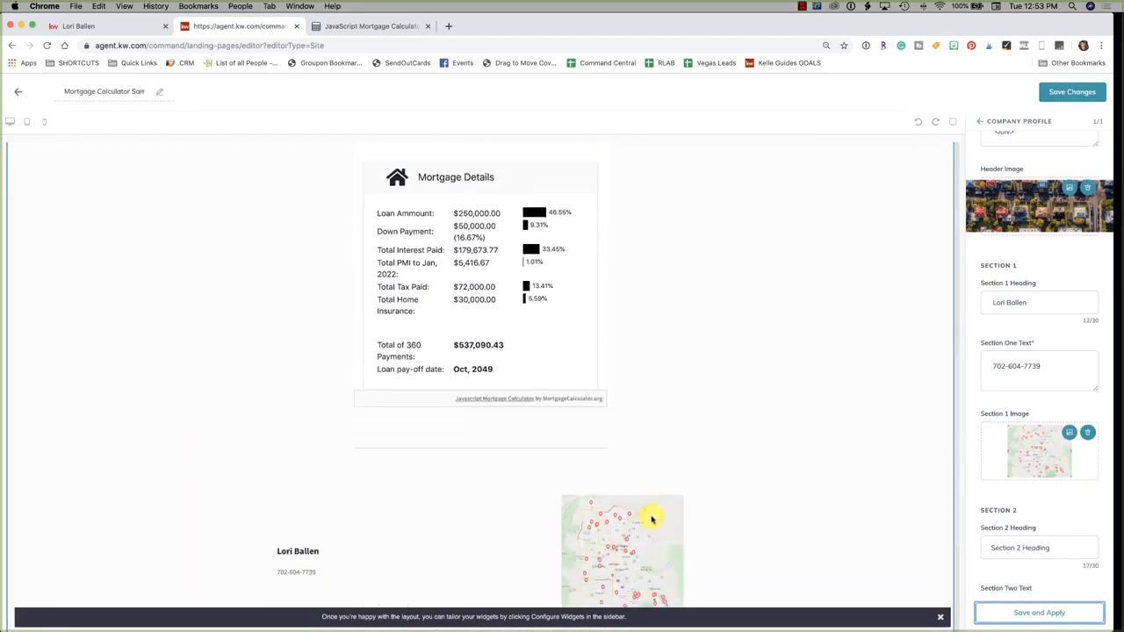
pyautogui.scroll(-5, 376, 469)
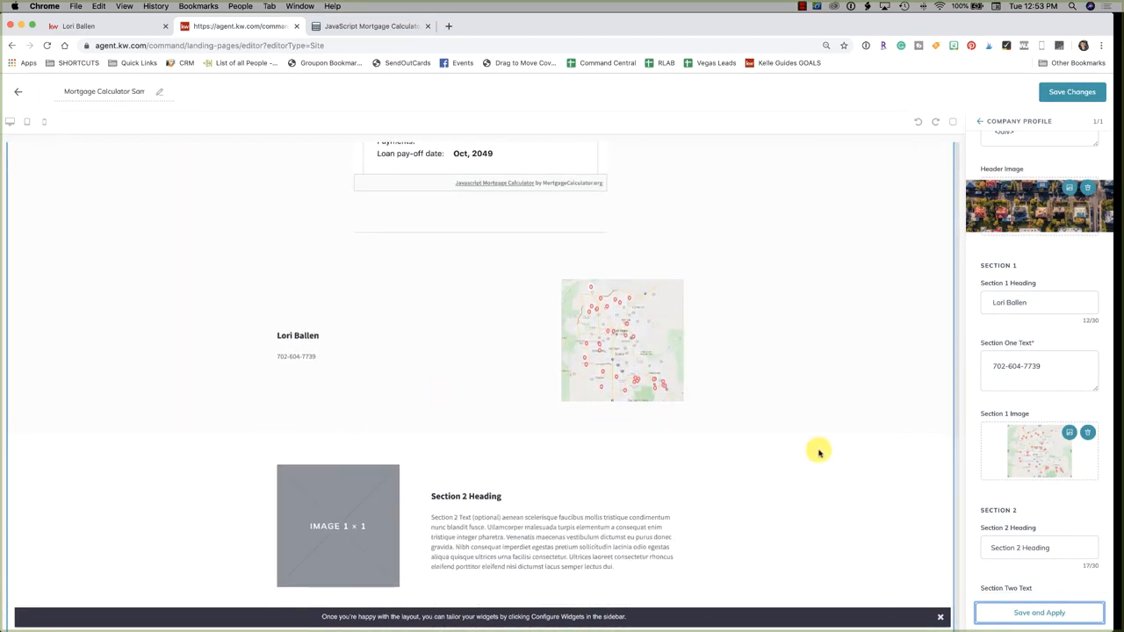
pyautogui.click(1089, 434)
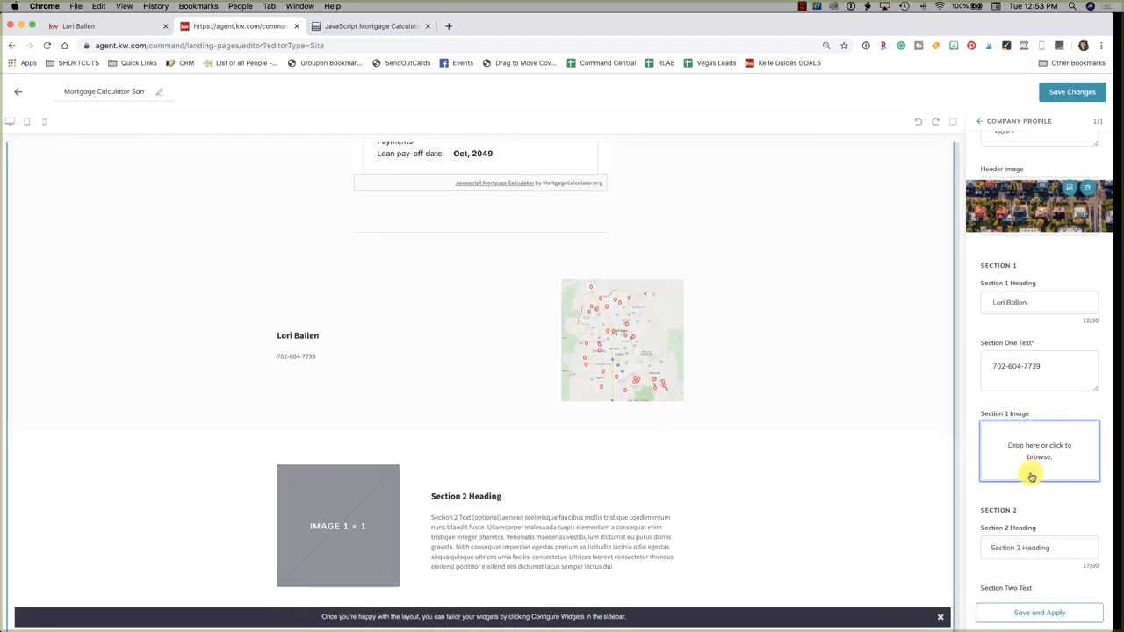
# - Clear the Section 2 heading and text, remove the Section 2 placeholder image, and save and apply the widget
pyautogui.scroll(-2, 1051, 473)
pyautogui.scroll(-1, 627, 497)
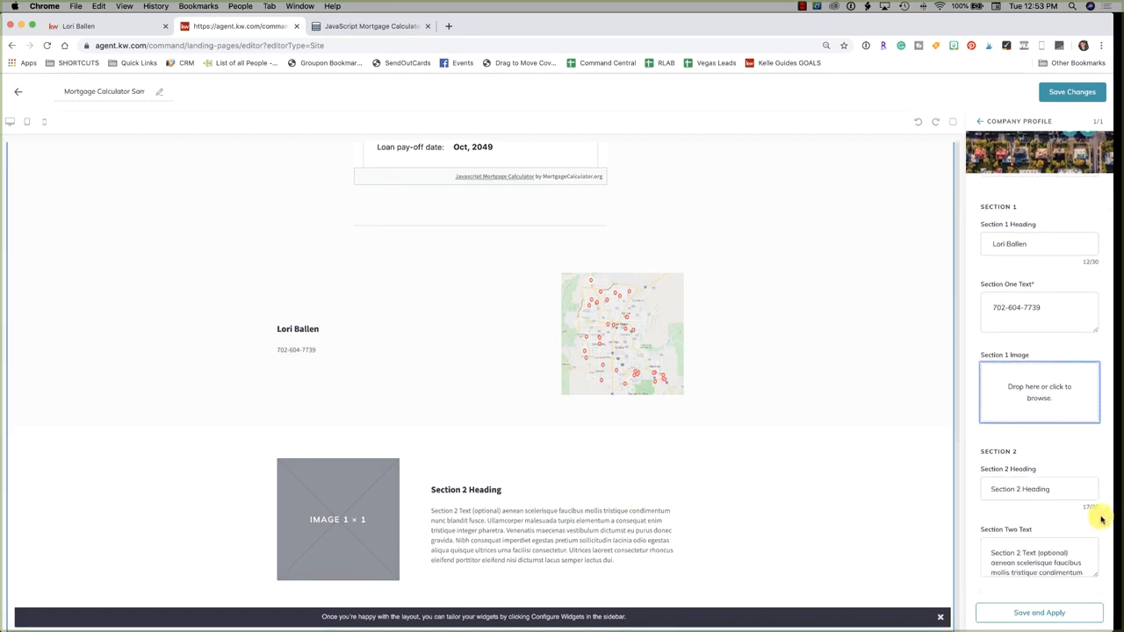
pyautogui.moveTo(1055, 489); pyautogui.dragTo(928, 482)
pyautogui.press('BackSpace')
pyautogui.scroll(-3, 1011, 492)
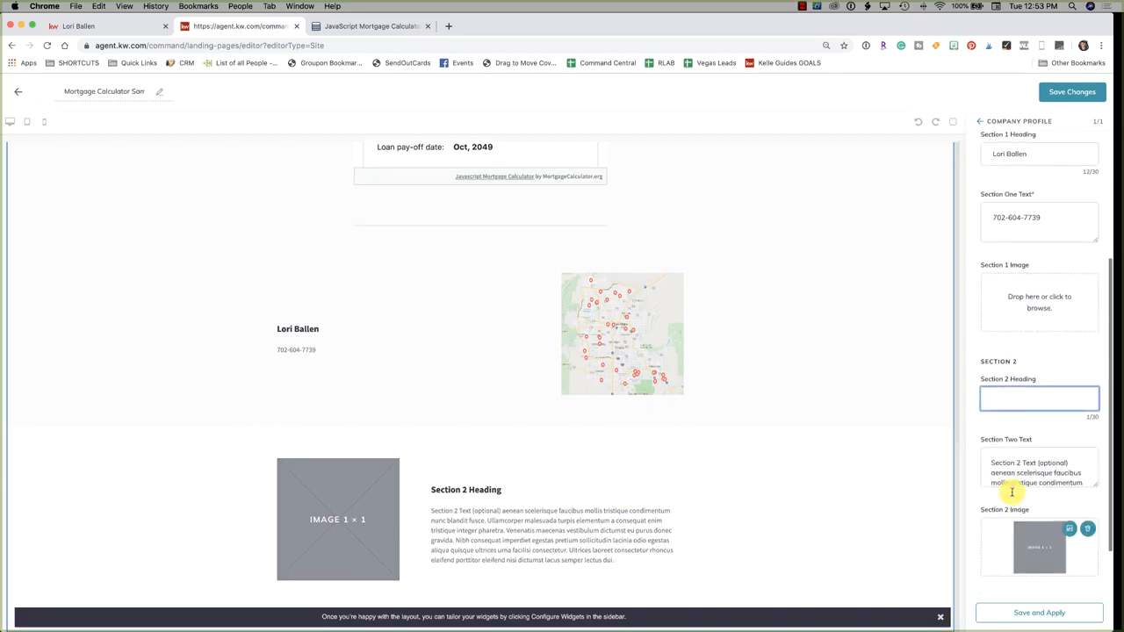
pyautogui.click(1007, 477)
pyautogui.hotkey('ctrl', 'a')
pyautogui.press('BackSpace')
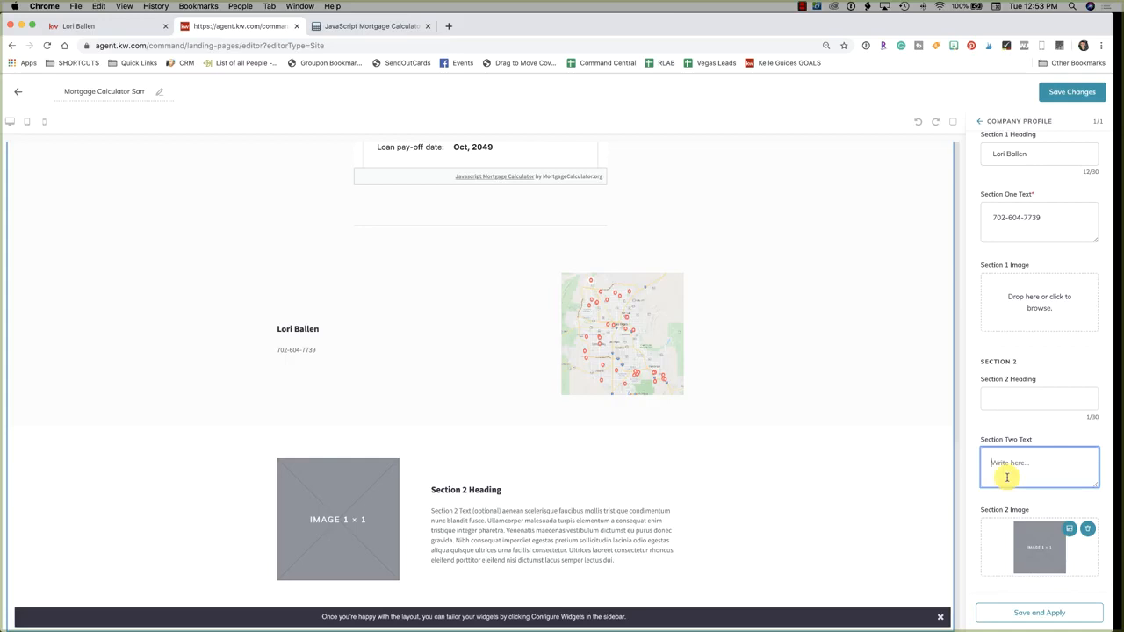
pyautogui.click(1089, 532)
pyautogui.click(1044, 606)
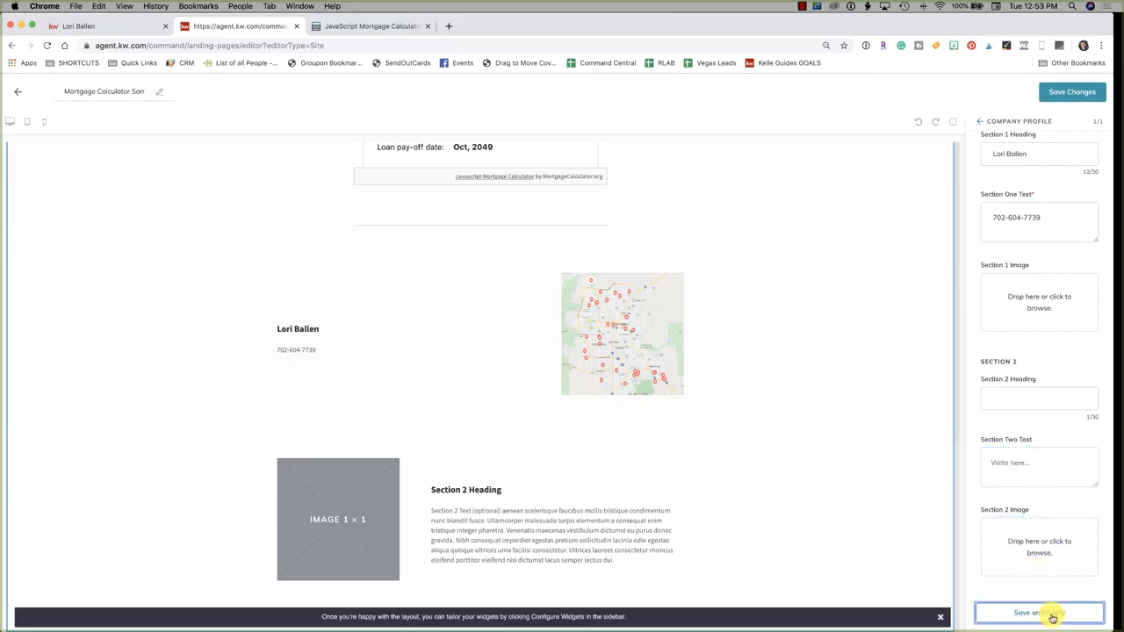
# - Review the page preview from the header and mortgage calculator down to the agent contact details in Section 1
pyautogui.scroll(-6, 650, 510)
pyautogui.scroll(-1, 649, 510)
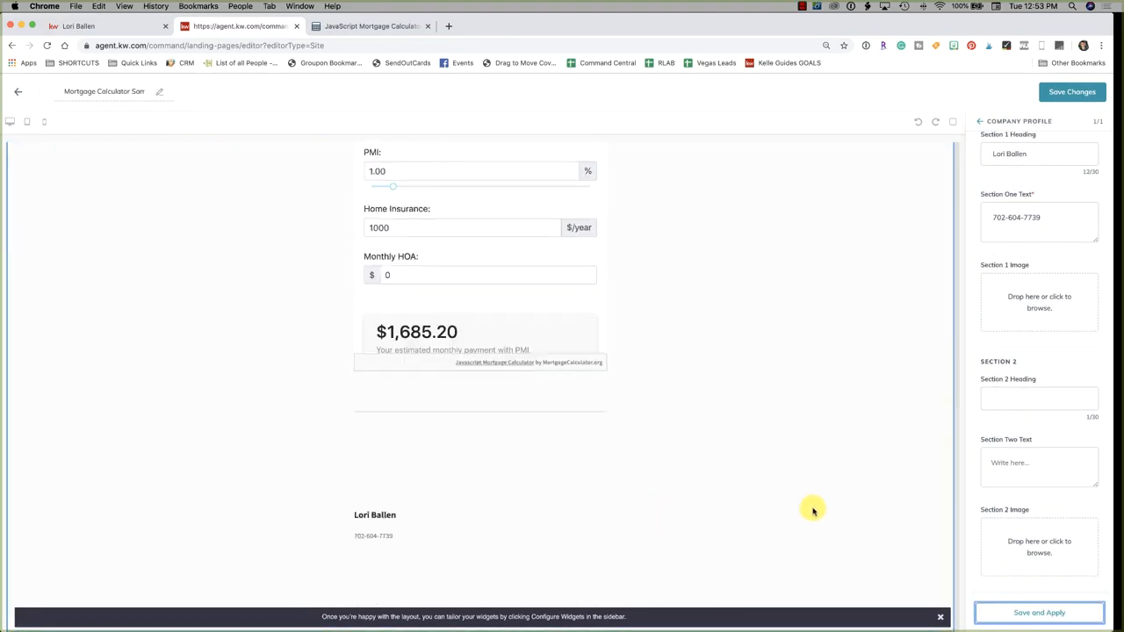
pyautogui.scroll(2, 811, 512)
pyautogui.scroll(-2, 808, 512)
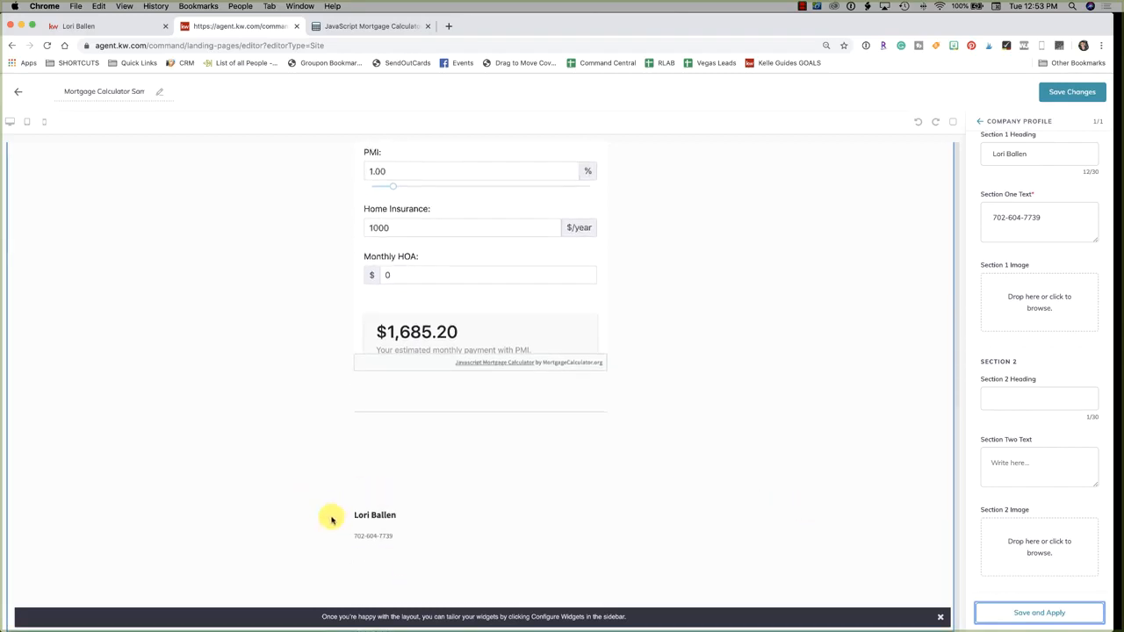
pyautogui.scroll(10, 807, 453)
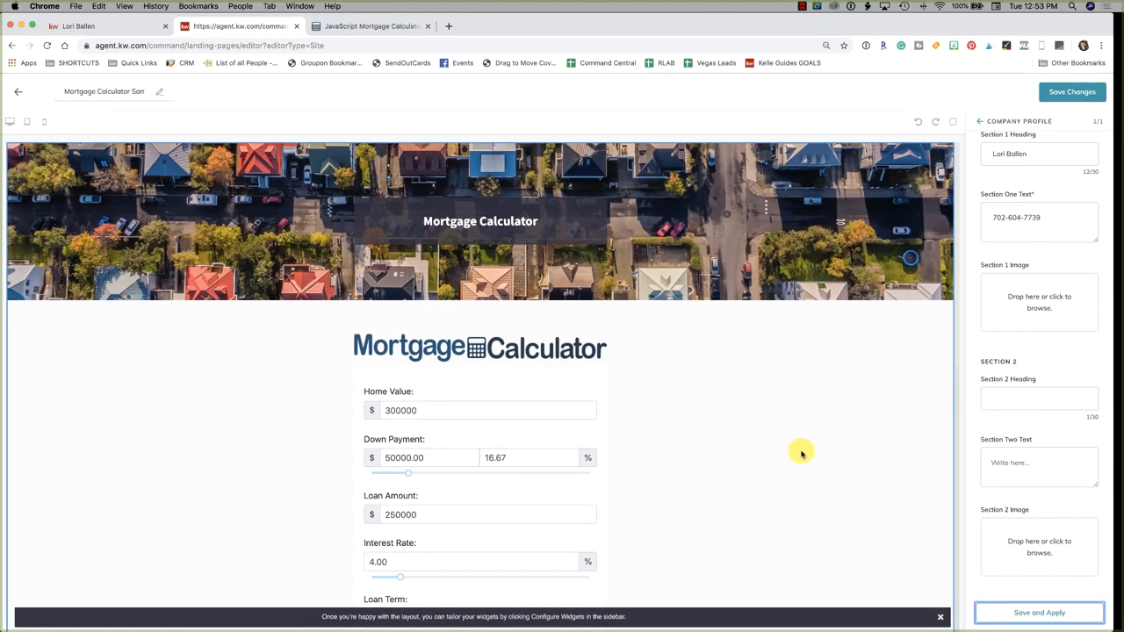
pyautogui.scroll(-1, 800, 453)
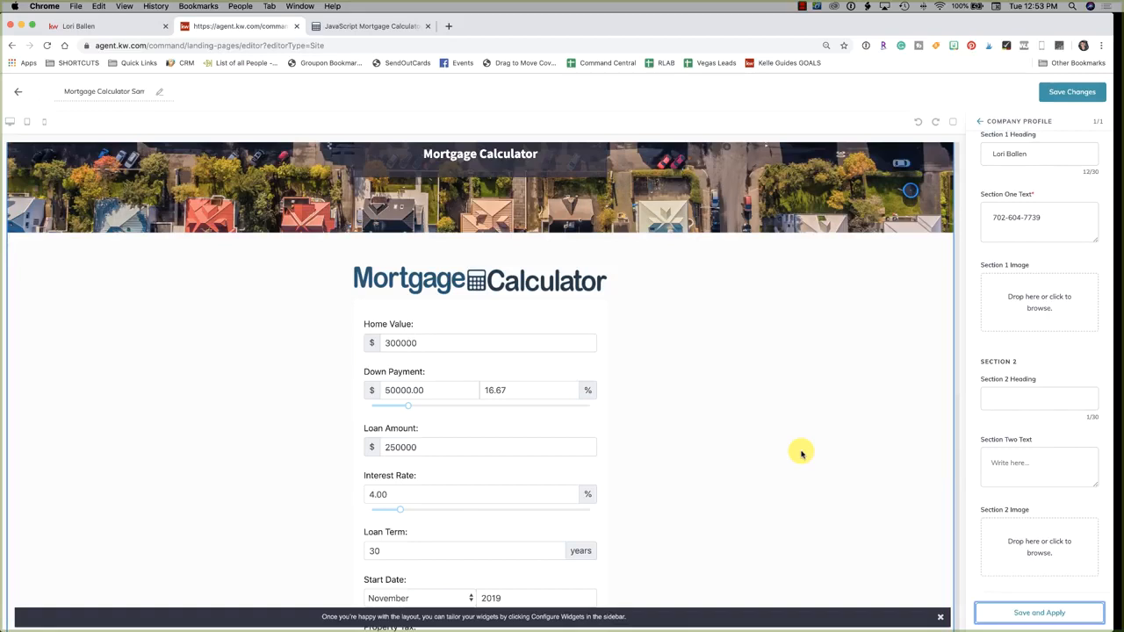
pyautogui.scroll(-8, 801, 453)
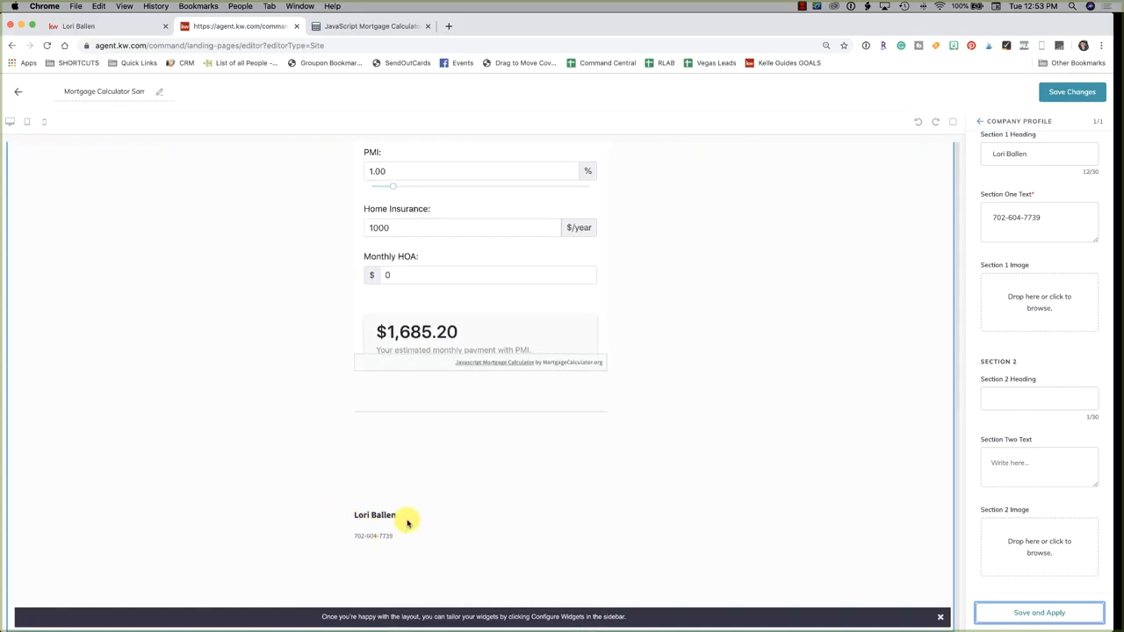
pyautogui.scroll(10, 406, 523)
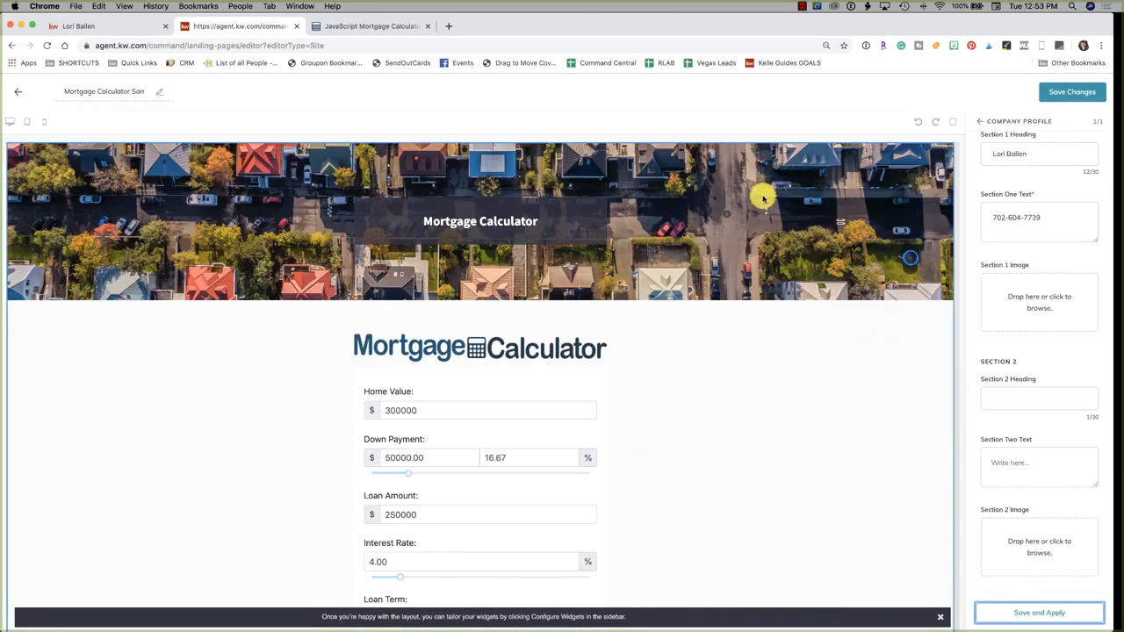
# - Finish configuring the widgets, save the page changes, and publish the page as an agent site
pyautogui.click(982, 123)
pyautogui.scroll(-6, 773, 338)
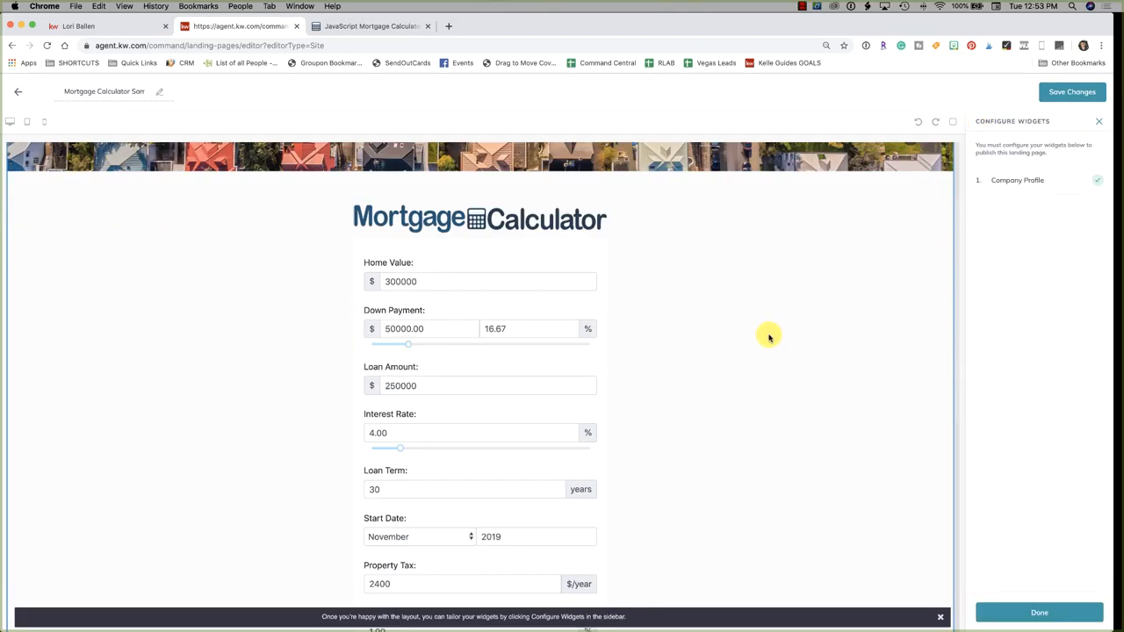
pyautogui.scroll(-2, 780, 341)
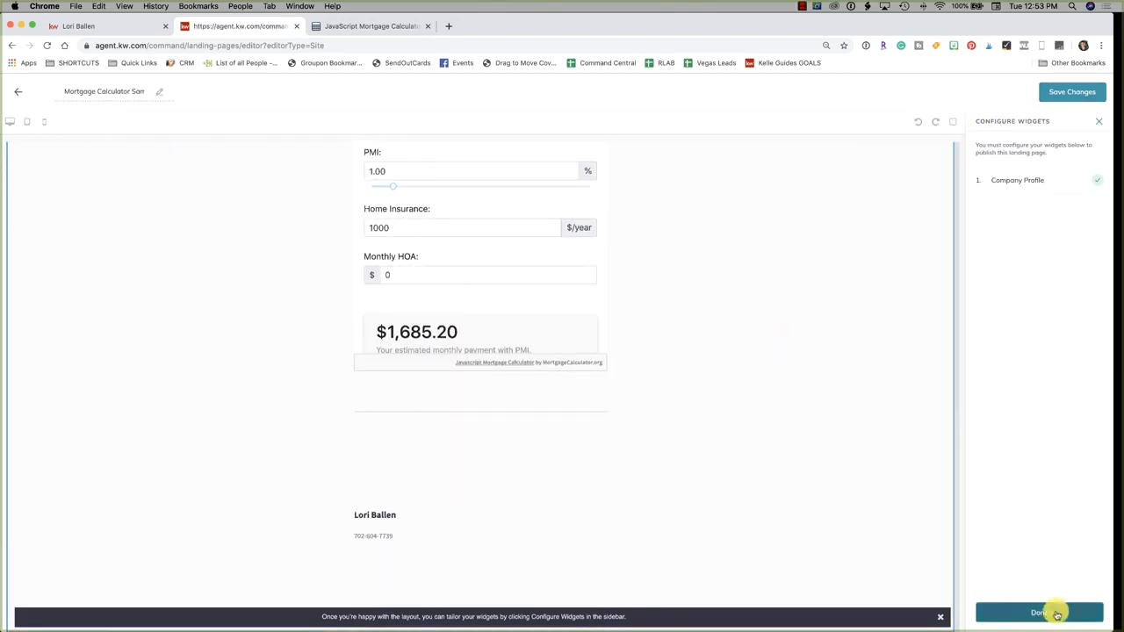
pyautogui.click(1059, 614)
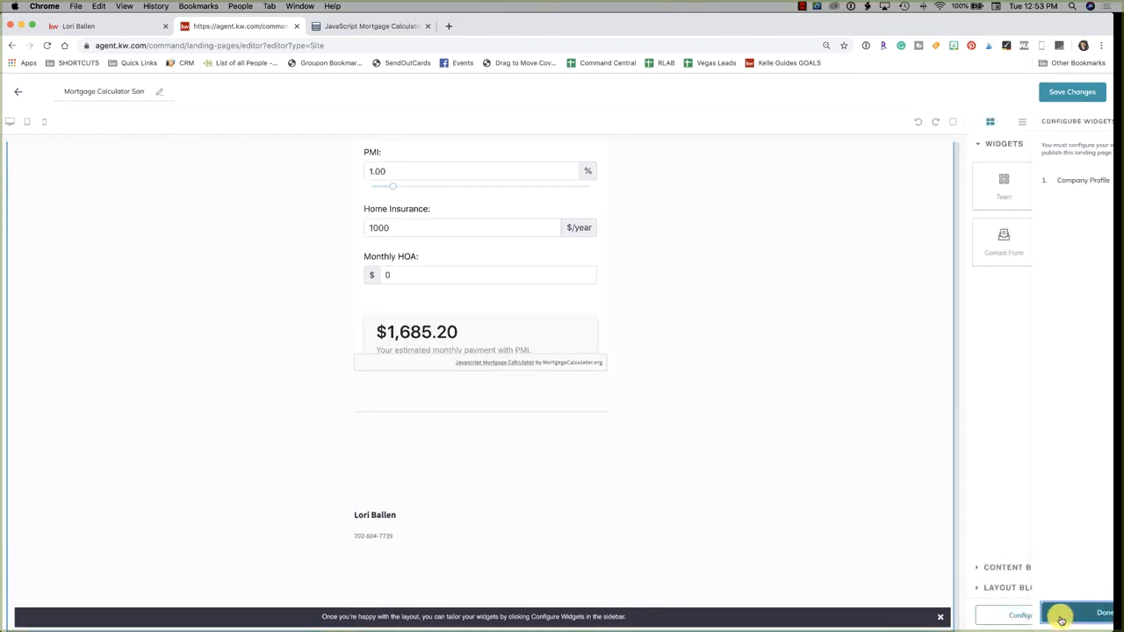
pyautogui.scroll(10, 692, 294)
pyautogui.click(1078, 95)
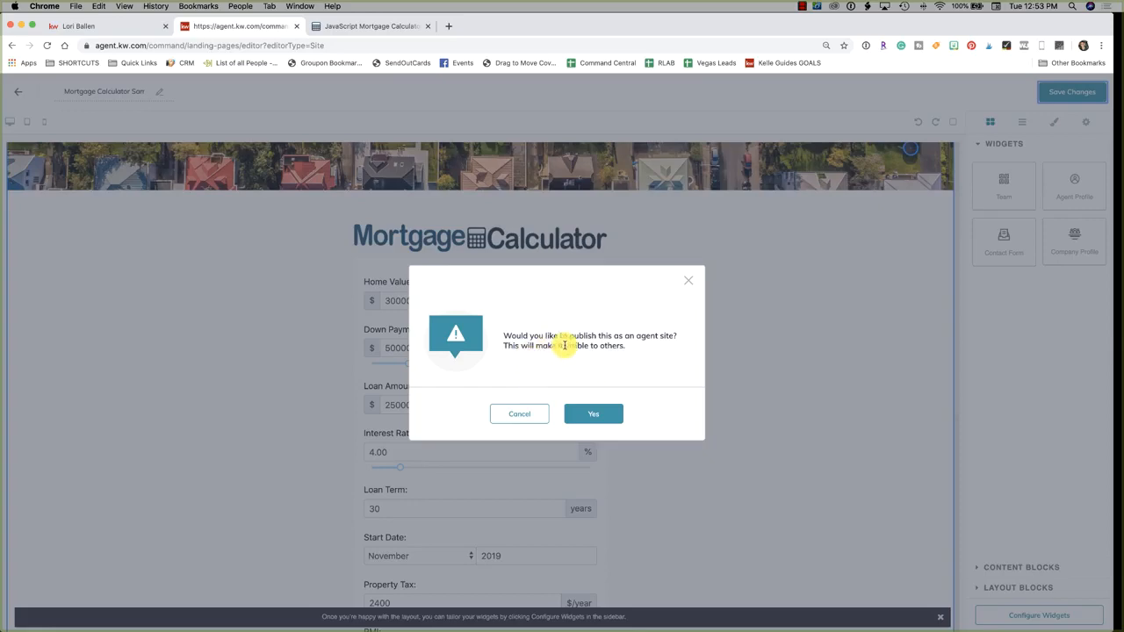
pyautogui.click(592, 413)
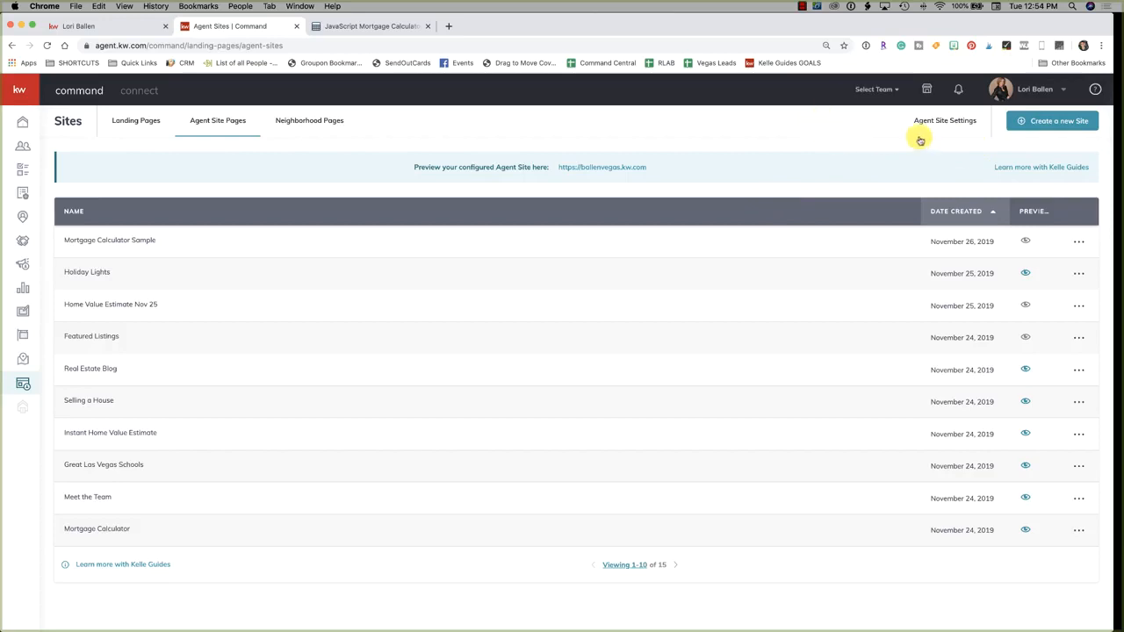
# - Open the page navigation settings of the agent site
pyautogui.click(953, 123)
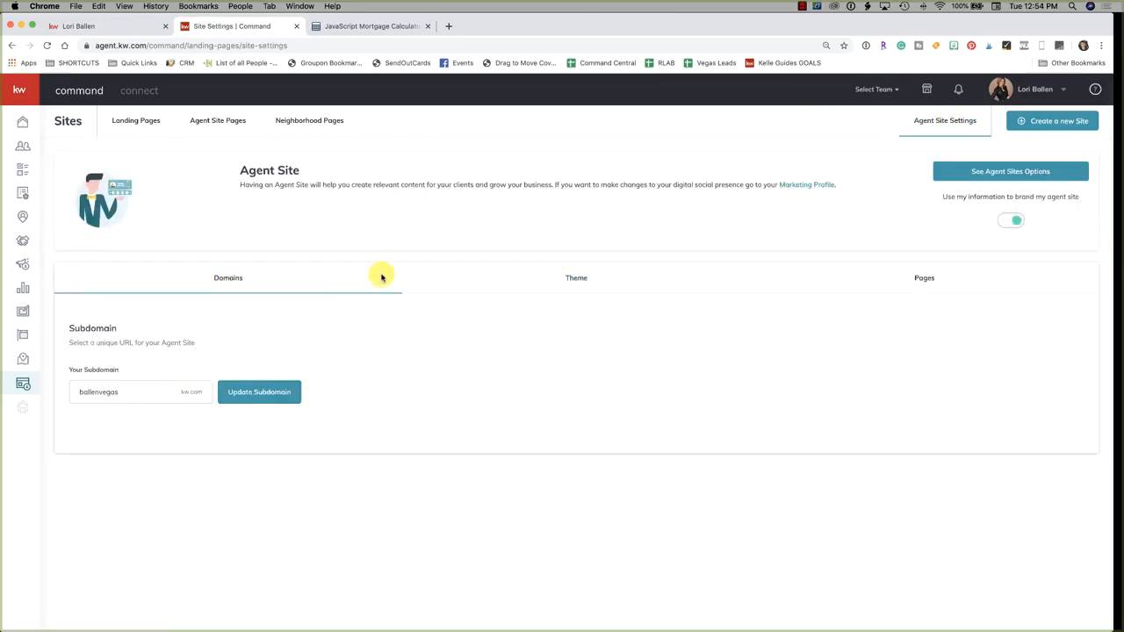
pyautogui.click(929, 277)
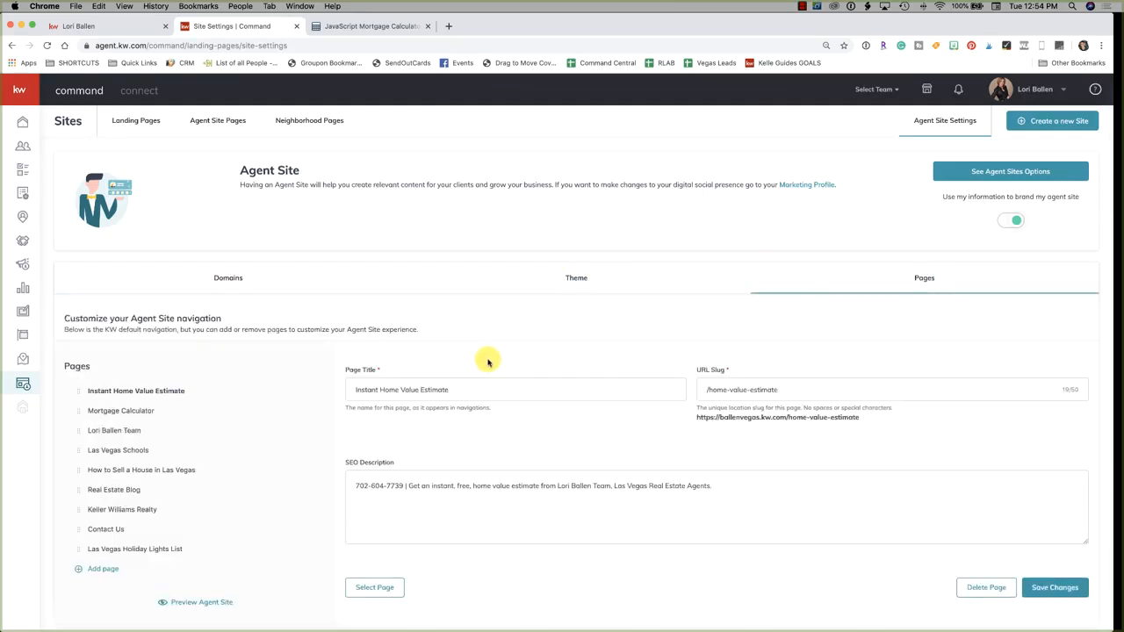
pyautogui.scroll(-1, 487, 359)
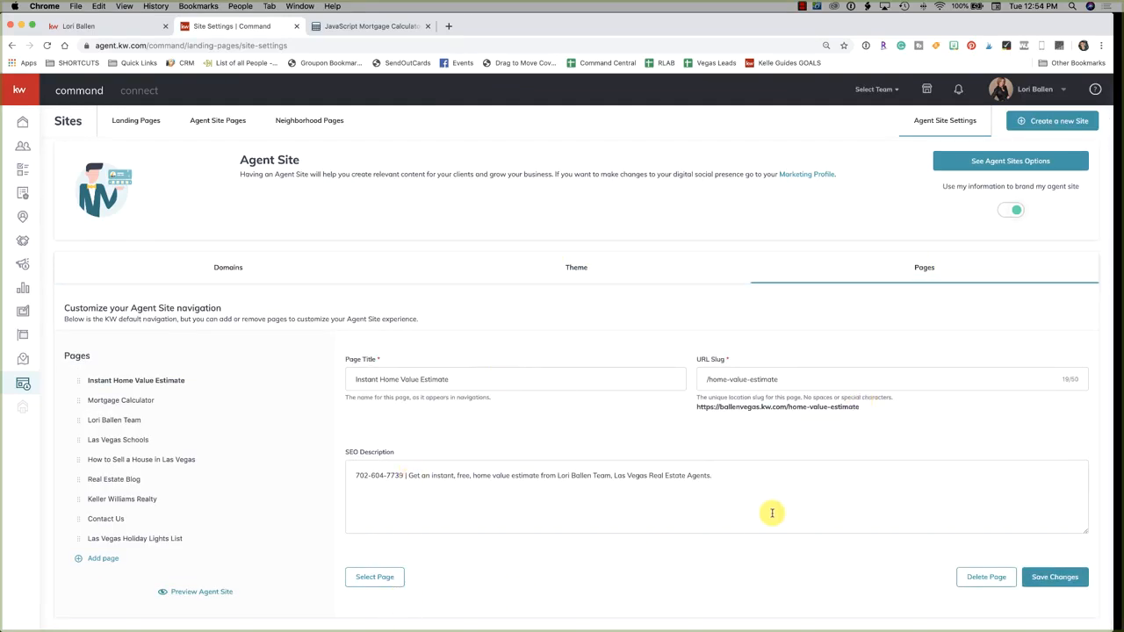
# - Add a navigation page titled "Mortgage Calculator" with URL slug "mortgage-calculator" and the SEO description "155 characters"
pyautogui.click(98, 560)
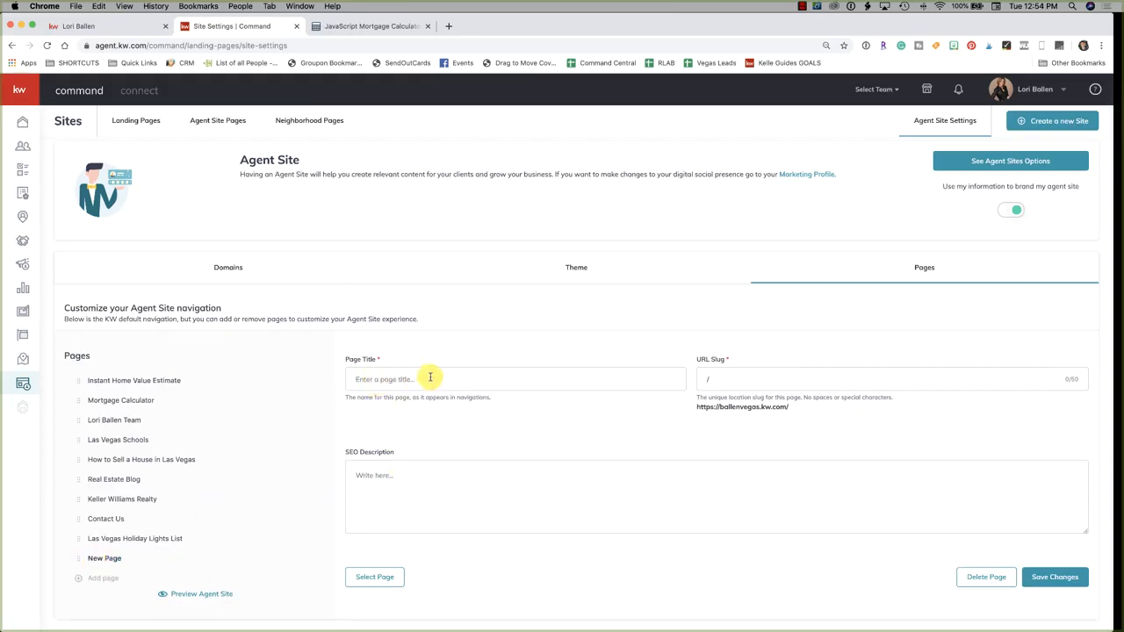
pyautogui.write('Mortgage Calculator')
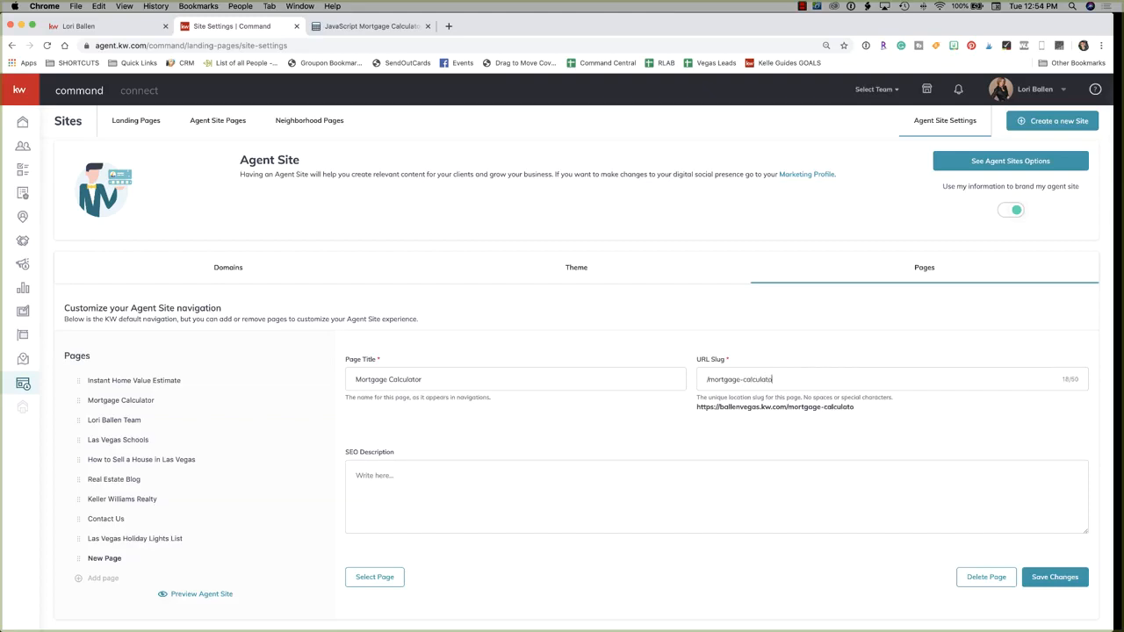
pyautogui.click(389, 475)
pyautogui.write('155 characters')
pyautogui.moveTo(452, 483); pyautogui.dragTo(301, 477)
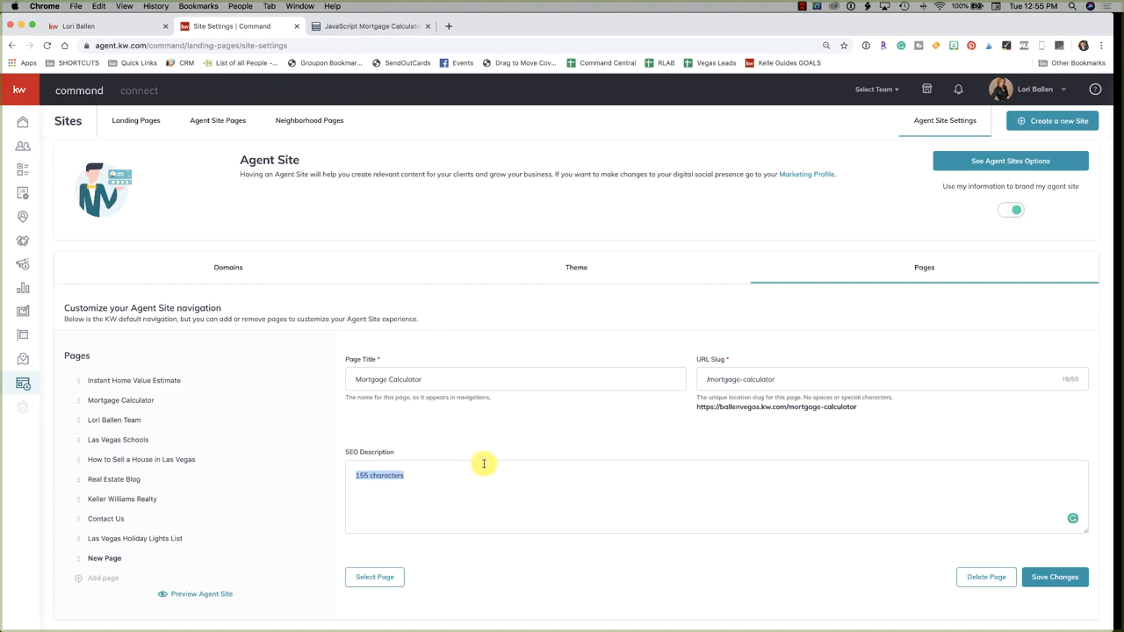
pyautogui.click(402, 489)
pyautogui.scroll(-1, 401, 489)
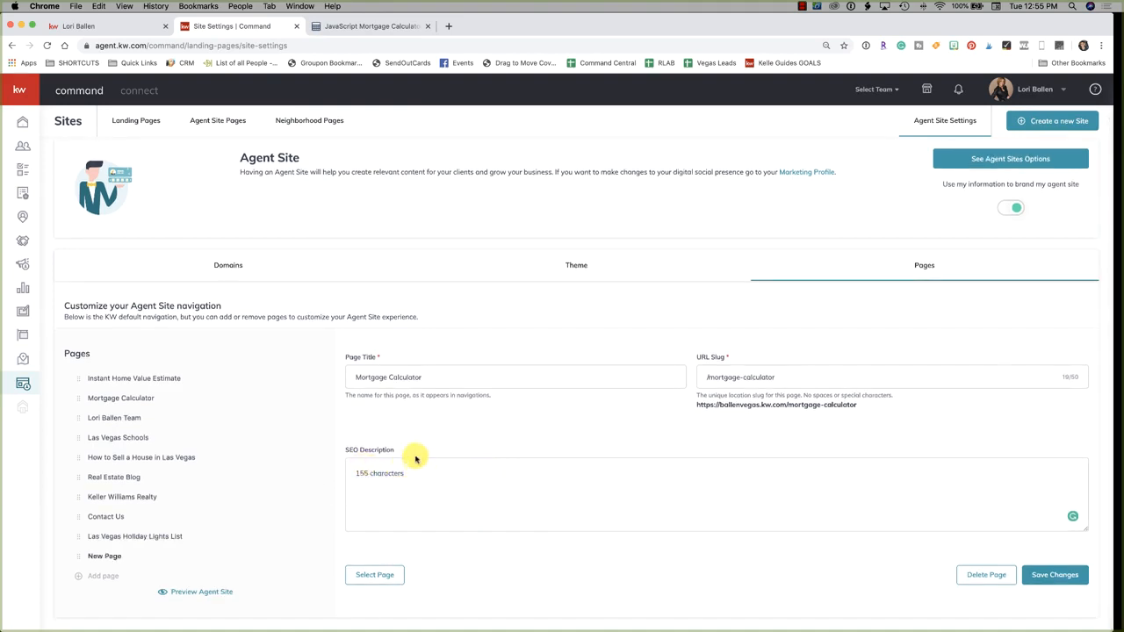
pyautogui.moveTo(419, 472); pyautogui.dragTo(328, 470)
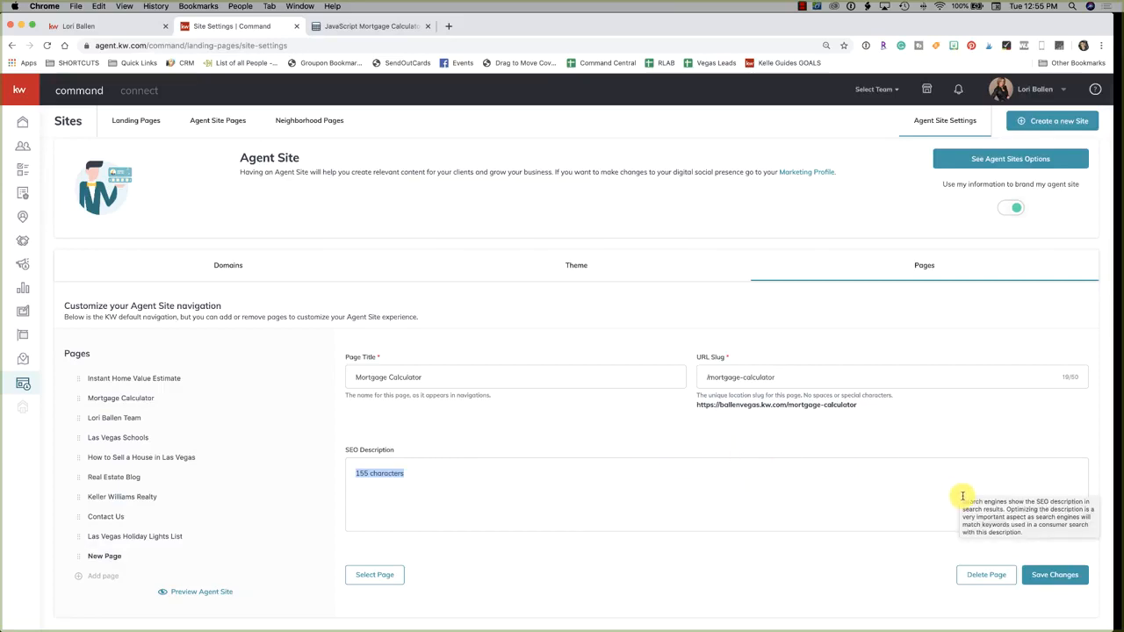
# - Link the new navigation page to the existing "Mortgage Calculator Sample" site page
pyautogui.click(369, 577)
pyautogui.scroll(-3, 461, 518)
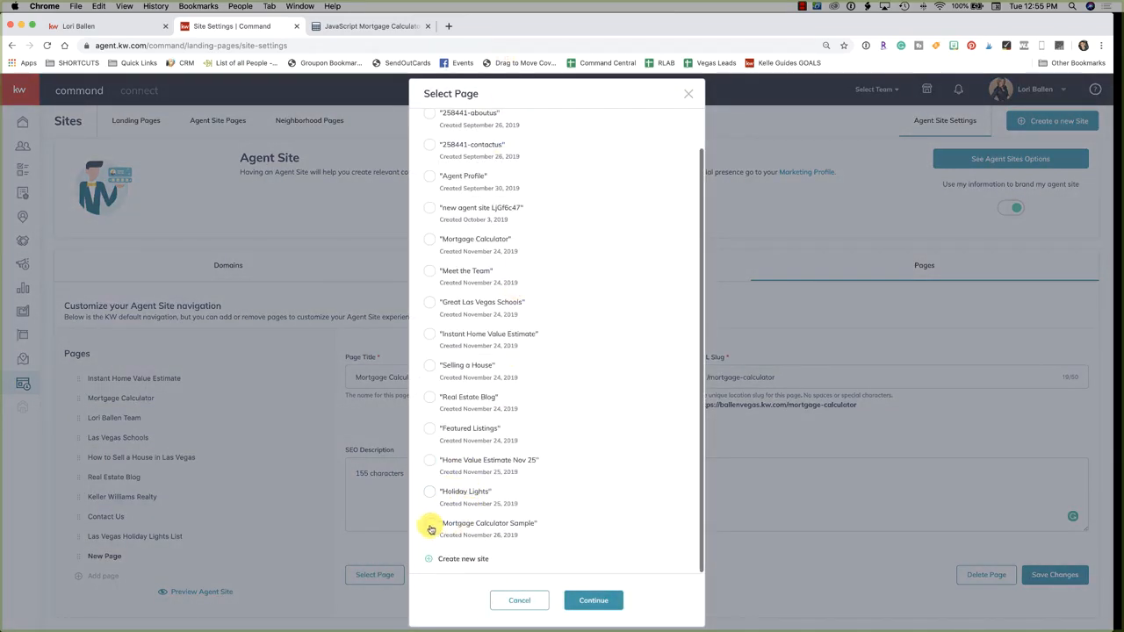
pyautogui.click(430, 527)
pyautogui.click(599, 601)
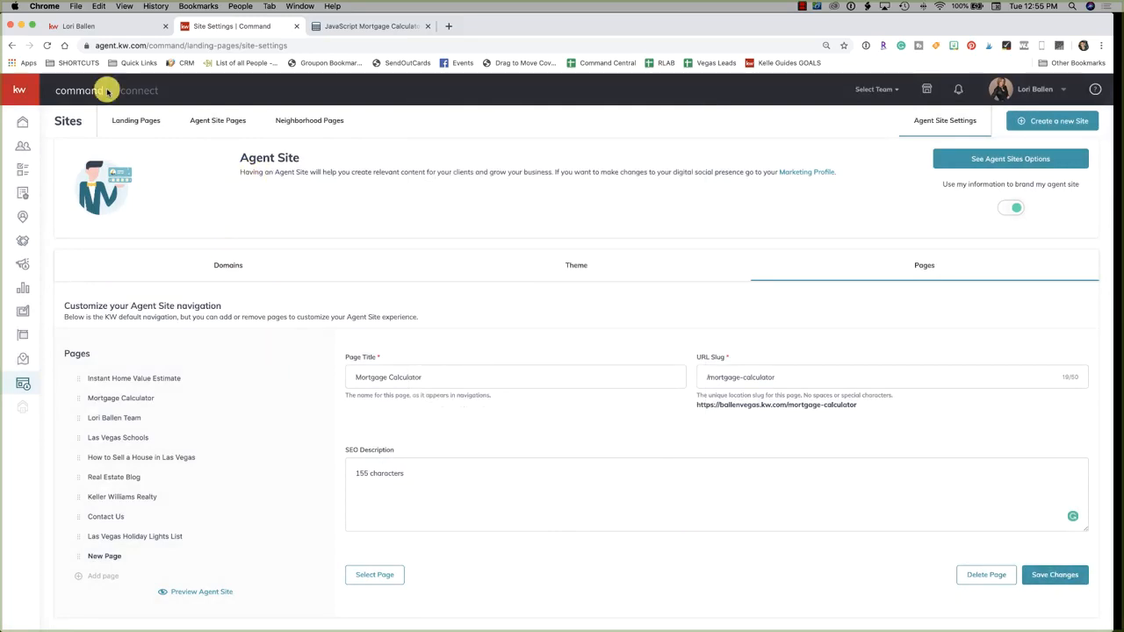
# - Switch to the live agent site and view the Instant Home Value Estimate page from its navigation
pyautogui.click(77, 26)
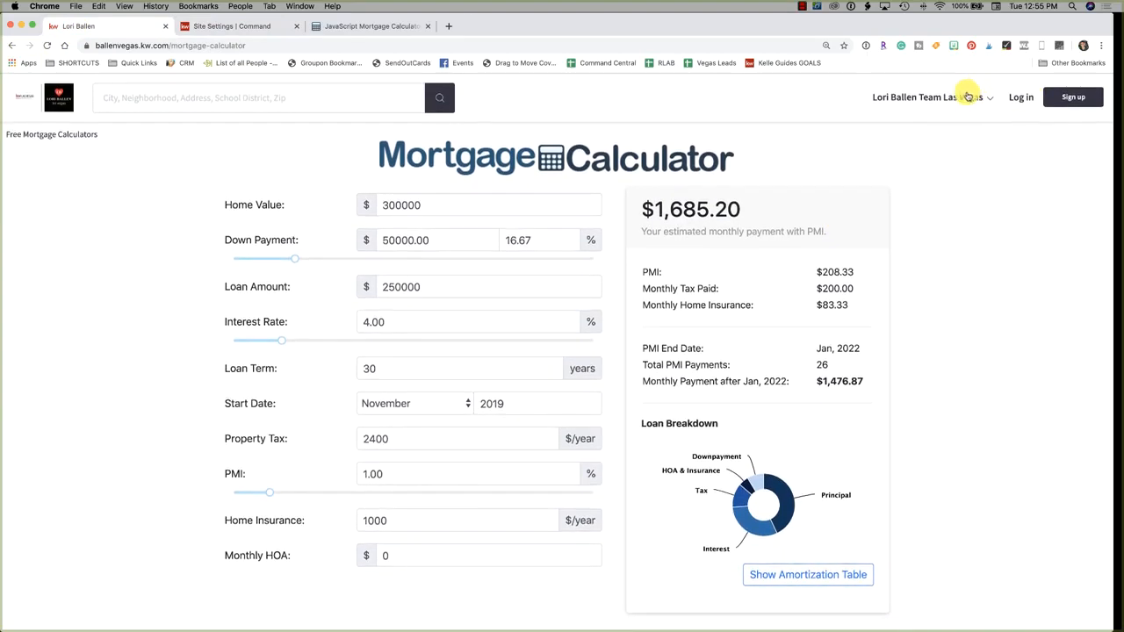
pyautogui.click(958, 104)
pyautogui.click(899, 162)
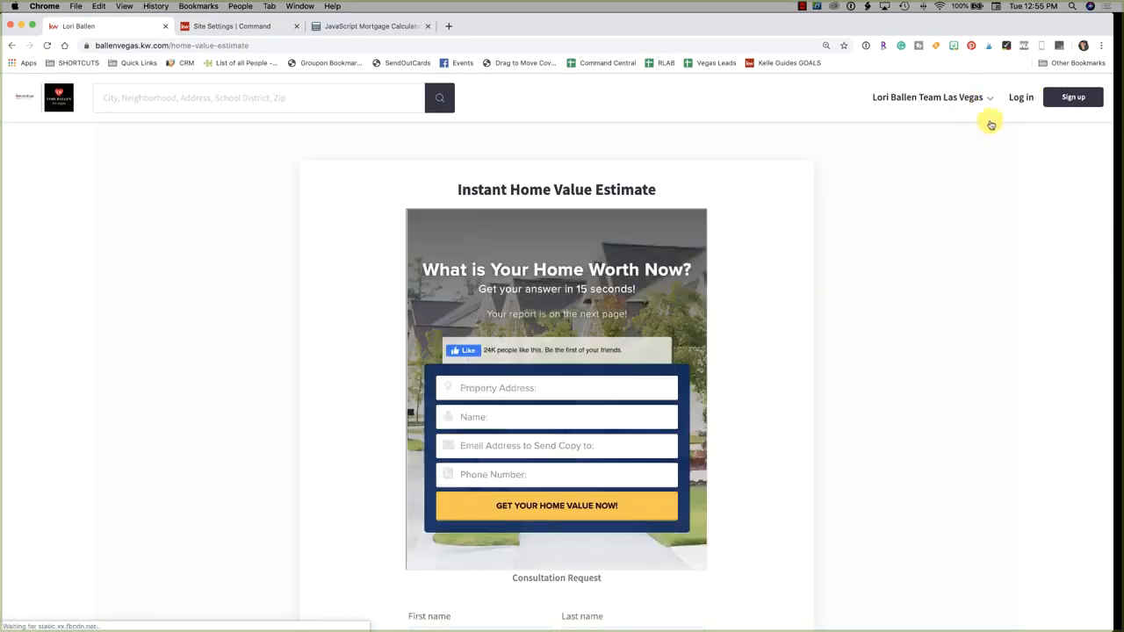
pyautogui.click(951, 102)
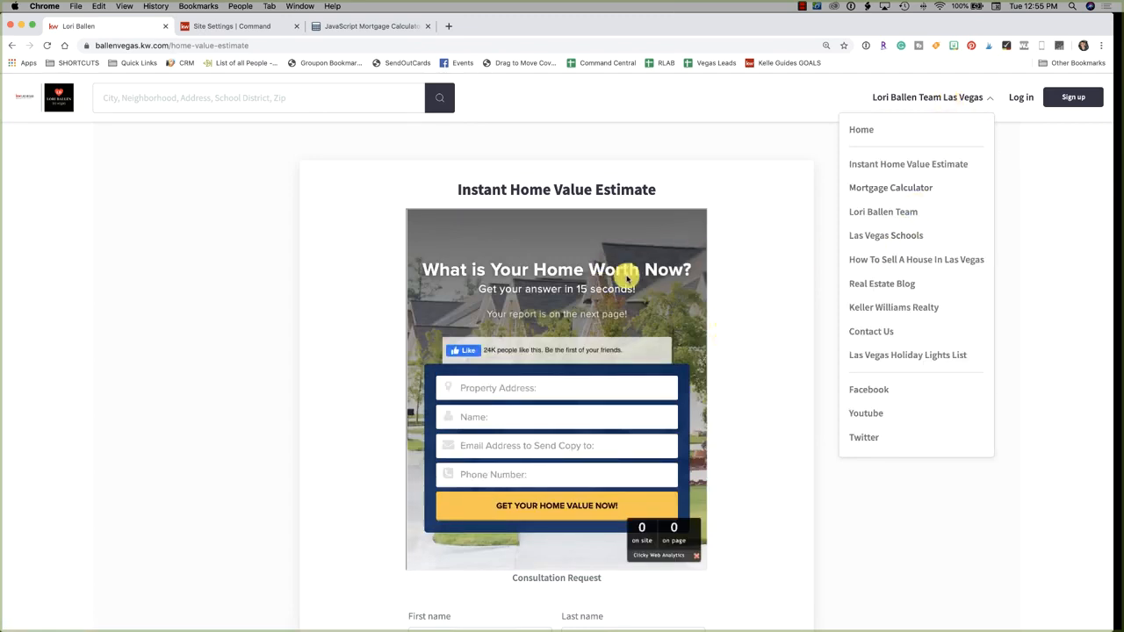
pyautogui.scroll(-3, 619, 364)
pyautogui.scroll(3, 619, 364)
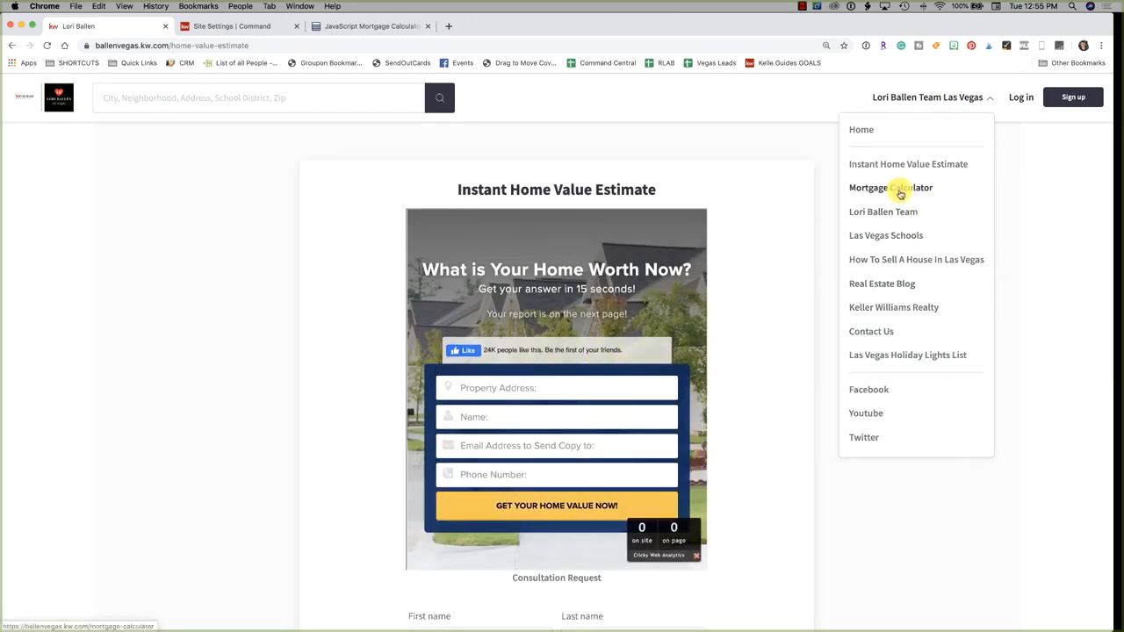
# - Open the Las Vegas Schools page on the live site and look over its embedded school map
pyautogui.click(895, 239)
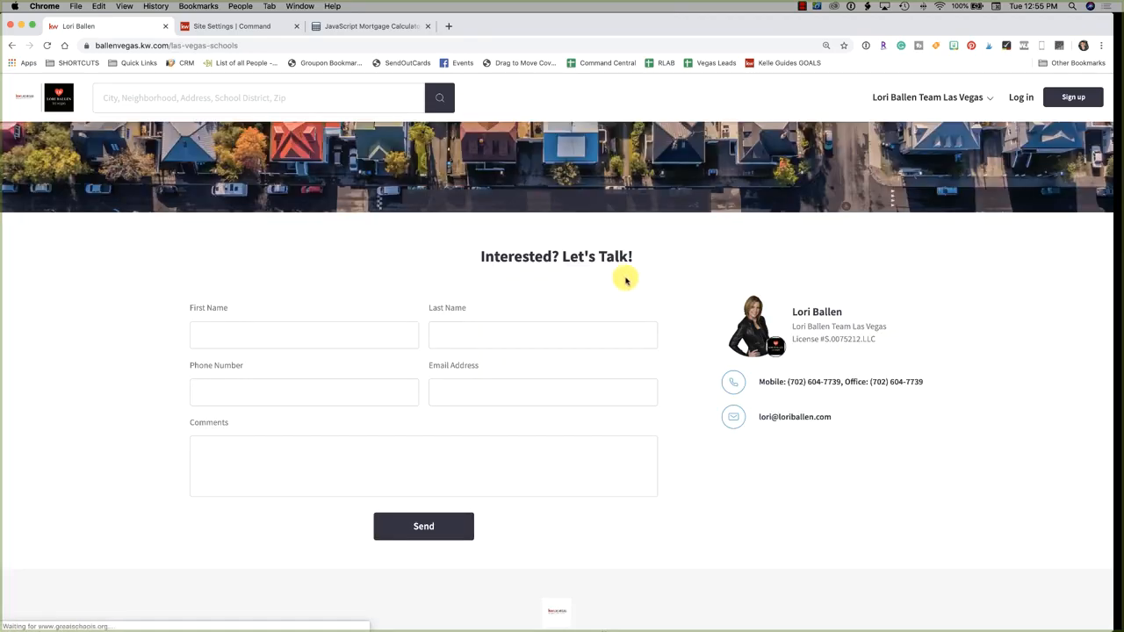
pyautogui.scroll(-3, 216, 394)
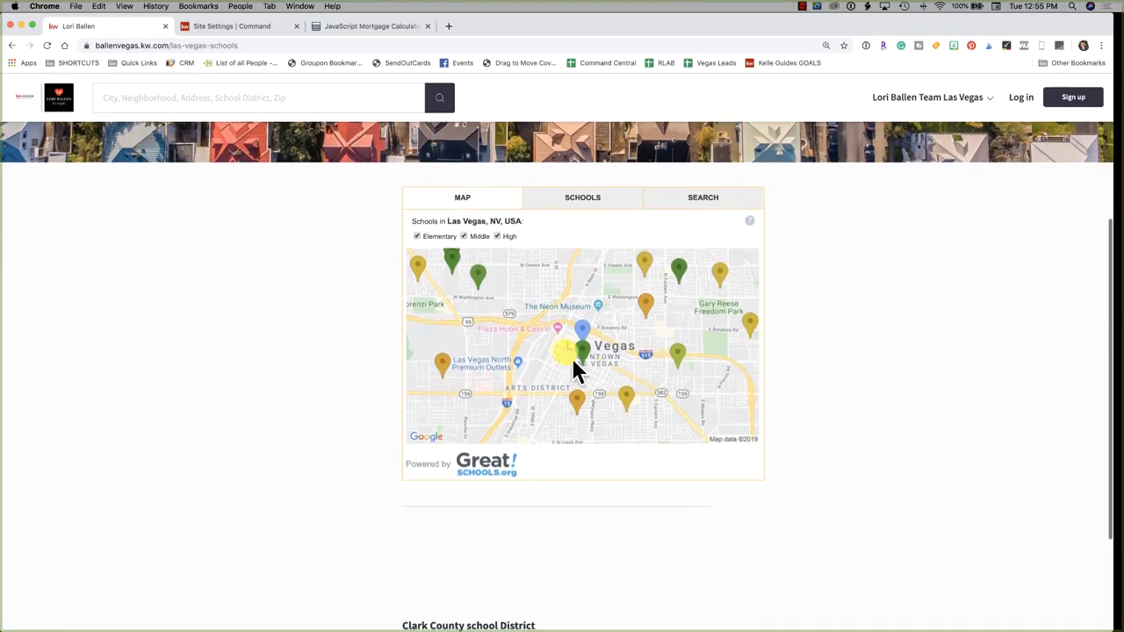
pyautogui.scroll(3, 705, 352)
# - Open the Real Estate Blog page on the live site and browse its embedded article feed
pyautogui.click(938, 94)
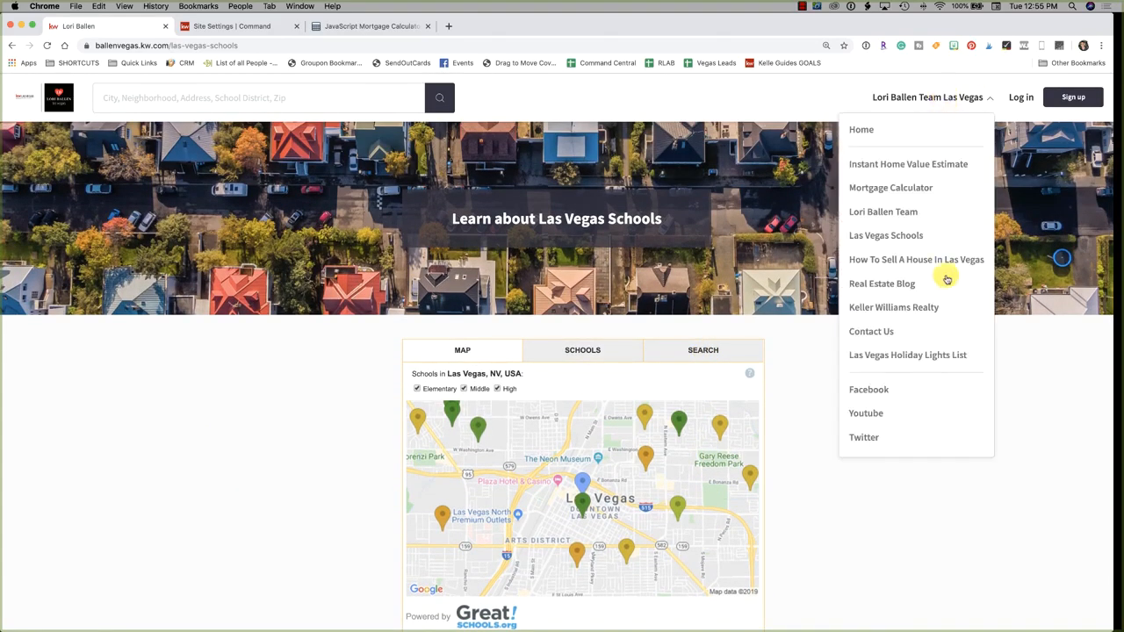
pyautogui.scroll(-1, 915, 274)
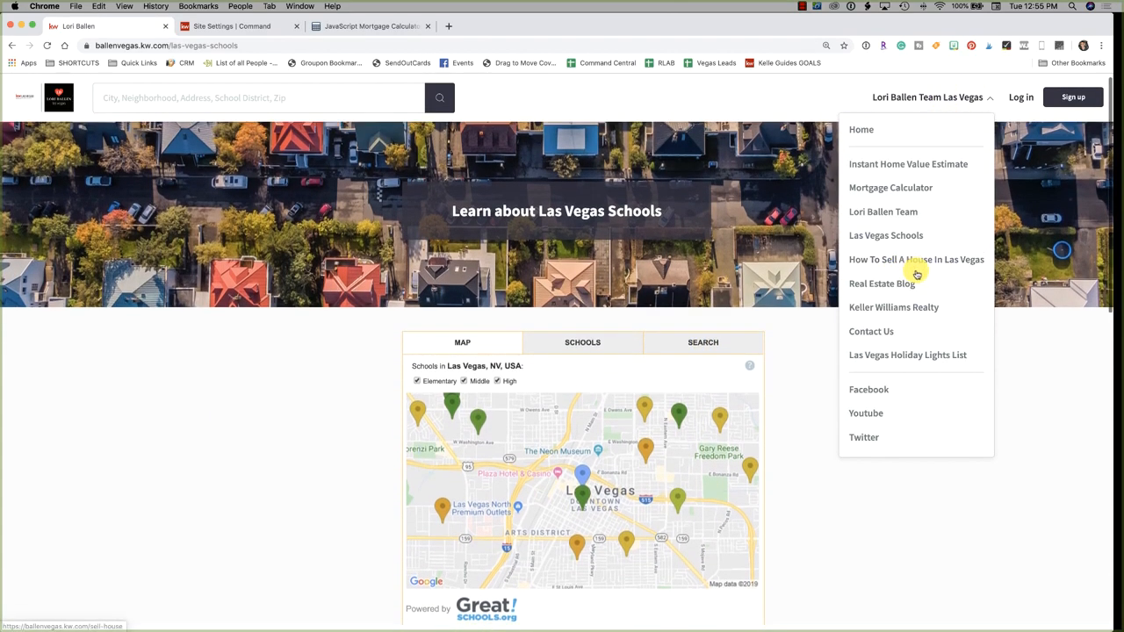
pyautogui.scroll(1, 913, 277)
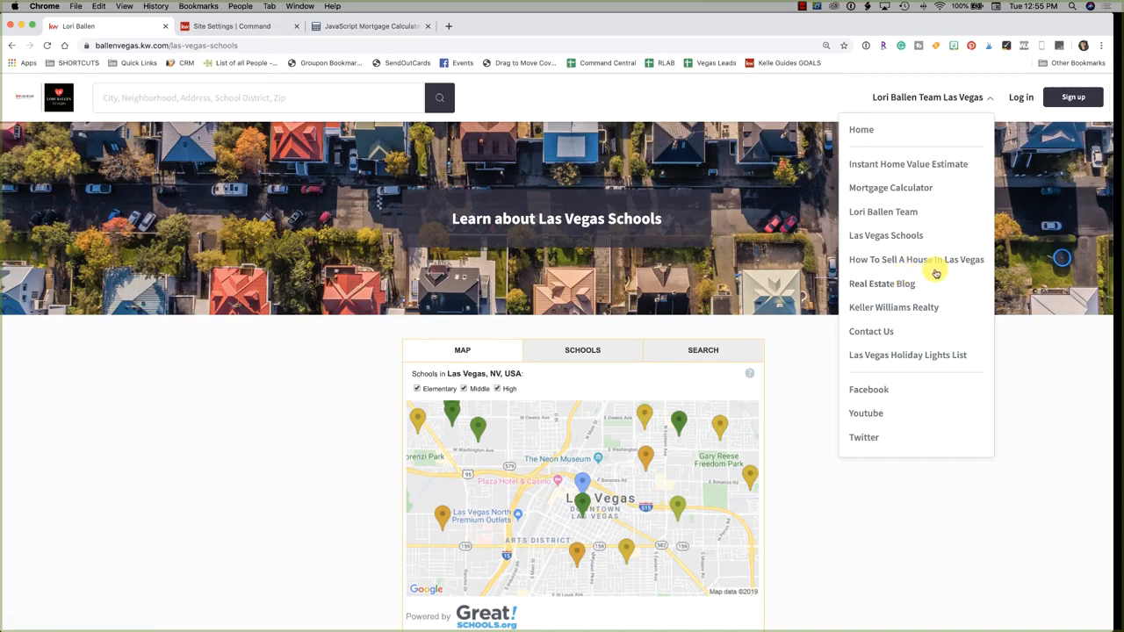
pyautogui.click(880, 285)
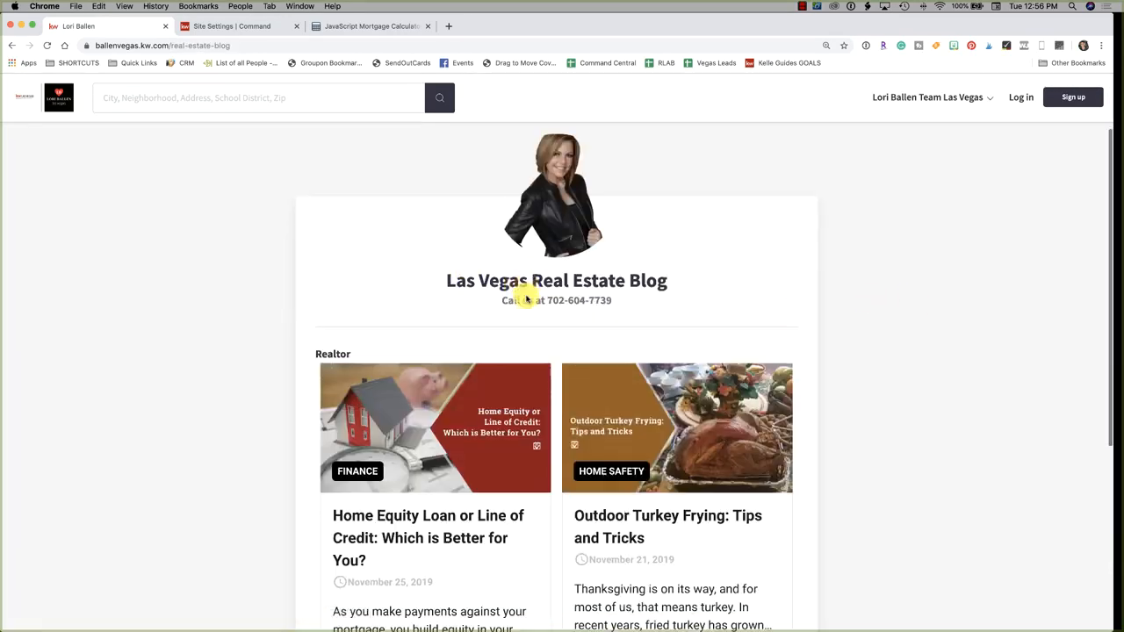
pyautogui.scroll(-3, 483, 297)
pyautogui.scroll(-14, 442, 299)
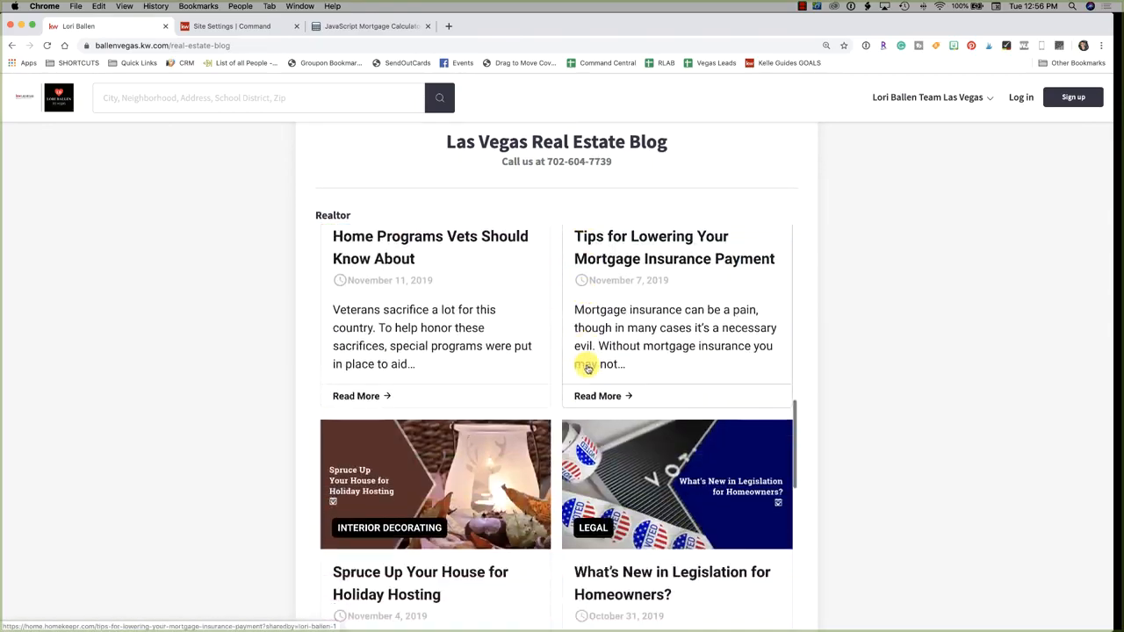
pyautogui.scroll(9, 589, 367)
# - Open the Las Vegas Holiday Lights List page on the live site and look over its sign-up form
pyautogui.click(903, 99)
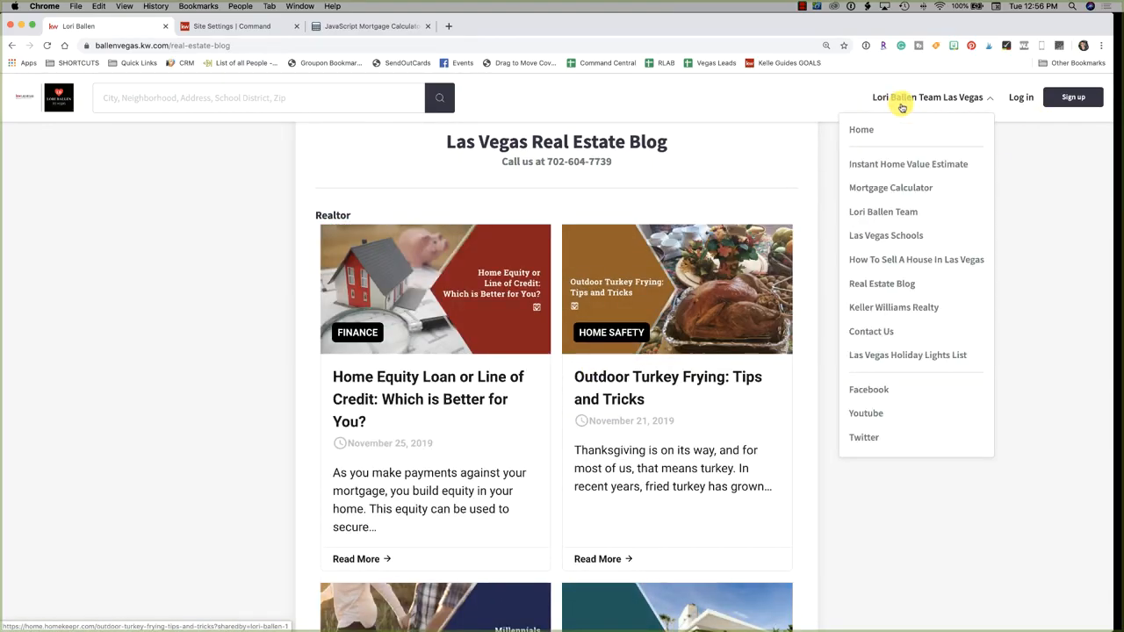
pyautogui.click(903, 356)
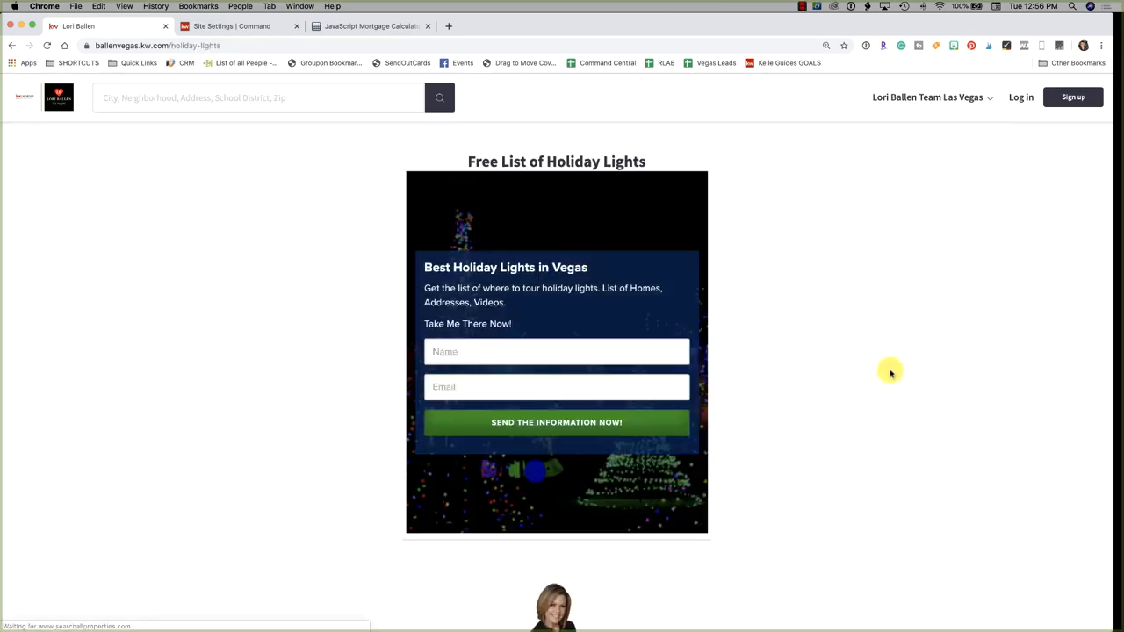
pyautogui.scroll(-3, 833, 402)
pyautogui.scroll(3, 834, 401)
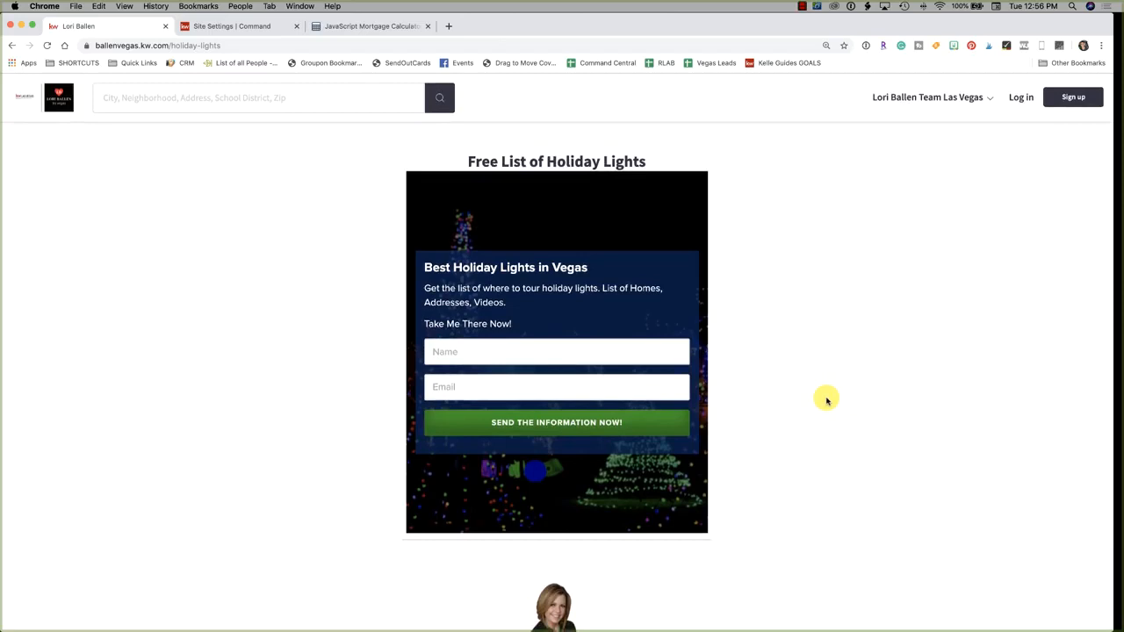
# - Open the How To Sell A House In Las Vegas page and review its embedded video, contact form and contact details
pyautogui.click(936, 101)
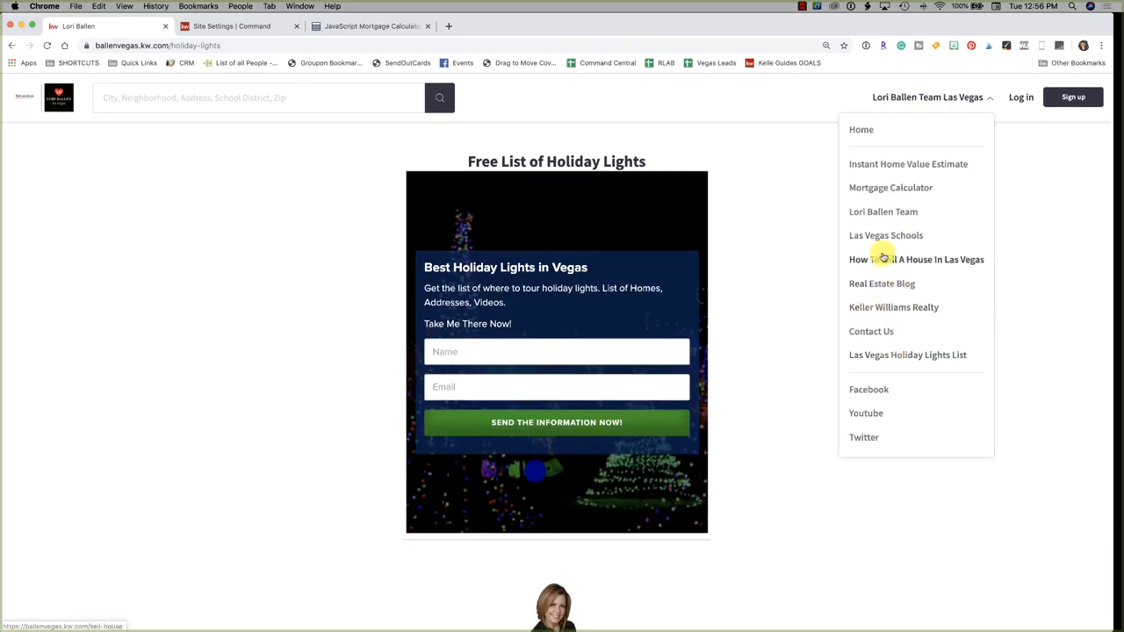
pyautogui.click(883, 260)
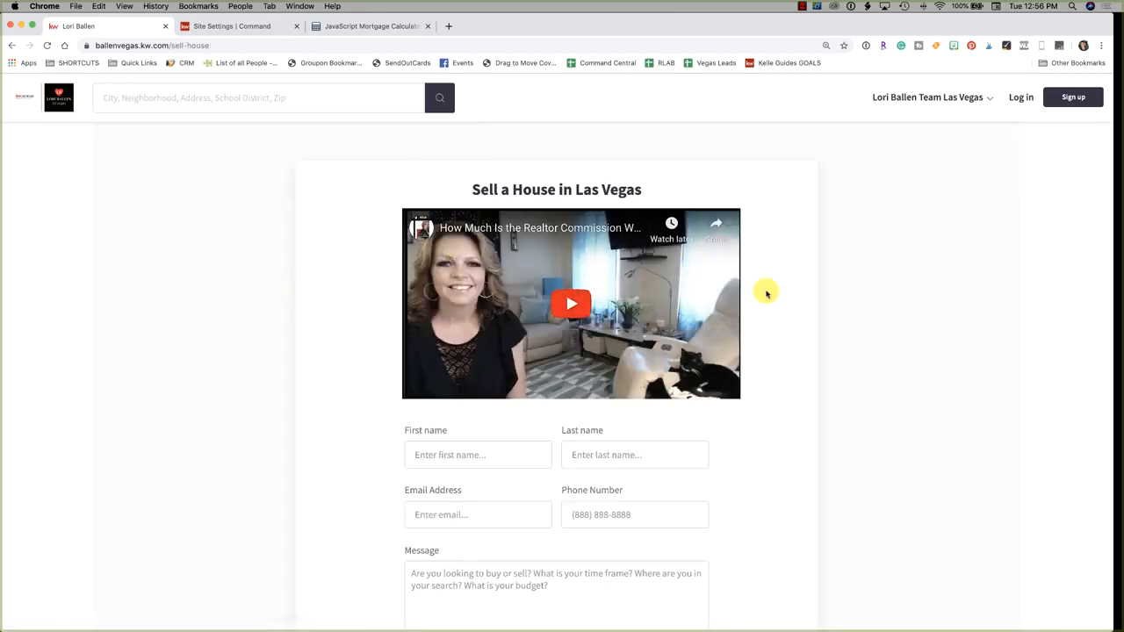
pyautogui.scroll(-2, 948, 305)
pyautogui.scroll(-4, 946, 305)
pyautogui.scroll(6, 948, 307)
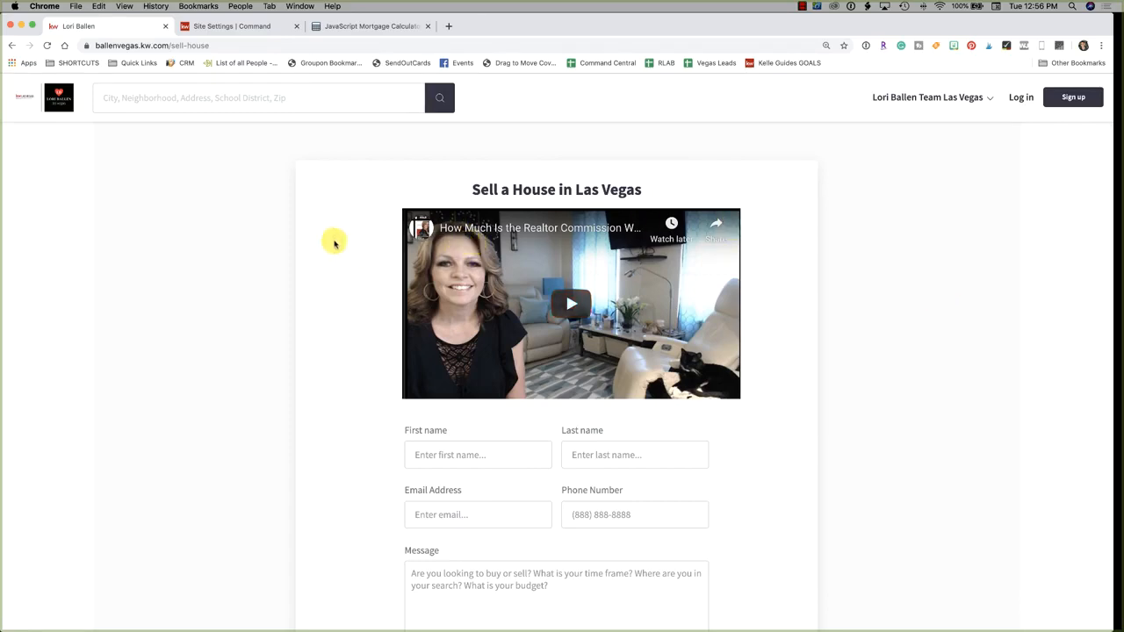
pyautogui.scroll(-2, 335, 242)
pyautogui.scroll(-1, 335, 243)
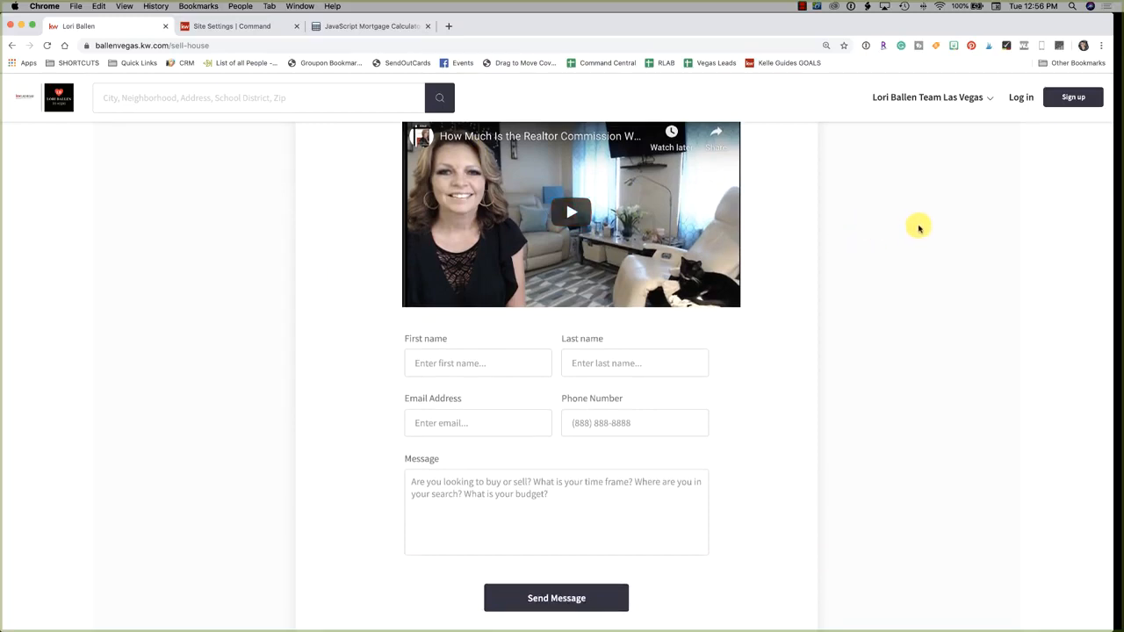
pyautogui.scroll(-4, 959, 217)
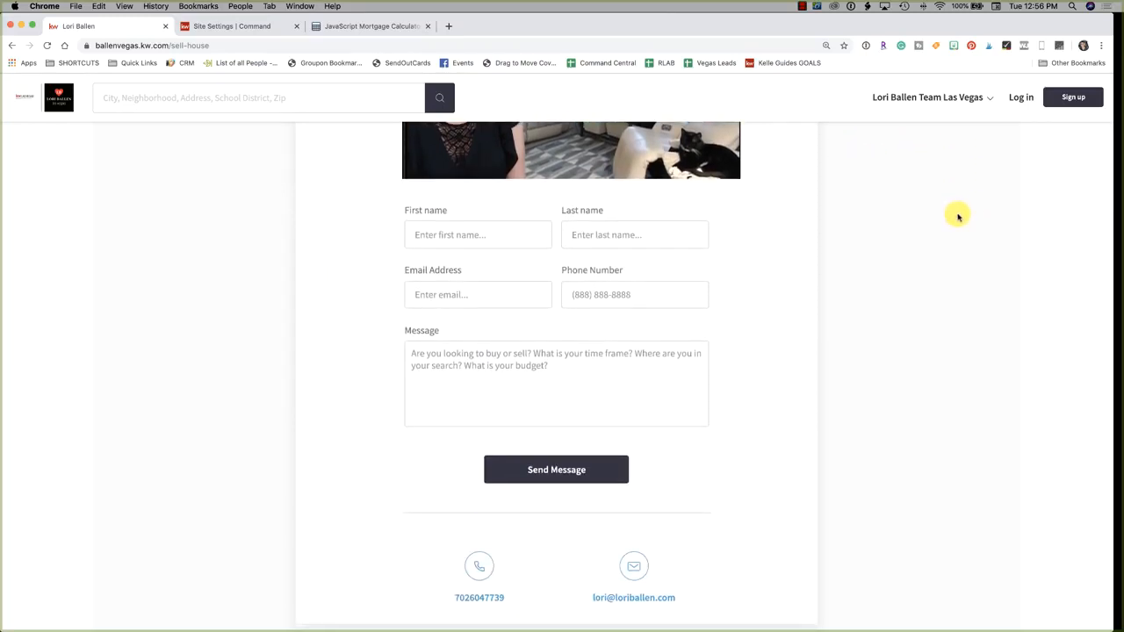
pyautogui.scroll(7, 943, 166)
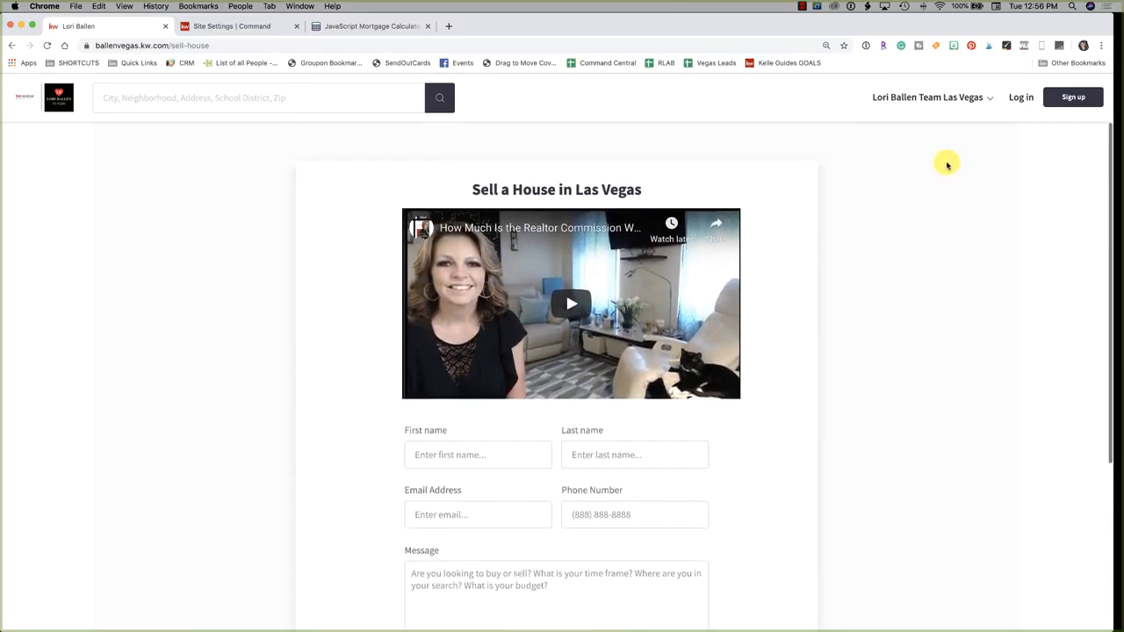
pyautogui.click(802, 7)
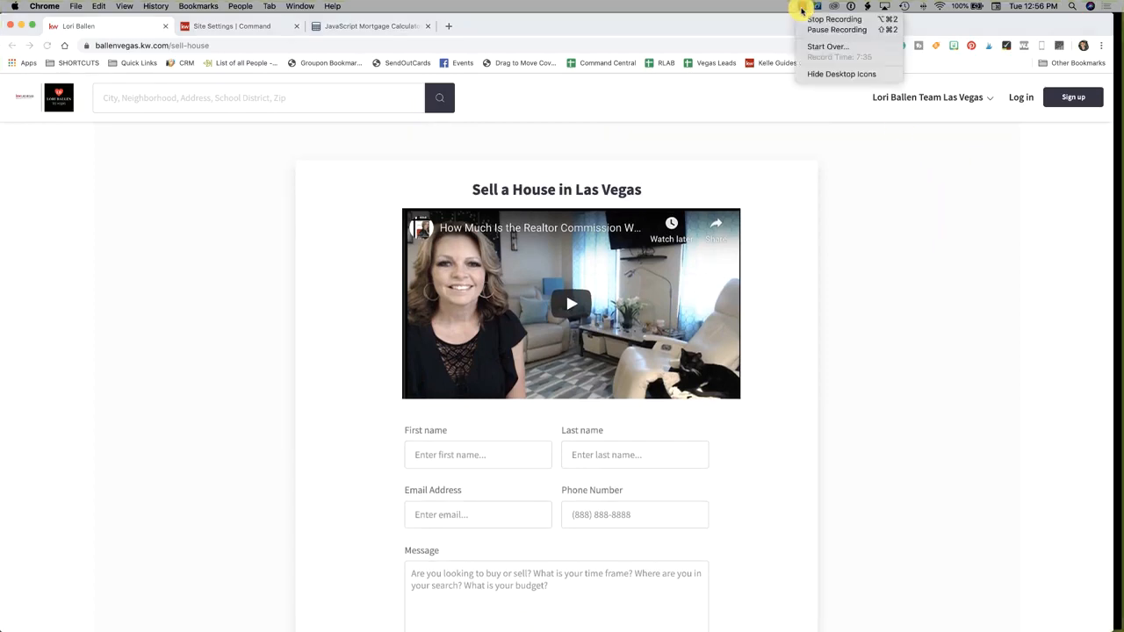